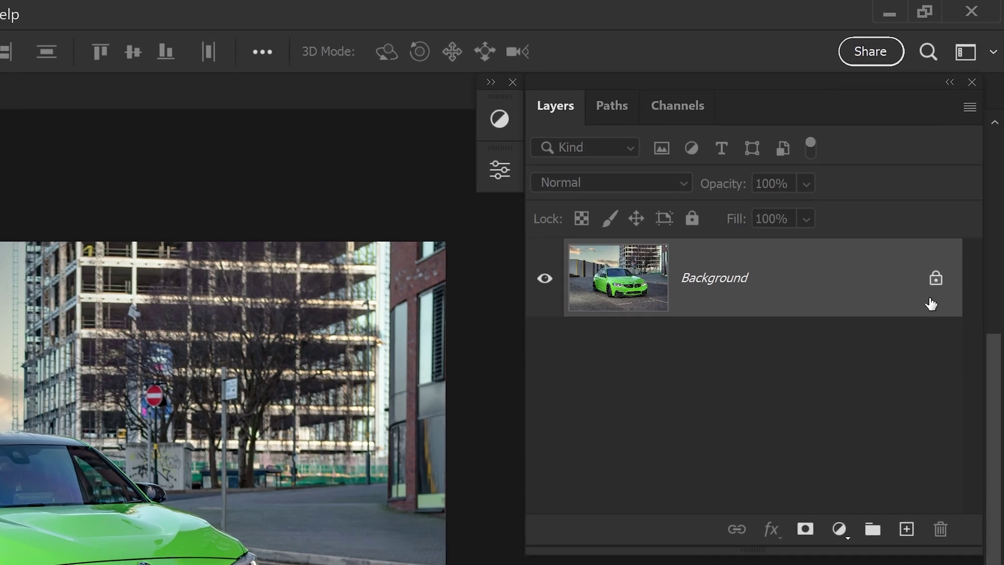
Step: Unlock the Background layer and duplicate it three times
left_click(961, 173)
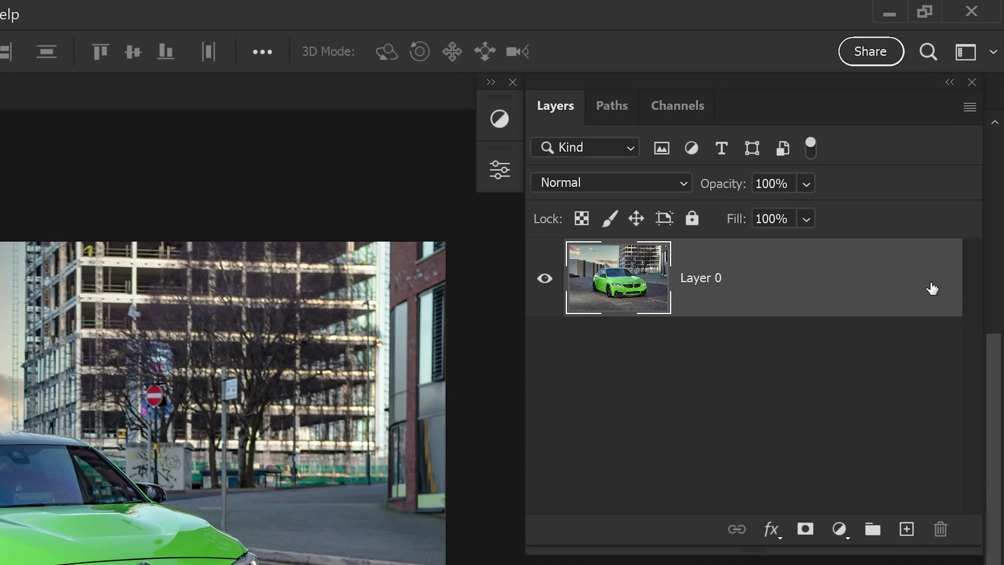
key("ctrl+j")
key("ctrl+j")
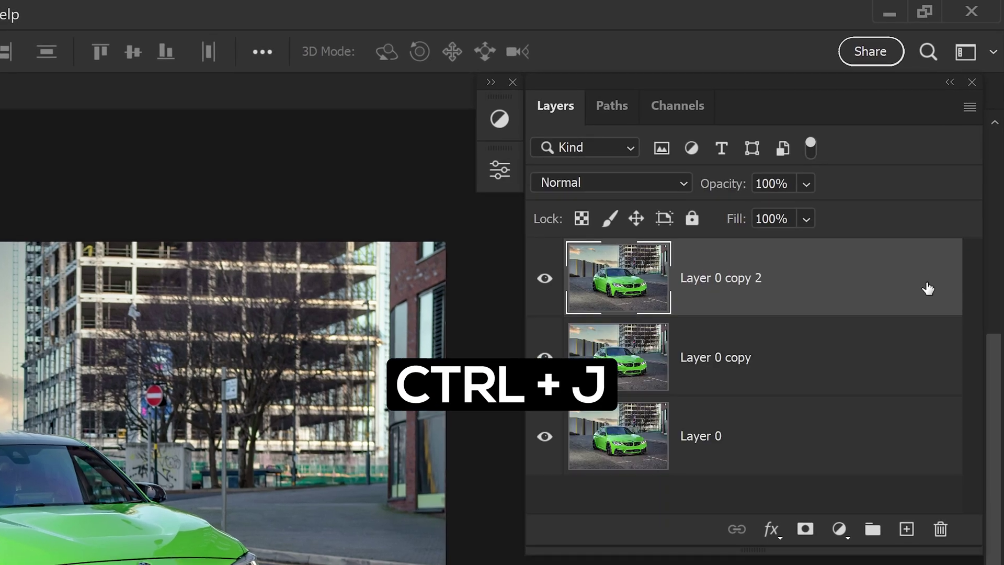
key("ctrl+j")
Step: Hide the original Layer 0 beneath the duplicates
scroll(695, 442, "down", 1)
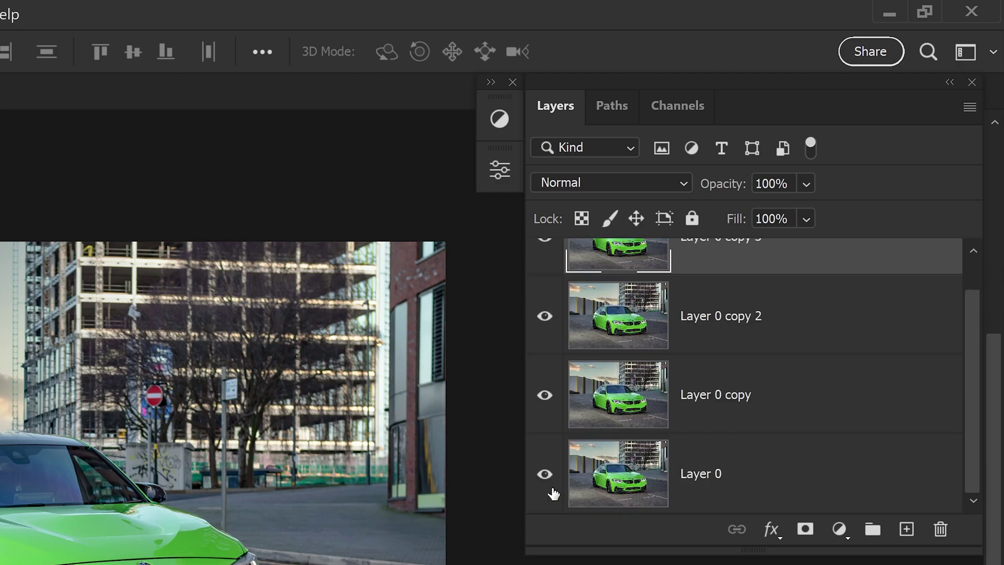
left_click(545, 477)
scroll(636, 421, "up", 1)
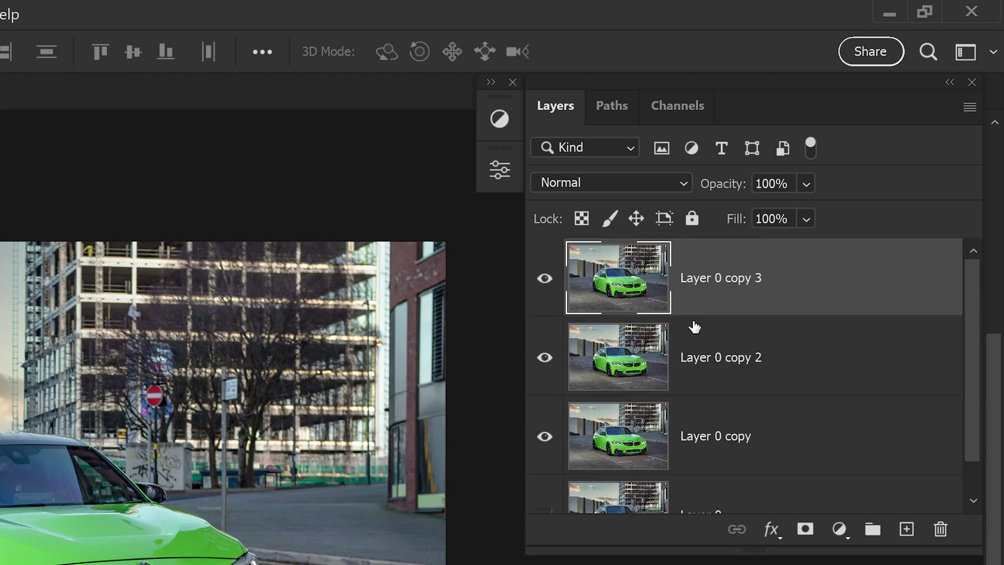
Step: Rename the three duplicate layers, from the uppermost down, as body, wheels and background
double_click(710, 280)
type("body")
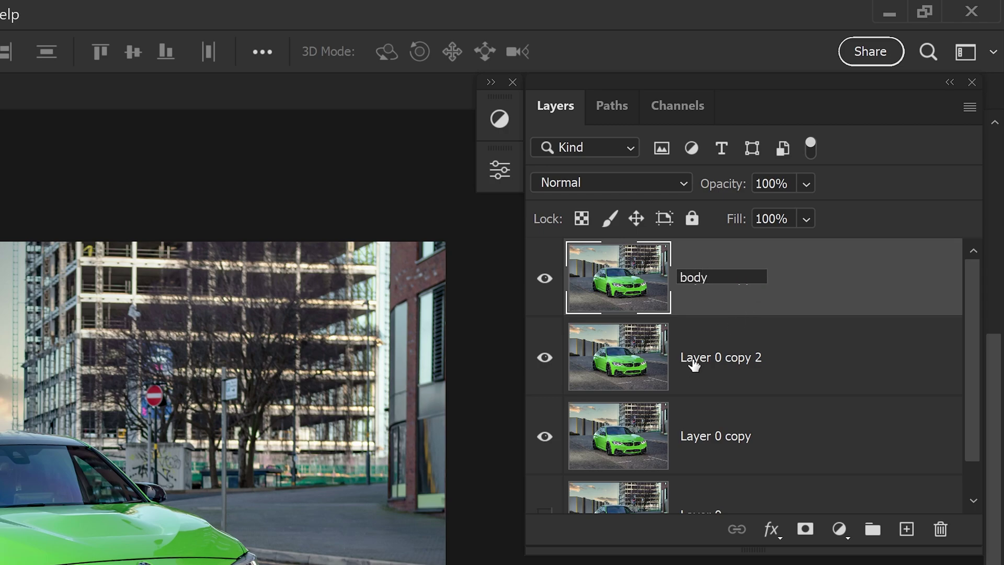
double_click(693, 360)
type("wheels")
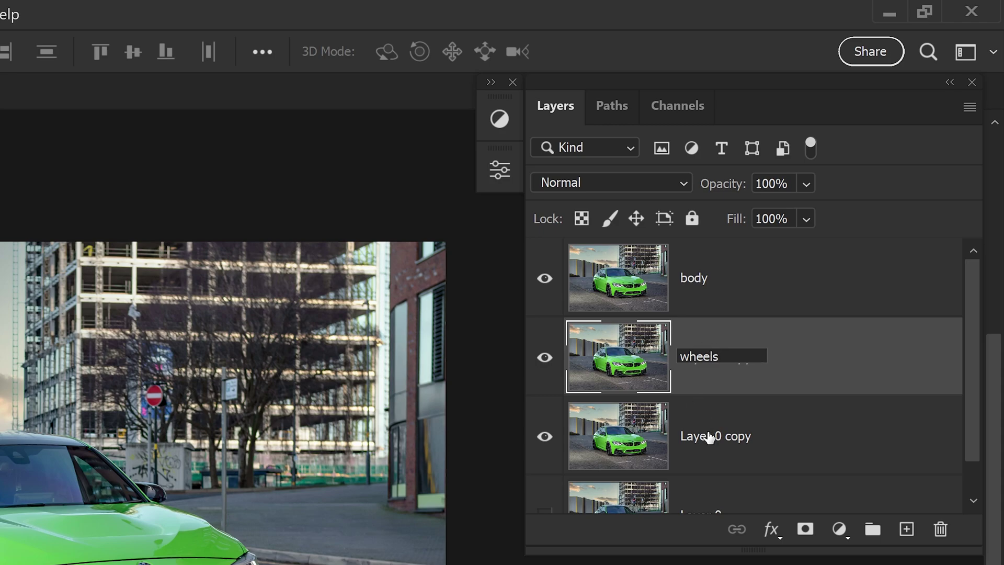
double_click(709, 437)
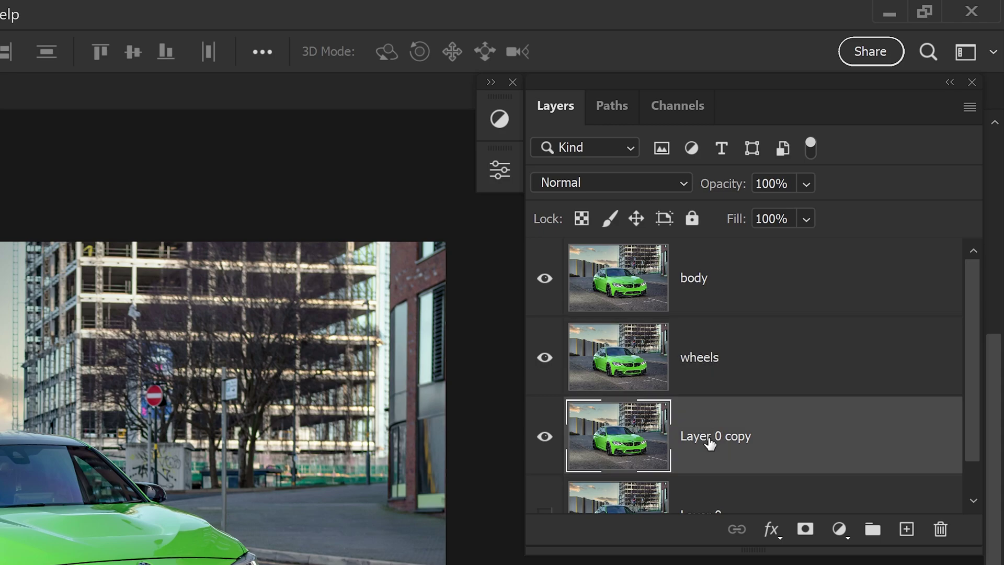
key("ctrl+a")
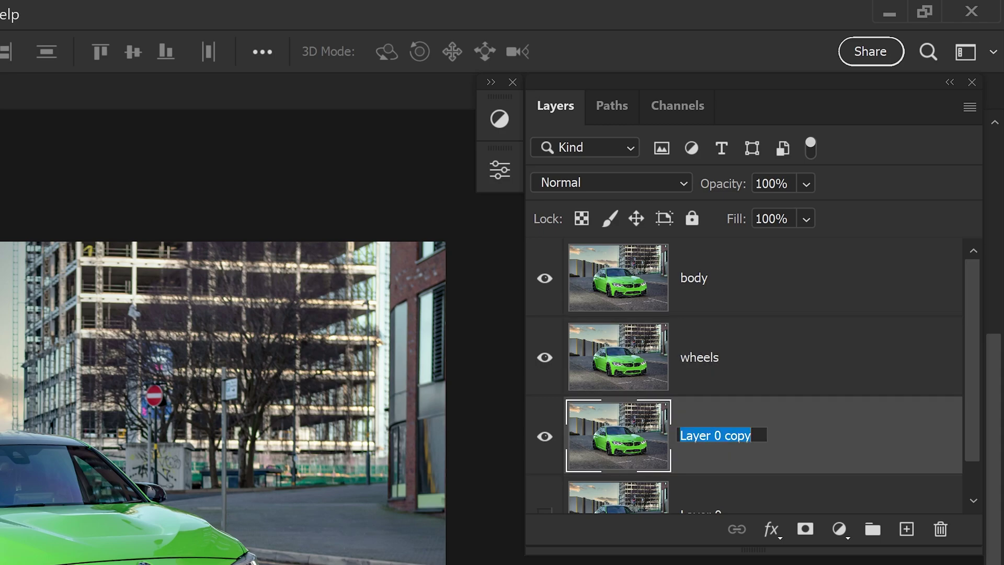
type("background")
key("Return")
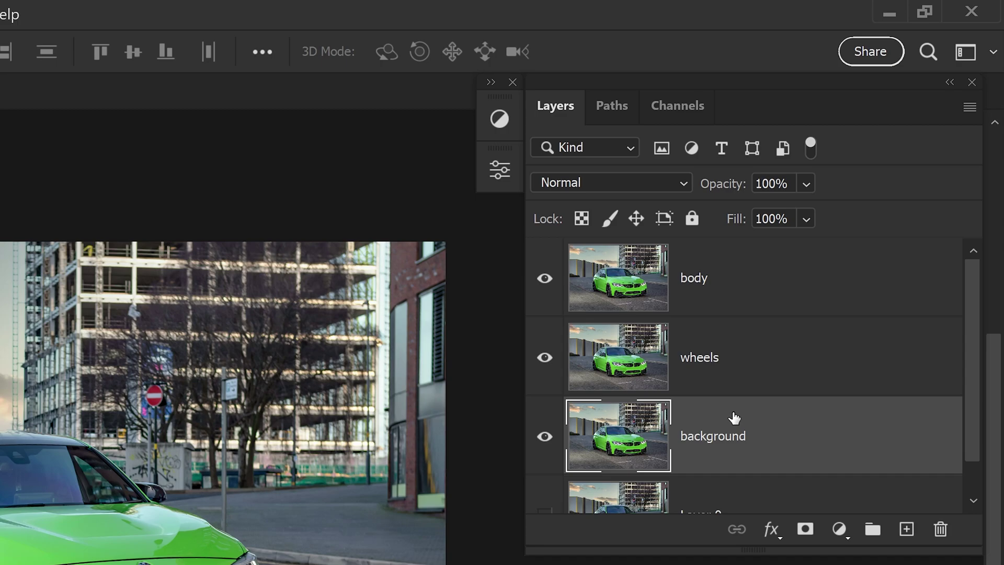
Step: Hide the background and wheels layers and make body the active layer
left_click(545, 437)
left_click(545, 359)
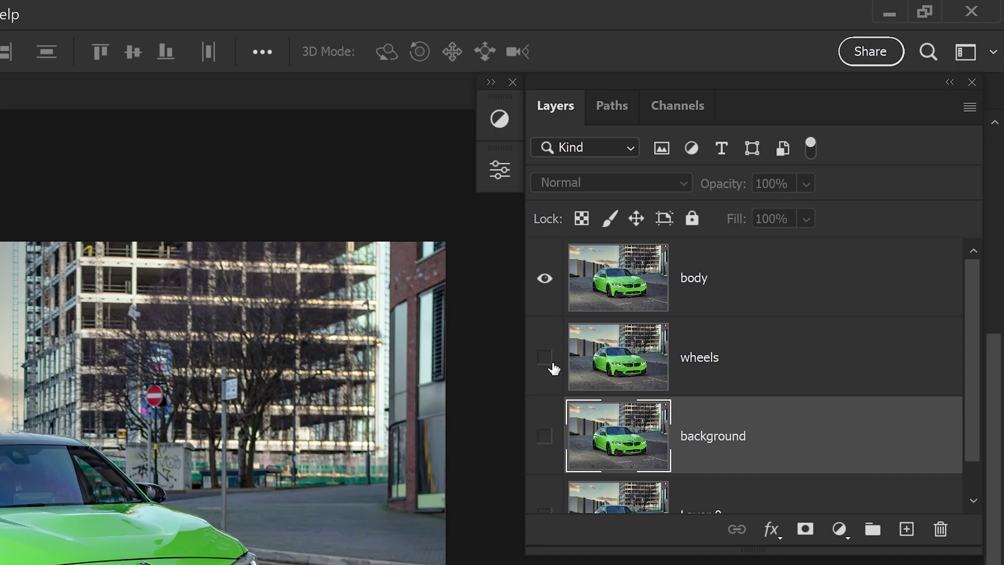
left_click(694, 289)
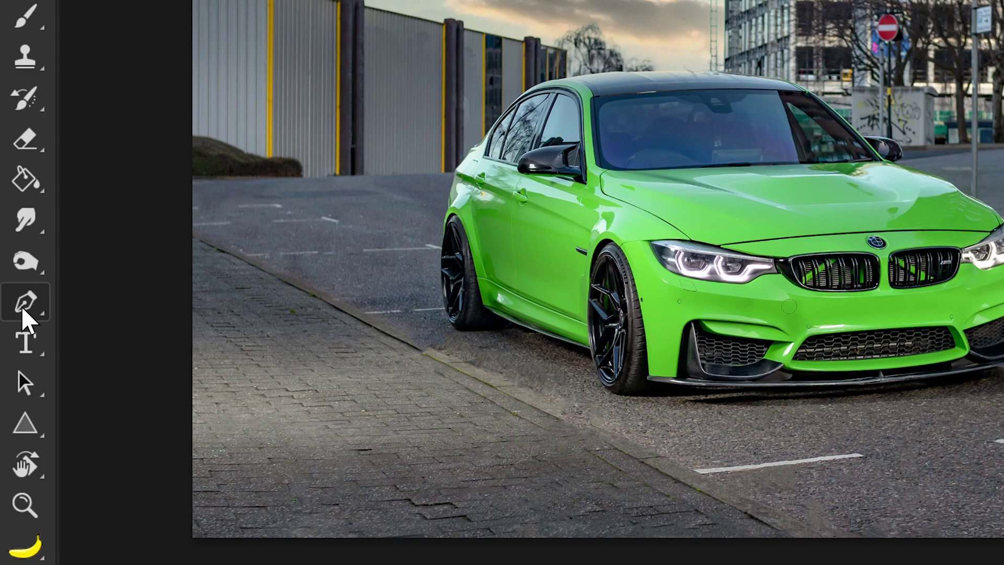
Step: Start a Pen path at the base of the far side mirror, curve it along the hood edge and remove the outgoing handle
left_click(23, 312)
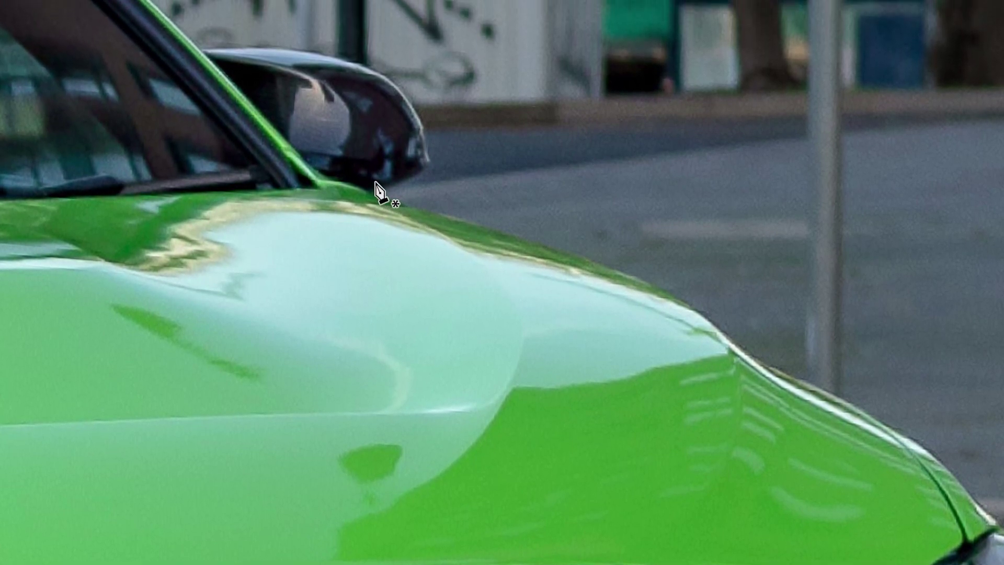
left_click(407, 205)
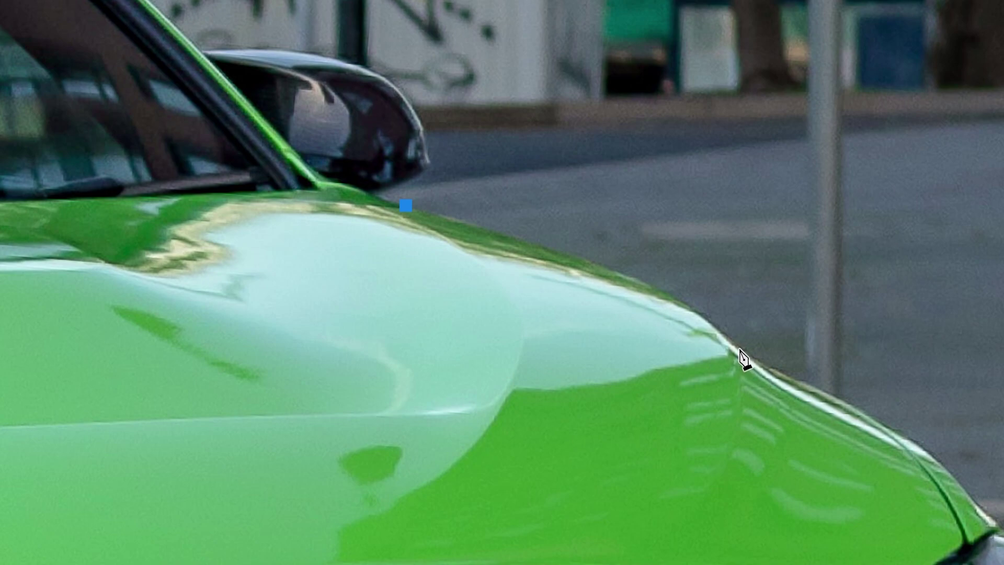
left_click_drag(738, 348, 800, 427)
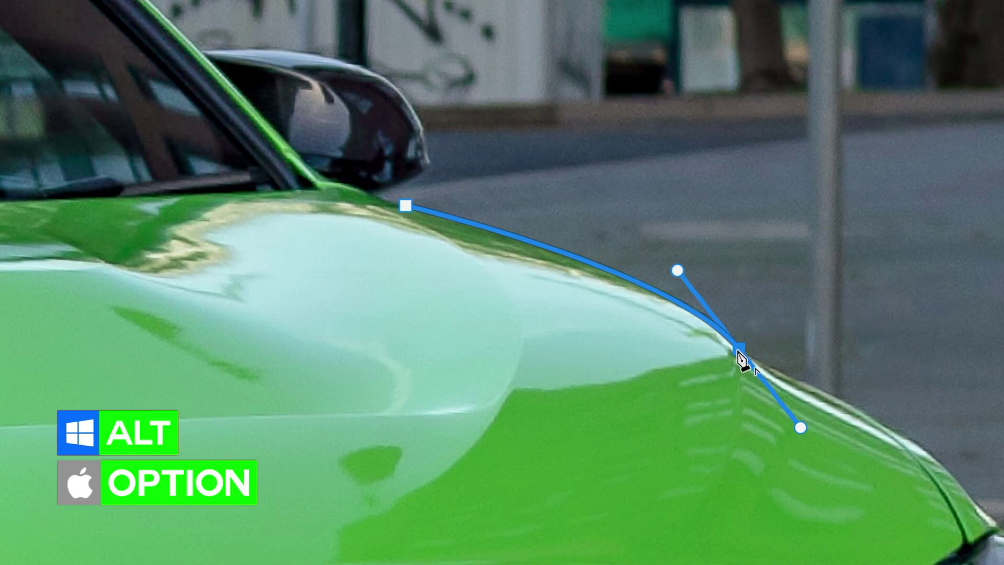
left_click(739, 349, "alt")
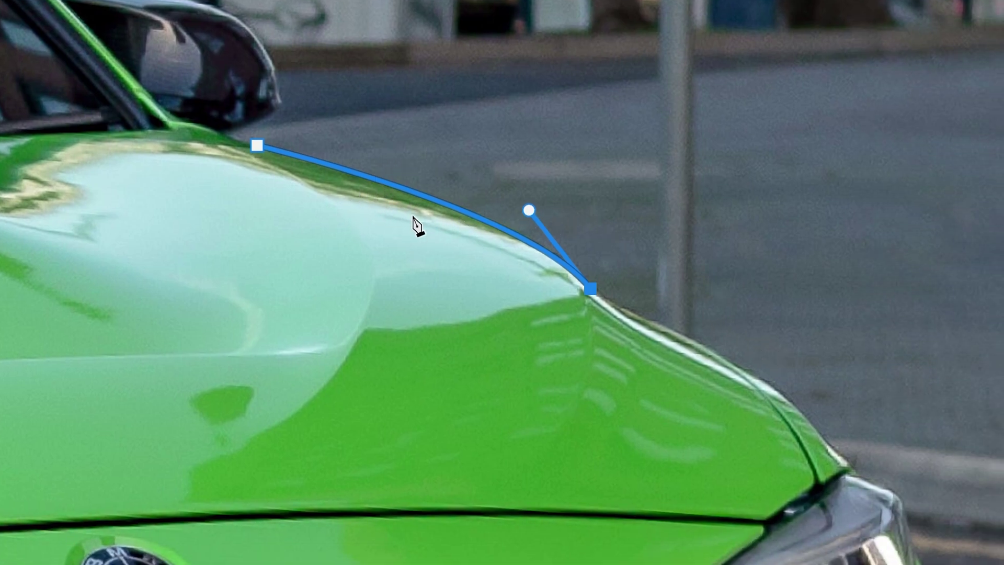
Step: Continue the path along the far fender edge with two curved segments reaching almost to the headlight
left_click_drag(716, 370, 569, 278)
scroll(570, 278, "up", 3)
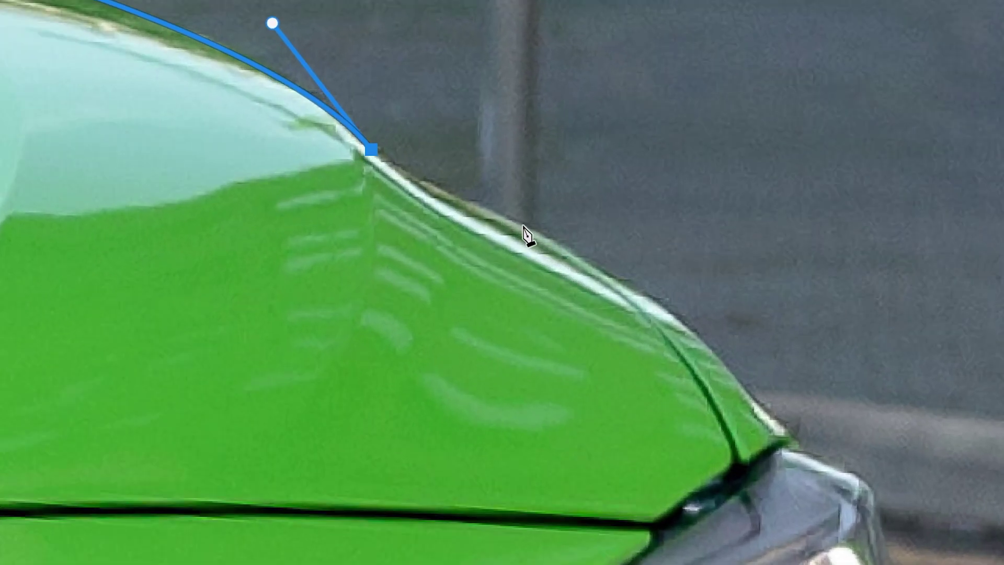
left_click_drag(504, 215, 572, 240)
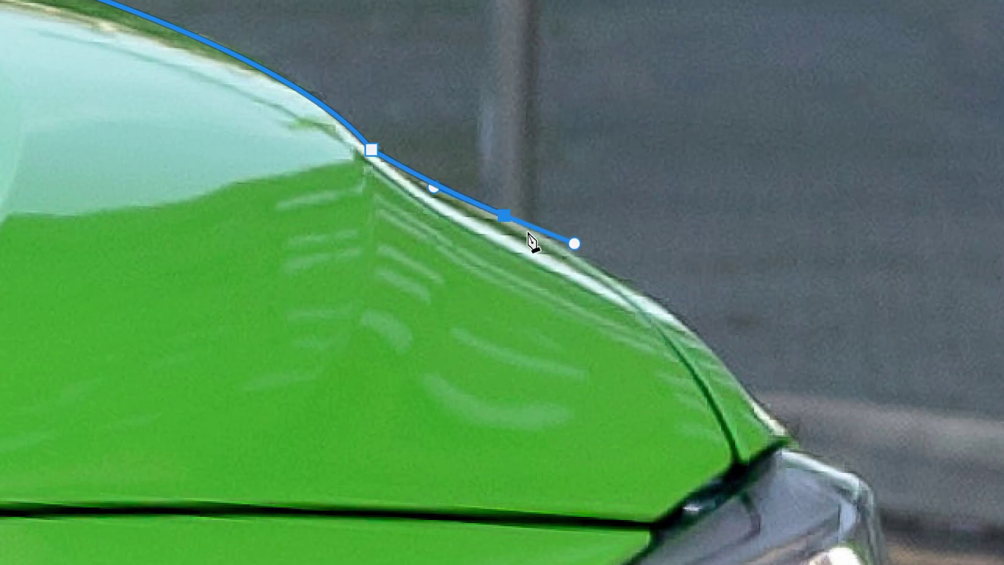
left_click(505, 216, "alt")
left_click_drag(678, 319, 716, 380)
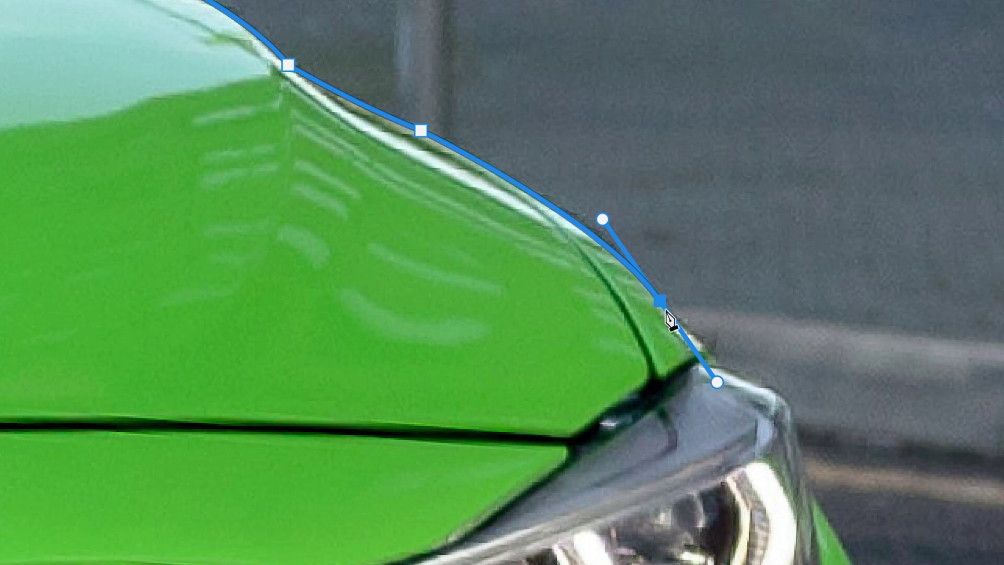
left_click(660, 301, "alt")
Step: Trace the path around the outer edge of the headlight and onto the side of the front bumper
key("space")
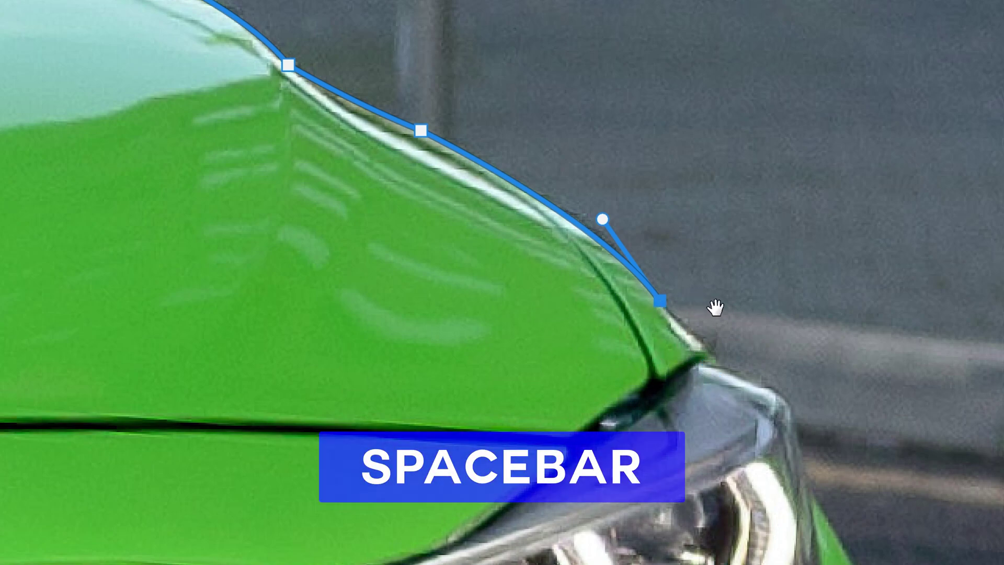
left_click_drag(802, 316, 652, 23)
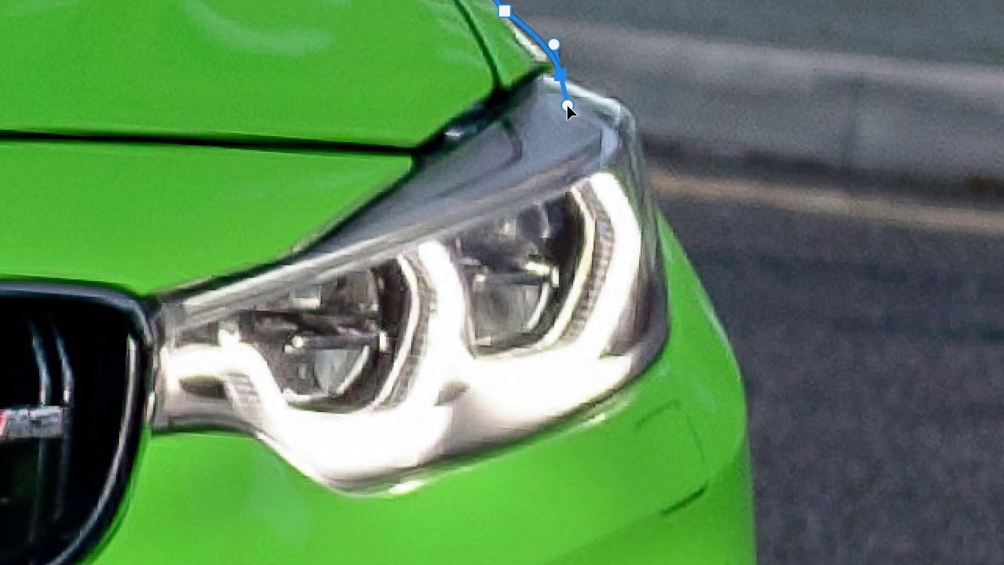
left_click(563, 88)
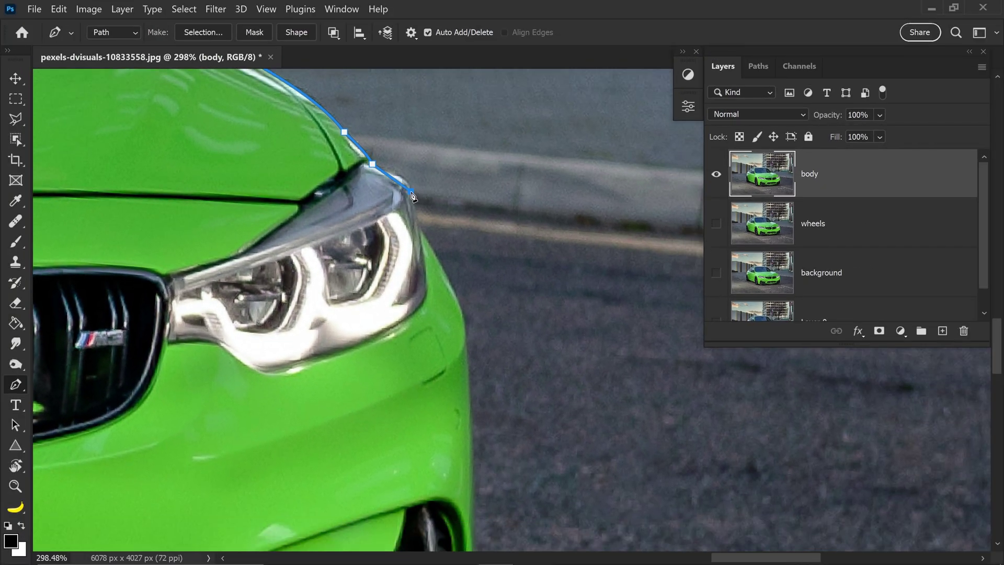
left_click_drag(412, 196, 401, 109)
left_click(417, 152)
left_click(448, 212)
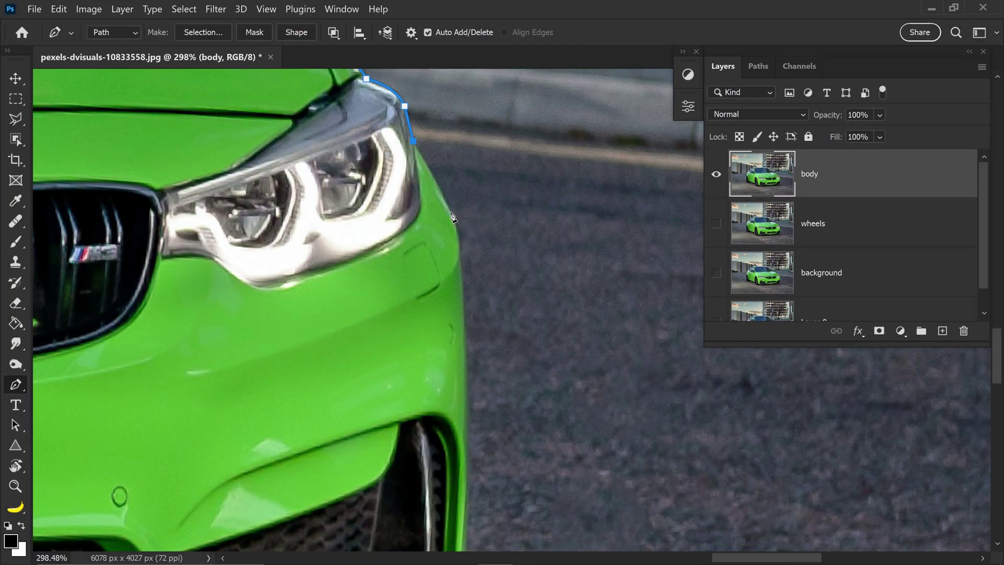
left_click(462, 242)
Step: Extend the path down the bumper's outer side and along the lower edge of the front splitter
scroll(491, 240, "down", 6)
left_click(453, 365)
left_click_drag(453, 381, 446, 390)
scroll(453, 390, "up", 2)
left_click_drag(347, 335, 255, 344)
left_click_drag(256, 343, 568, 332)
left_click_drag(246, 350, 218, 352)
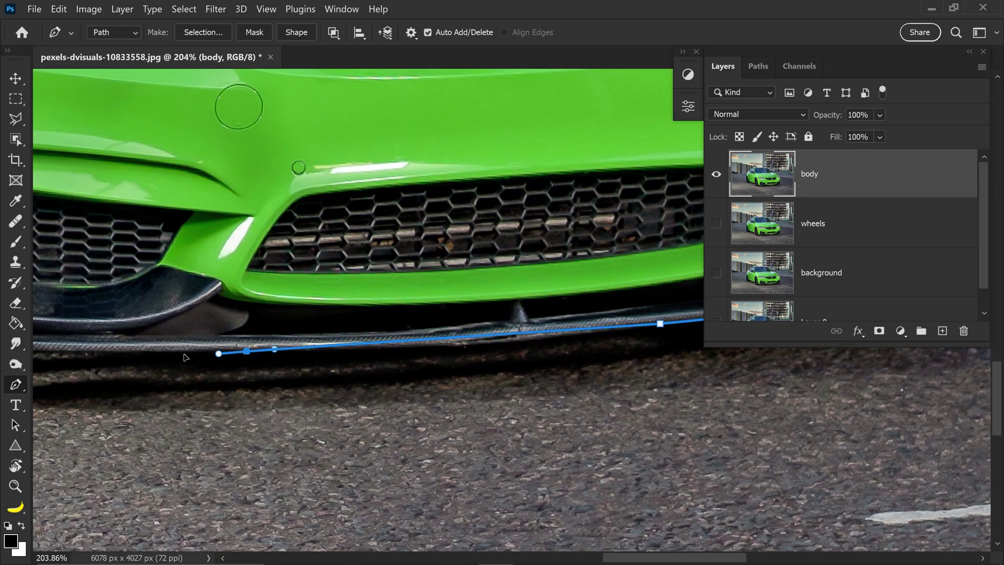
Step: Trace the path past the near end of the splitter and around the underside of the front tyre
left_click_drag(325, 363, 228, 363)
scroll(229, 363, "up", 5)
left_click_drag(409, 318, 364, 308)
left_click(64, 319)
left_click_drag(301, 363, 280, 372)
left_click(374, 359)
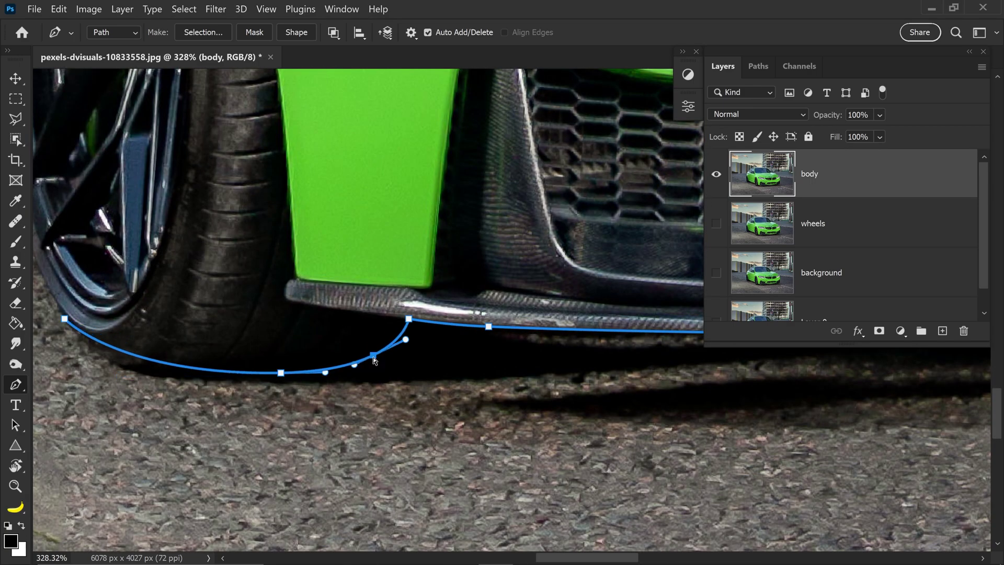
Step: Continue the path up the outer edge of the front tyre and along the lower edge of the side skirt
left_click_drag(209, 366, 368, 371)
left_click(350, 380)
left_click(253, 363)
left_click_drag(253, 324, 387, 429)
left_click_drag(293, 272, 546, 413)
left_click_drag(553, 402, 538, 295)
left_click(391, 351)
left_click_drag(392, 352, 601, 399)
left_click_drag(351, 302, 267, 271)
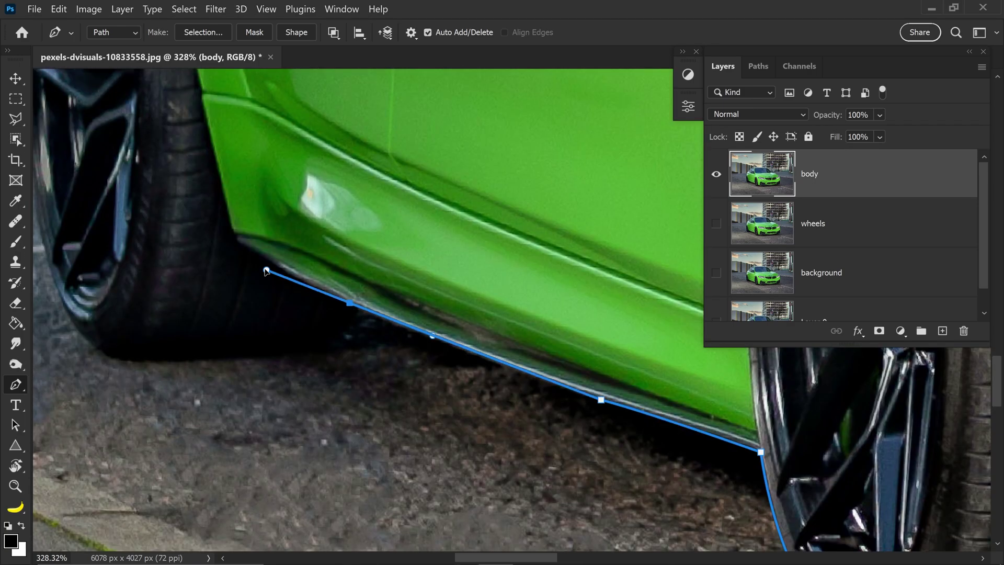
Step: Trace the path around the rear tyre and up the rear edge of the car
left_click_drag(361, 322, 305, 325)
left_click_drag(146, 307, 110, 264)
left_click_drag(242, 253, 524, 547)
left_click_drag(370, 423, 354, 352)
left_click_drag(376, 151, 362, 356)
left_click_drag(368, 267, 372, 245)
left_click(385, 215)
left_click_drag(389, 209, 355, 319)
Step: Continue the path up the remaining rear bodywork towards the roof
left_click_drag(356, 262, 363, 245)
left_click_drag(381, 209, 339, 312)
left_click_drag(331, 293, 338, 273)
left_click_drag(346, 232, 361, 212)
left_click(410, 146)
left_click_drag(410, 146, 410, 211)
left_click_drag(429, 195, 445, 192)
left_click_drag(479, 126, 160, 395)
Step: Trace the path over the roof to the upper end of the far windscreen pillar
left_click_drag(318, 224, 112, 347)
left_click_drag(289, 278, 56, 322)
left_click_drag(374, 282, 453, 295)
left_click_drag(385, 323, 11, 350)
left_click_drag(504, 309, 222, 300)
left_click_drag(454, 322, 504, 332)
left_click_drag(606, 387, 325, 328)
left_click_drag(324, 328, 376, 370)
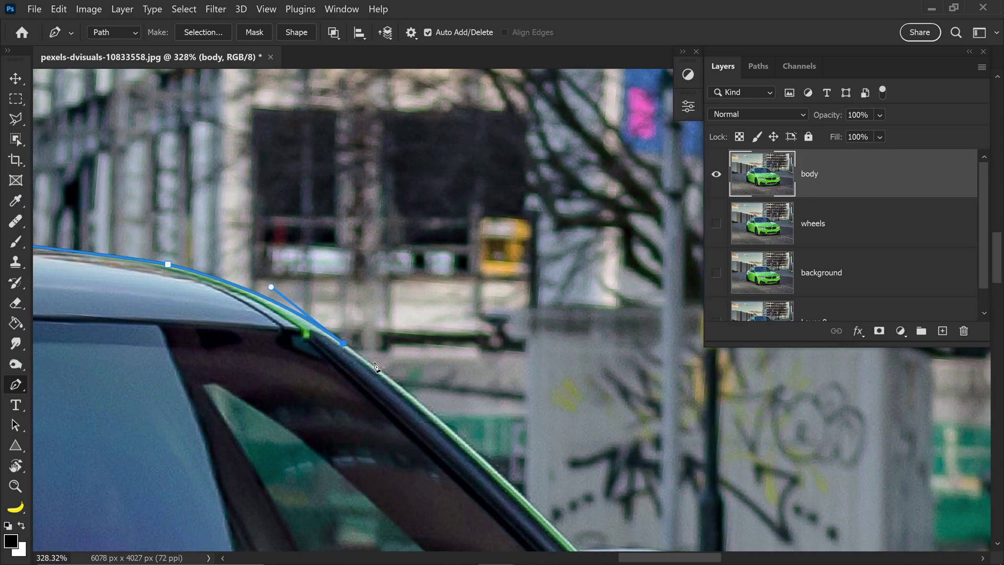
Step: Trace the path down the windscreen pillar and around the far side mirror, closing it at its starting point
left_click_drag(577, 523, 246, 279)
left_click(246, 304)
left_click_drag(426, 343, 465, 383)
left_click_drag(445, 378, 445, 390)
left_click(451, 405)
left_click(427, 417)
left_click(408, 426)
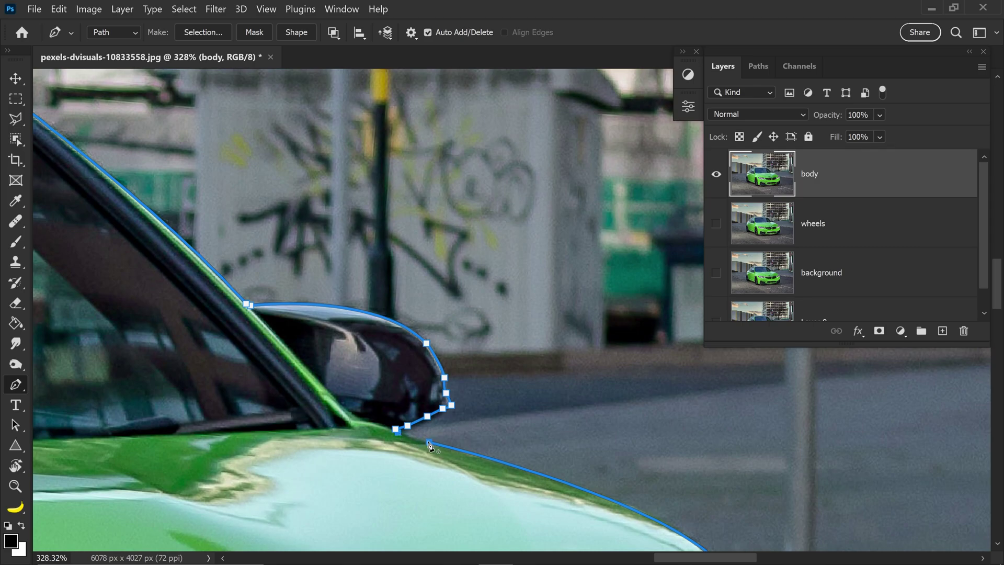
scroll(479, 405, "down", 10)
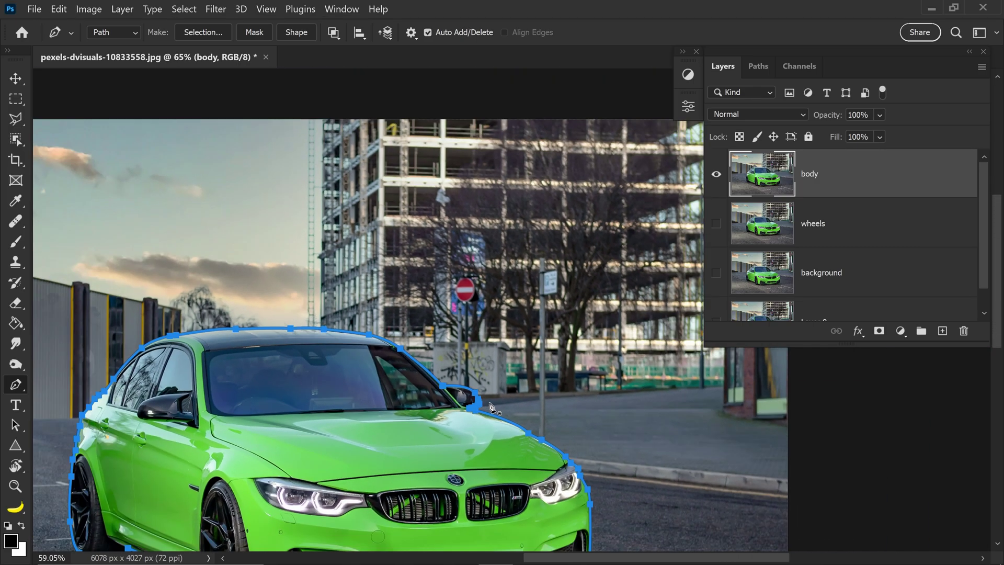
Step: Convert the closed car path into a new anti-aliased selection with a feather radius of 0 pixels
scroll(490, 407, "down", 2)
left_click_drag(511, 444, 533, 362)
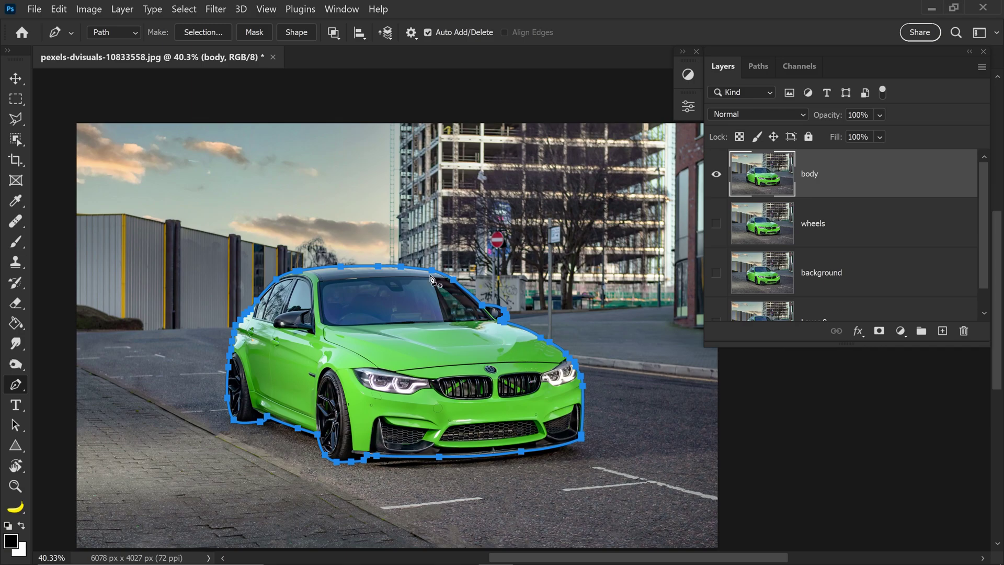
left_click(215, 32)
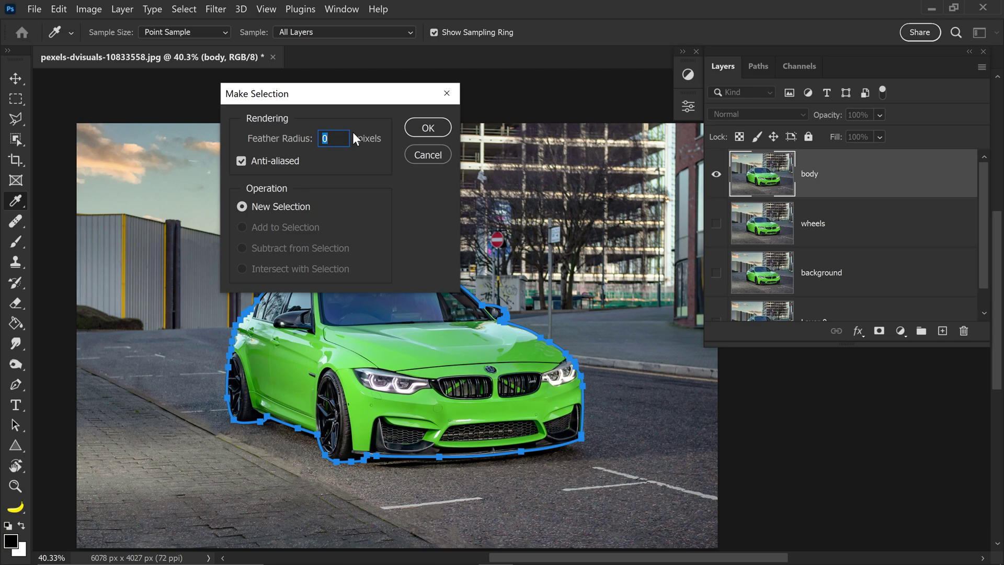
left_click_drag(349, 103, 335, 95)
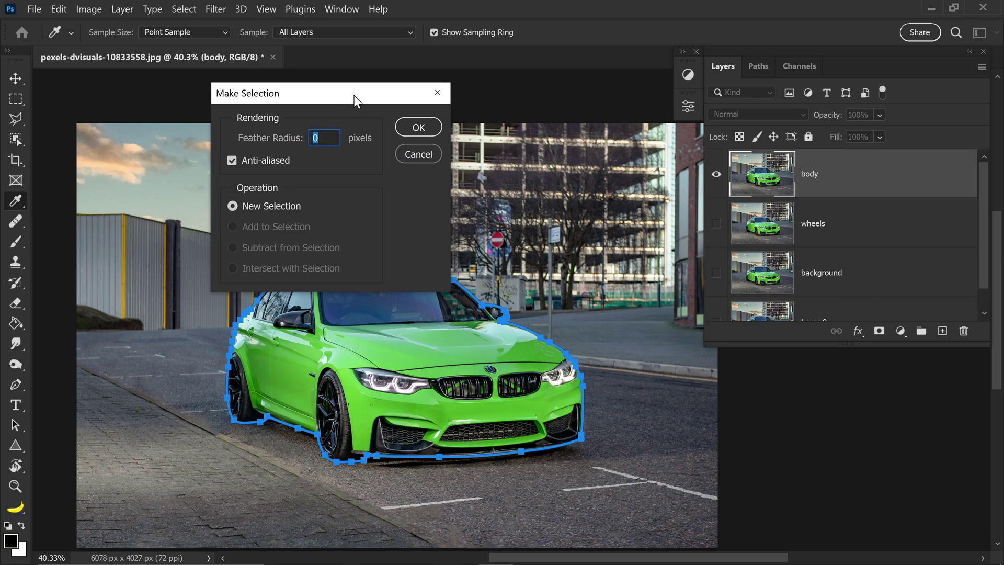
left_click(417, 127)
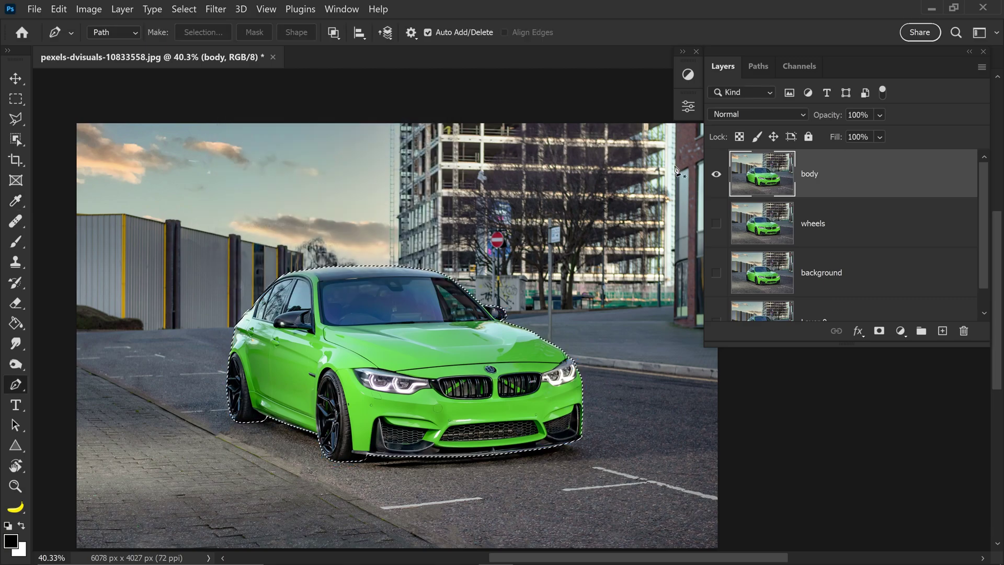
Step: Add a layer mask to the body layer from the car selection, and hide that layer
left_click(879, 331)
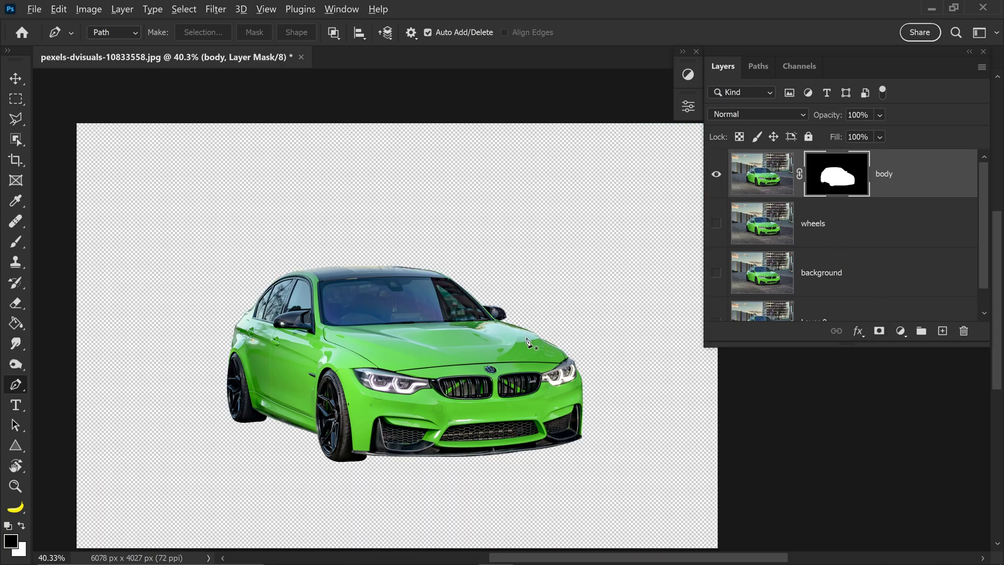
scroll(527, 341, "down", 1)
left_click_drag(589, 388, 504, 359)
left_click_drag(338, 373, 350, 356)
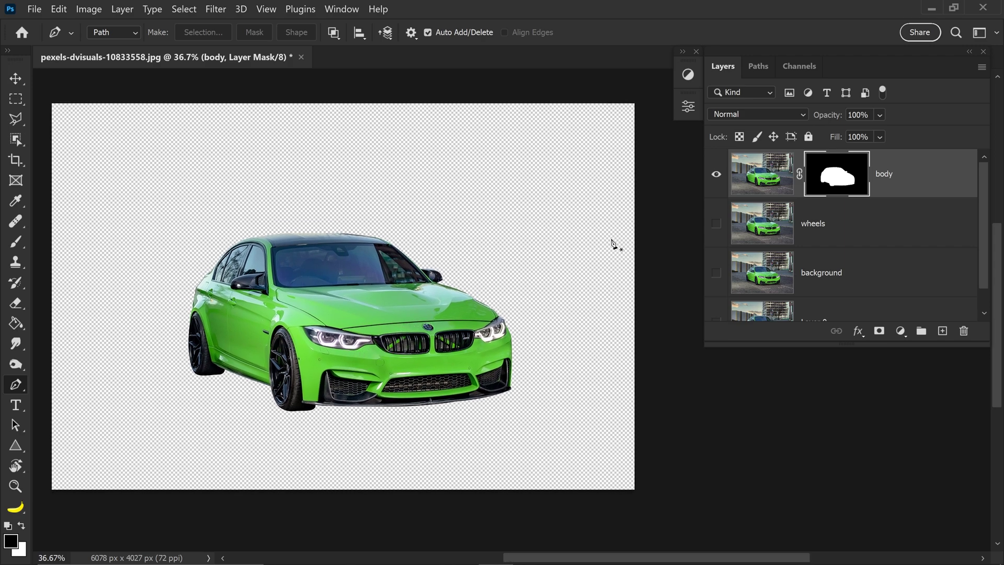
left_click(716, 176)
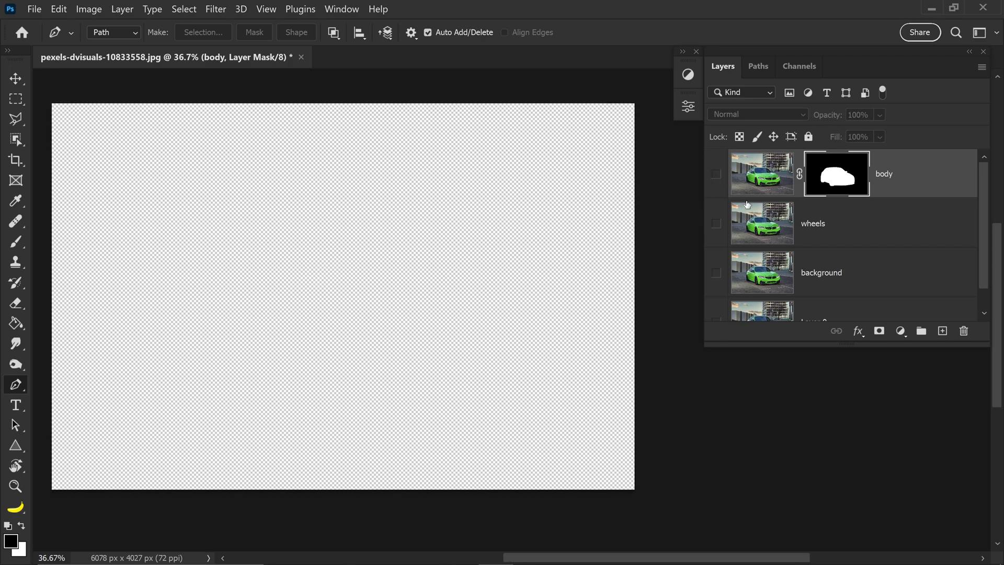
Step: Show the wheels layer and make it the active layer
left_click(716, 224)
left_click_drag(494, 323, 584, 282)
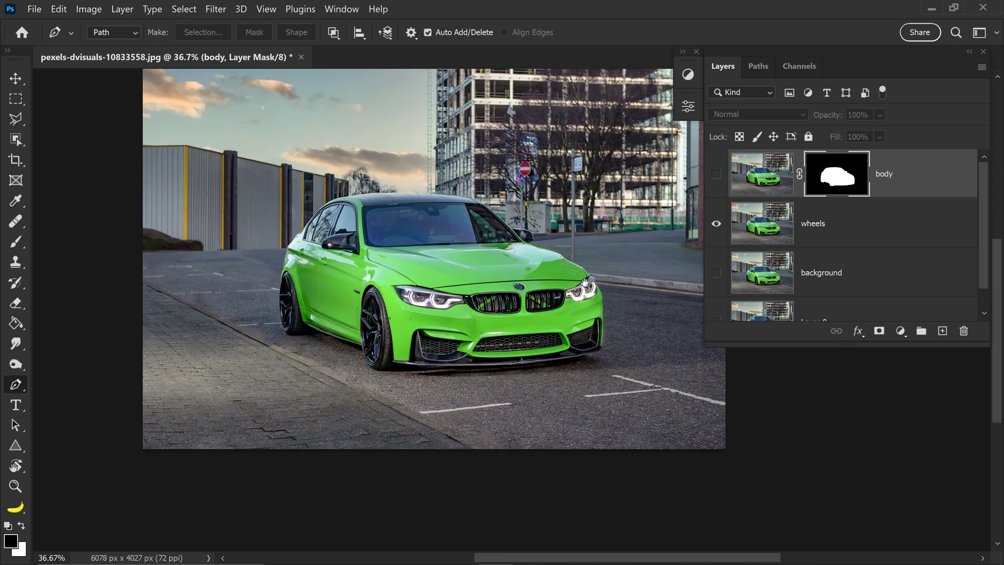
left_click(810, 226)
Step: Trace a Pen path over the front wheel arch and down the fender edge to the start of the bumper splitter
scroll(548, 294, "up", 6)
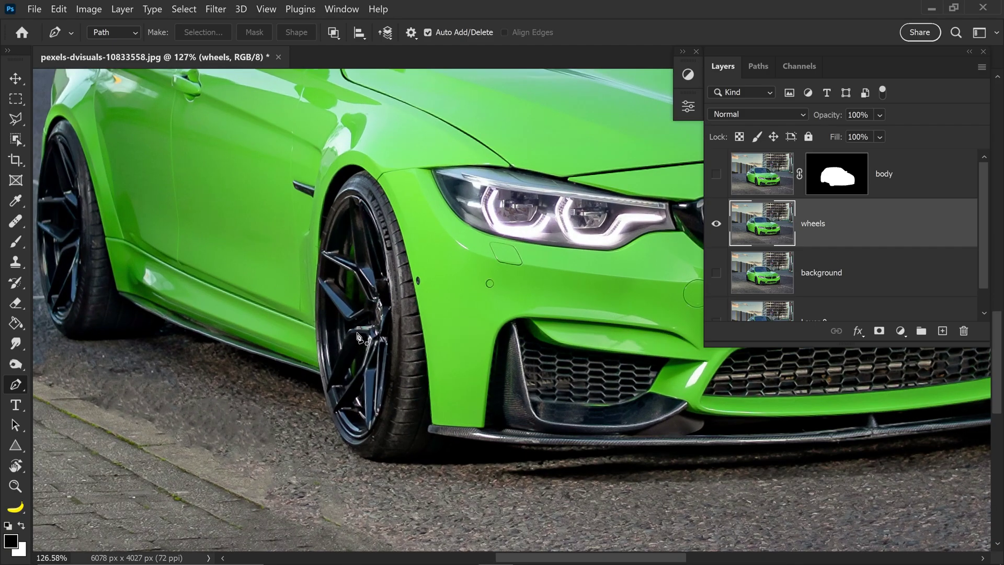
scroll(396, 306, "down", 1)
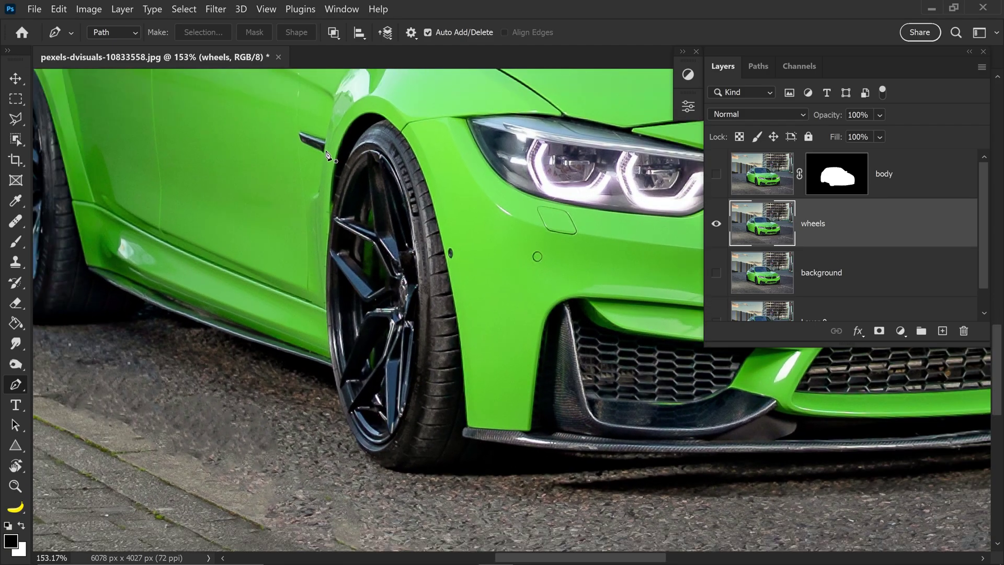
left_click(331, 203)
left_click_drag(380, 114, 429, 181)
left_click_drag(434, 209, 431, 187)
left_click_drag(465, 400, 473, 547)
left_click(466, 369)
left_click(459, 378)
left_click(484, 382)
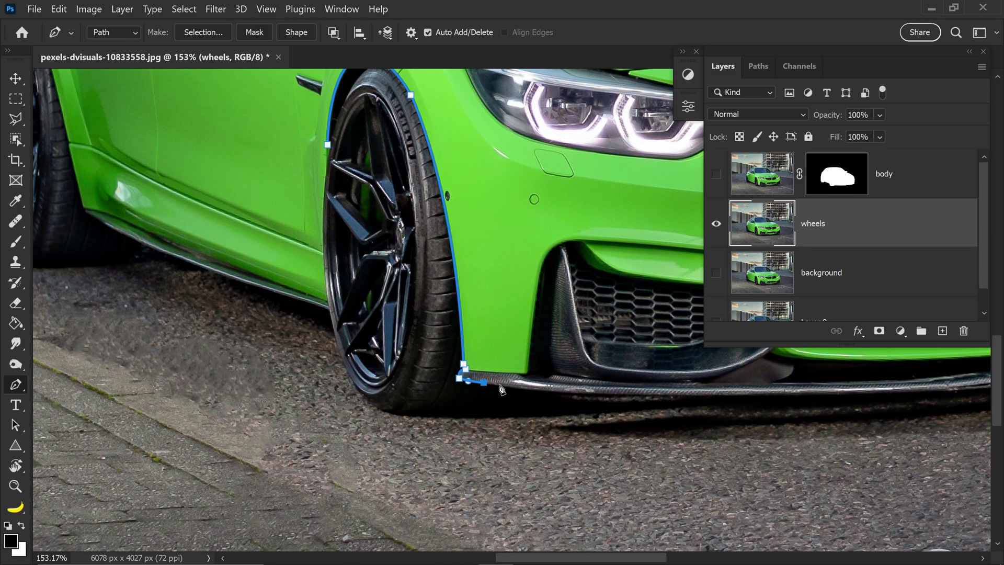
Step: Continue the path along the splitter, around the base of the front tyre and up the wheel's outer edge, closing it at its starting point
left_click(509, 386)
left_click_drag(490, 408, 464, 411)
left_click_drag(368, 402, 339, 378)
left_click_drag(490, 408, 490, 411)
left_click_drag(509, 386, 515, 388)
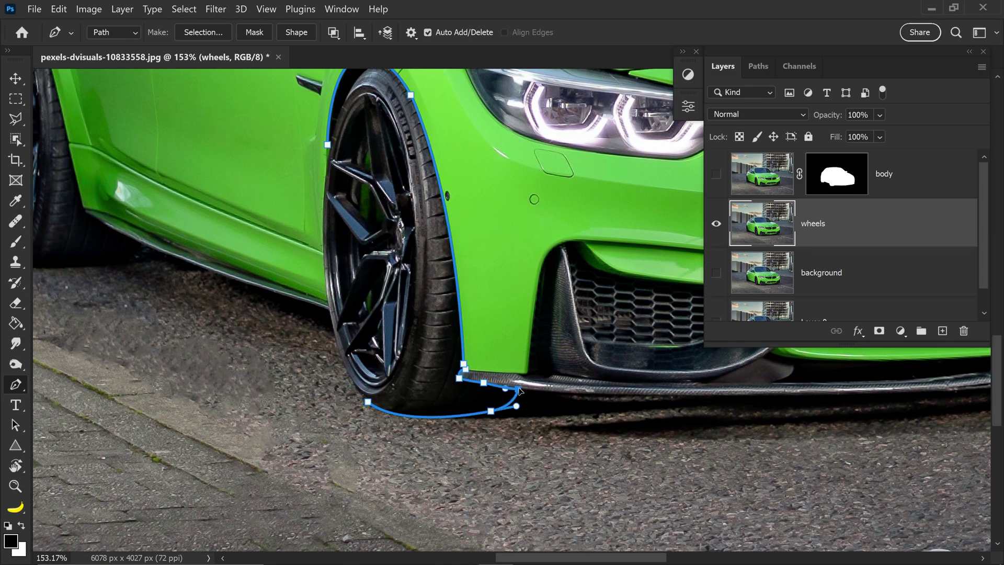
left_click_drag(366, 334, 436, 418)
left_click(429, 333)
left_click_drag(435, 254, 447, 122)
Step: Convert the front wheel path into a new anti-aliased selection with a 0-pixel feather and add it as the wheels layer's mask
left_click(211, 34)
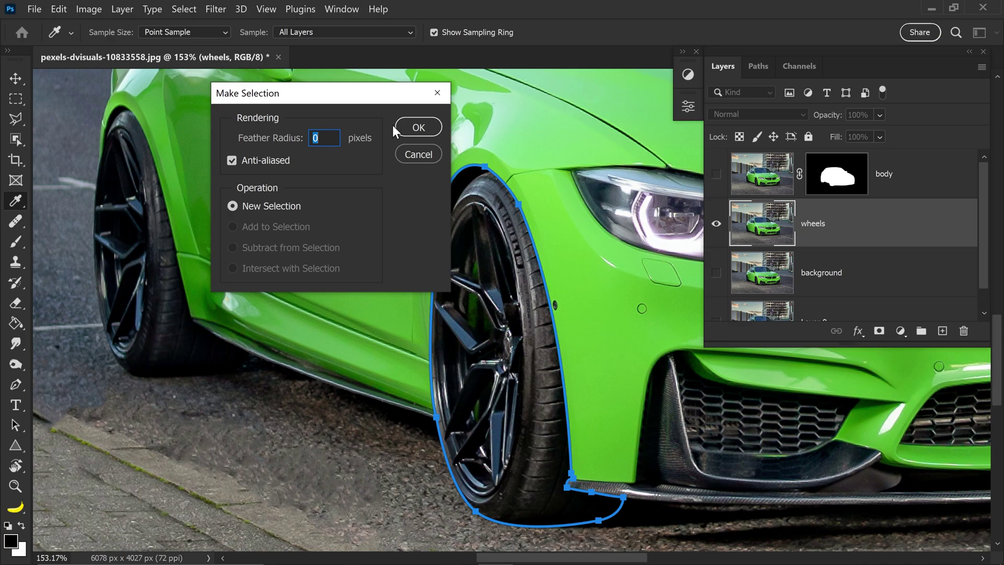
left_click(407, 128)
left_click_drag(571, 249, 477, 214)
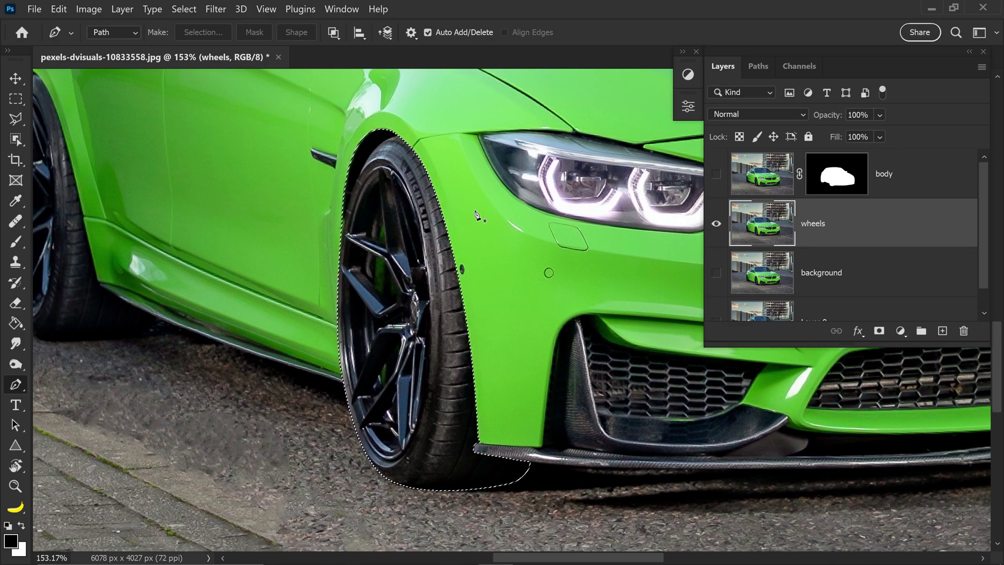
left_click(879, 331)
scroll(513, 355, "down", 3)
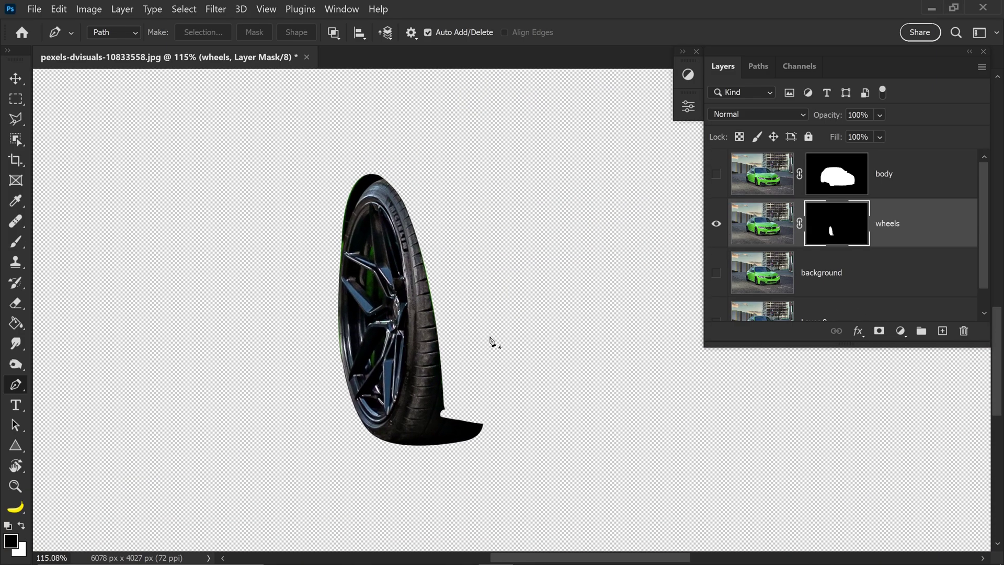
Step: Disable the wheels layer mask and trace a Pen path over the rear wheel arch and down to the side skirt
key("shift")
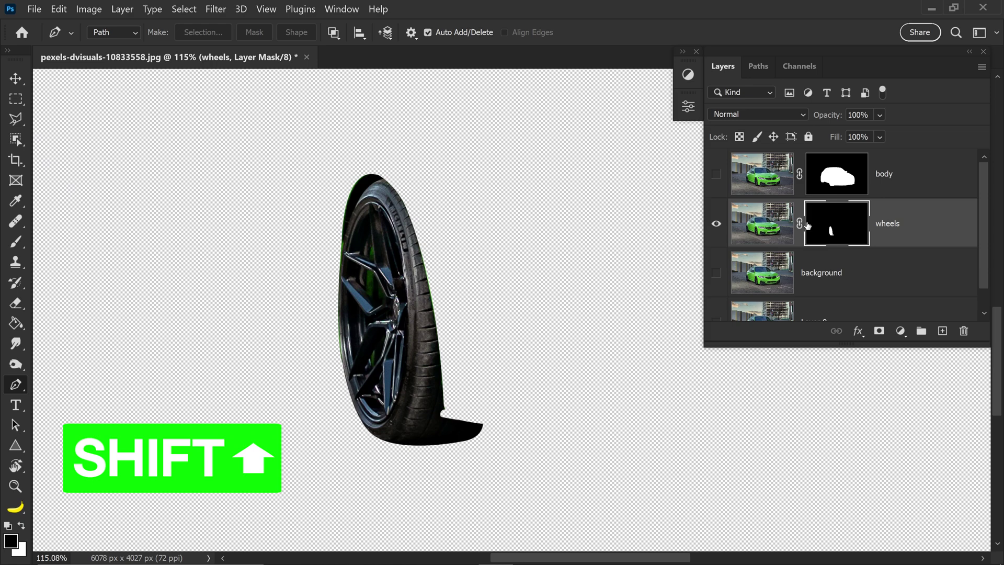
left_click(848, 224, "shift")
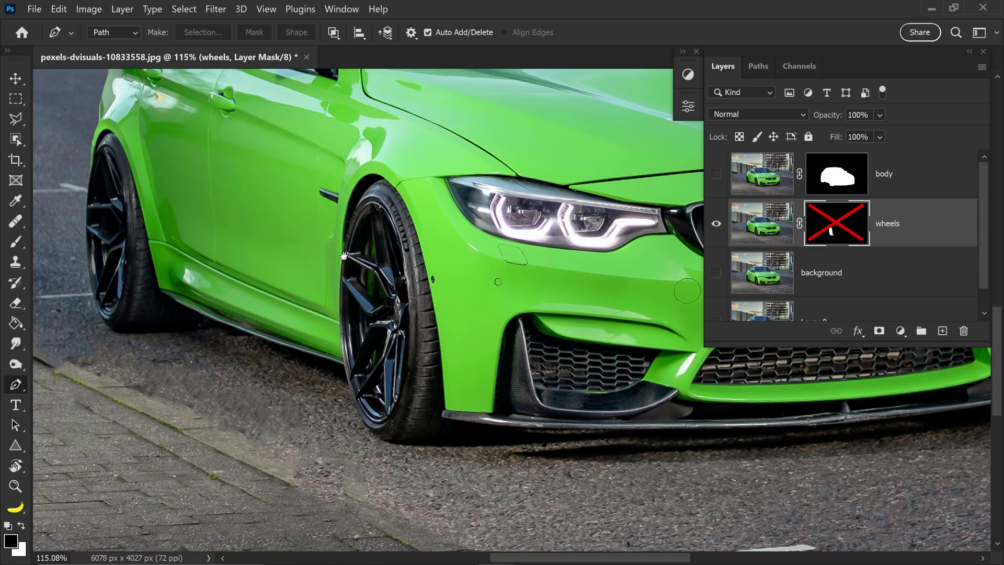
scroll(218, 219, "left", 3)
scroll(219, 219, "up", 5)
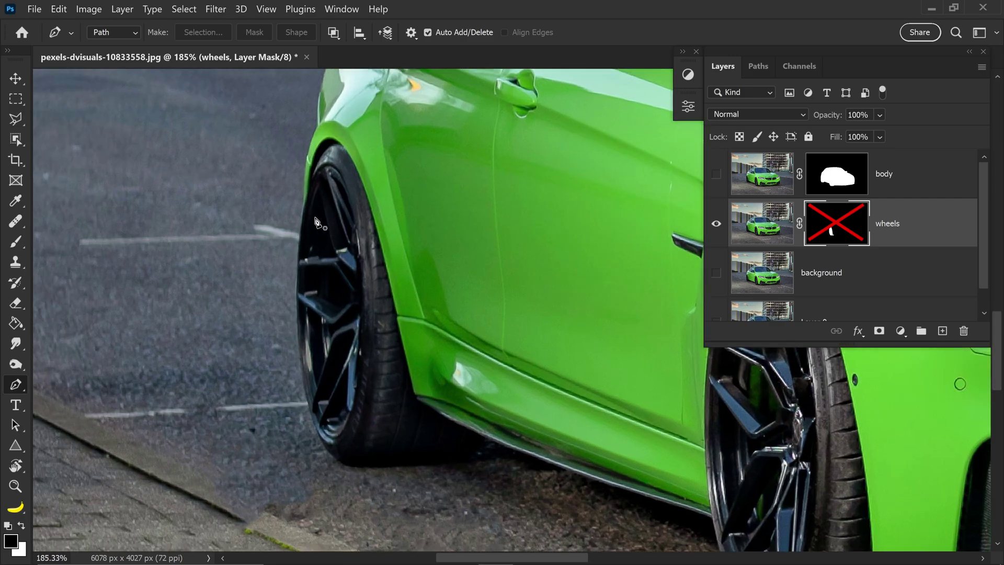
left_click(308, 183)
left_click_drag(339, 142, 364, 166)
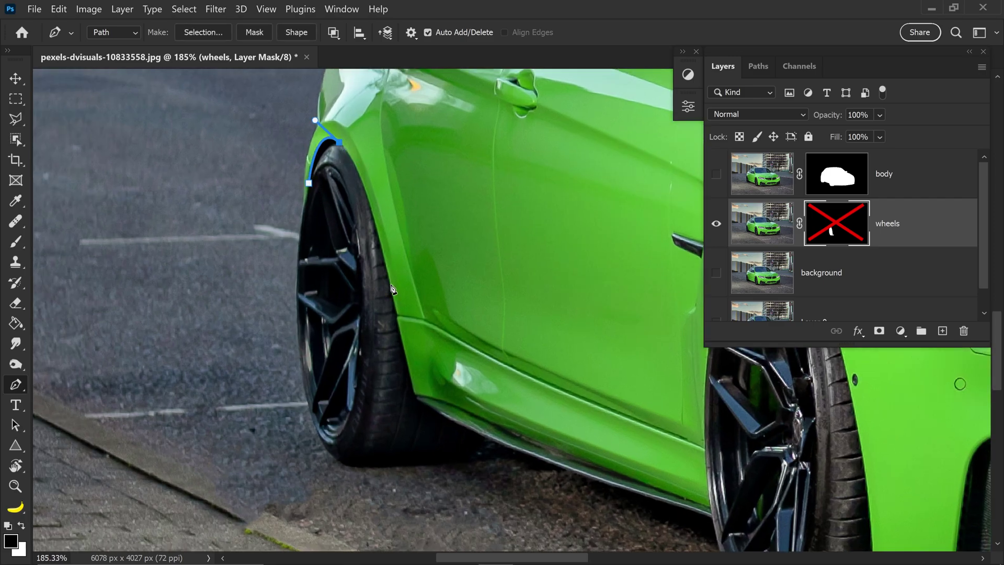
mouse_move(396, 315)
left_mouse_down()
mouse_move(428, 474)
mouse_move(398, 319)
left_mouse_up()
left_click_drag(415, 393, 404, 324)
Step: Continue the rear wheel path along the underside of the side skirt and around the base of the tyre
left_click(404, 325)
left_click(407, 329)
left_click(415, 336)
left_click(434, 348)
mouse_move(473, 369)
left_mouse_down()
mouse_move(484, 376)
mouse_move(468, 367)
left_mouse_up()
left_click_drag(446, 388, 420, 393)
left_click_drag(316, 379, 296, 351)
left_click_drag(419, 393, 415, 394)
left_click_drag(446, 389, 444, 392)
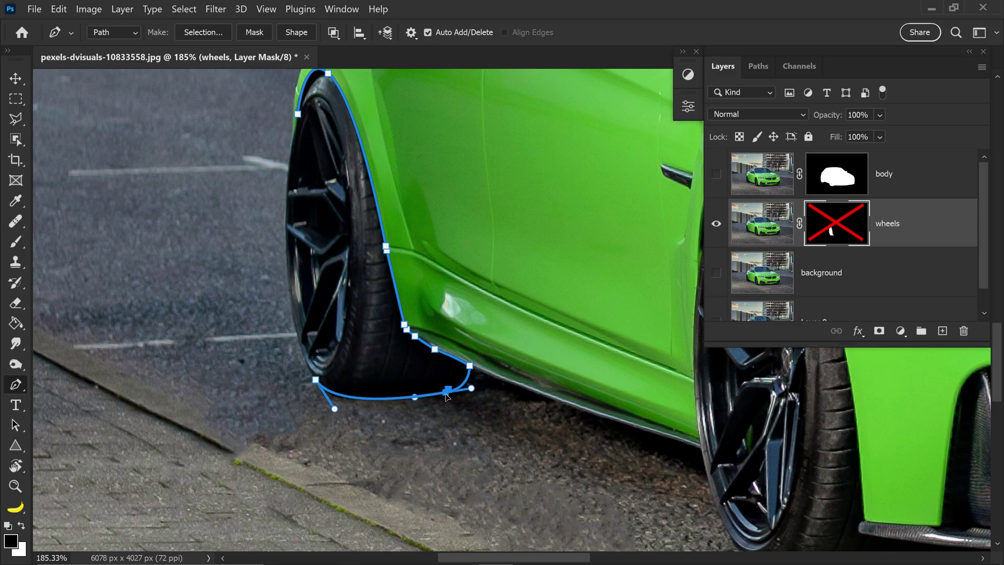
Step: Extend the path up the outer edge of the rear wheel and close it at its starting point
left_click_drag(364, 350, 490, 380)
left_click_drag(431, 272, 429, 227)
left_click_drag(445, 209, 459, 146)
Step: Convert the rear wheel path into a new anti-aliased selection with a 0-pixel feather, and re-enable the wheels layer mask
scroll(503, 256, "down", 2)
left_click_drag(523, 281, 469, 291)
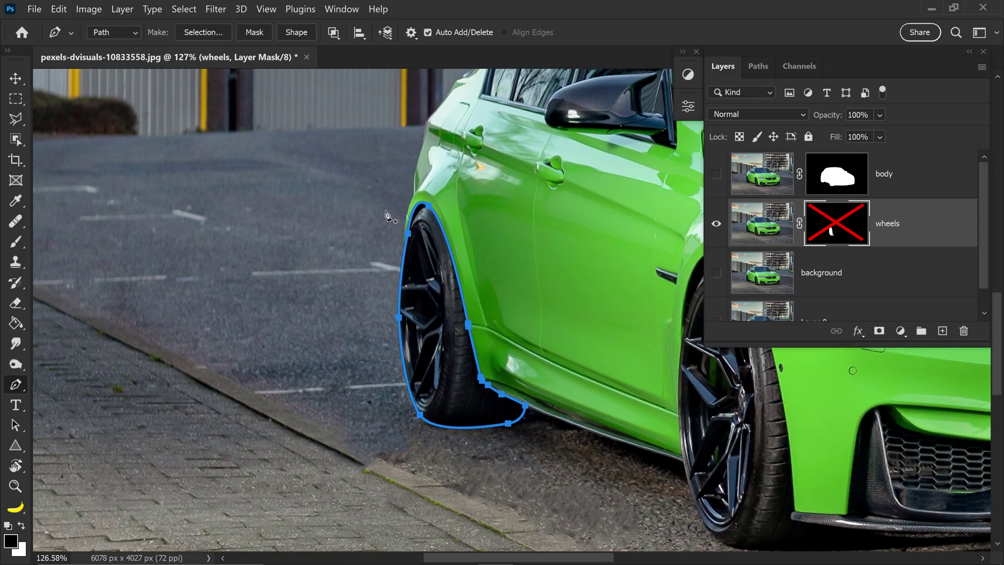
left_click(213, 32)
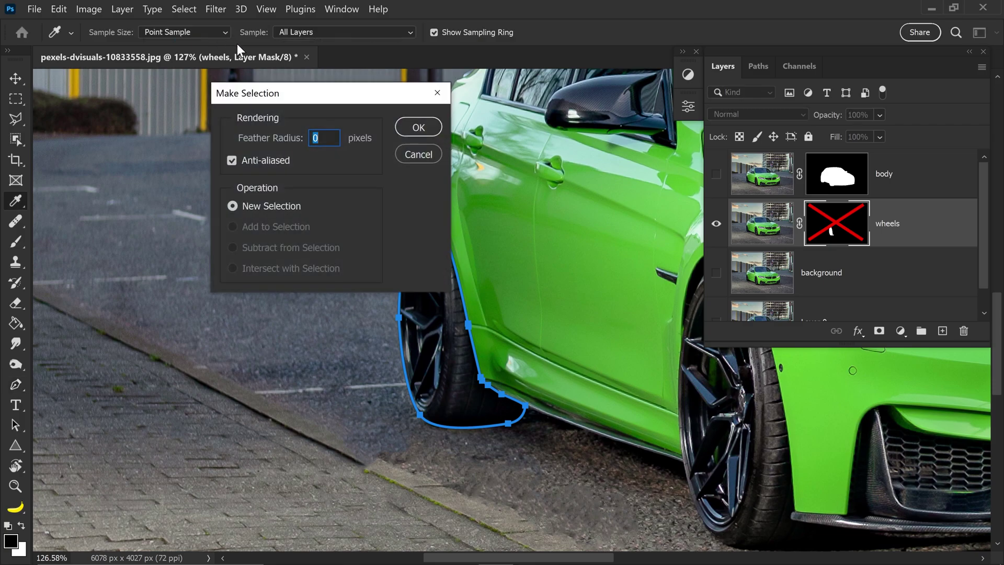
left_click(416, 127)
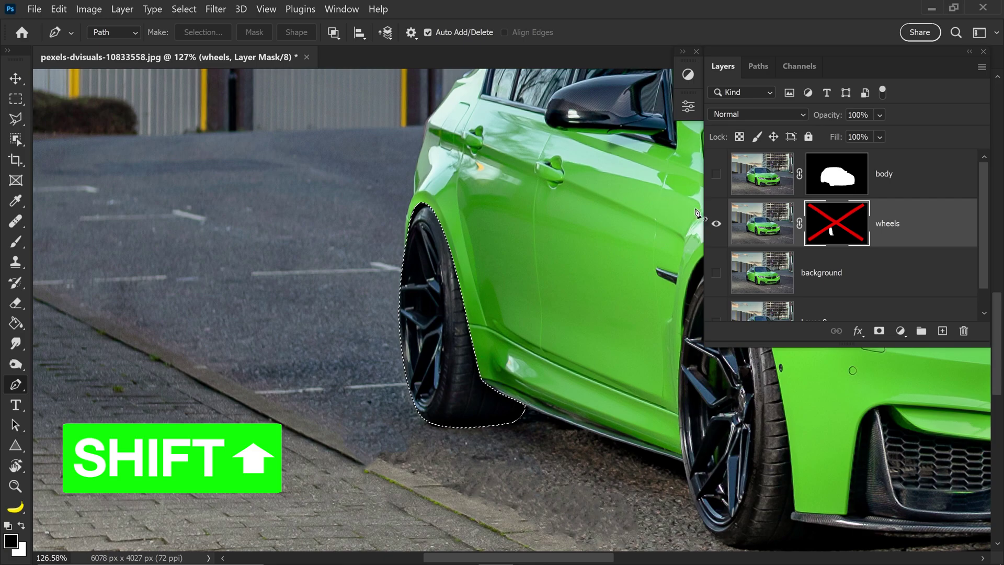
left_click(831, 230, "shift")
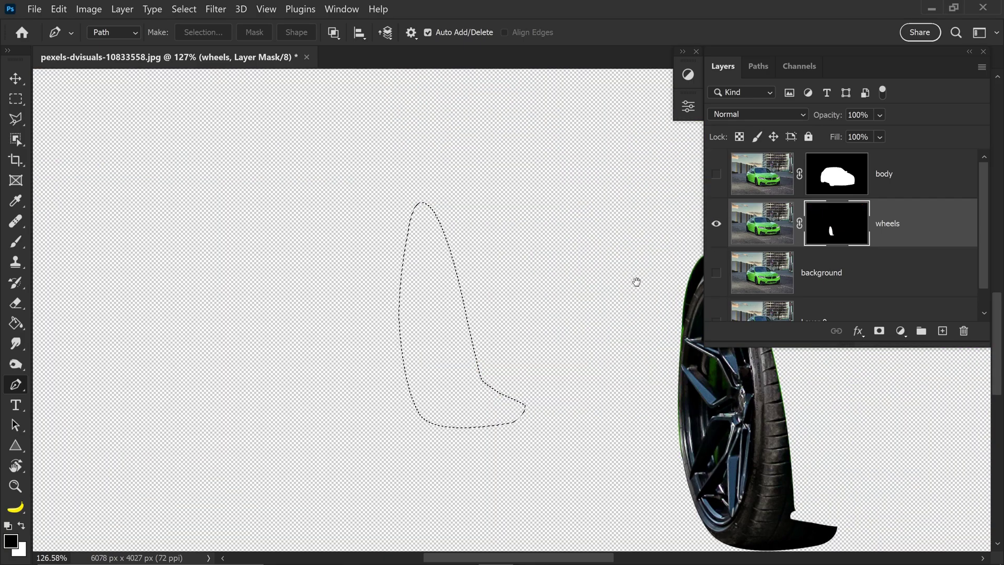
Step: Fill the rear wheel selection with white on the wheels layer mask using the Paint Bucket, and deselect
left_click_drag(637, 280, 579, 275)
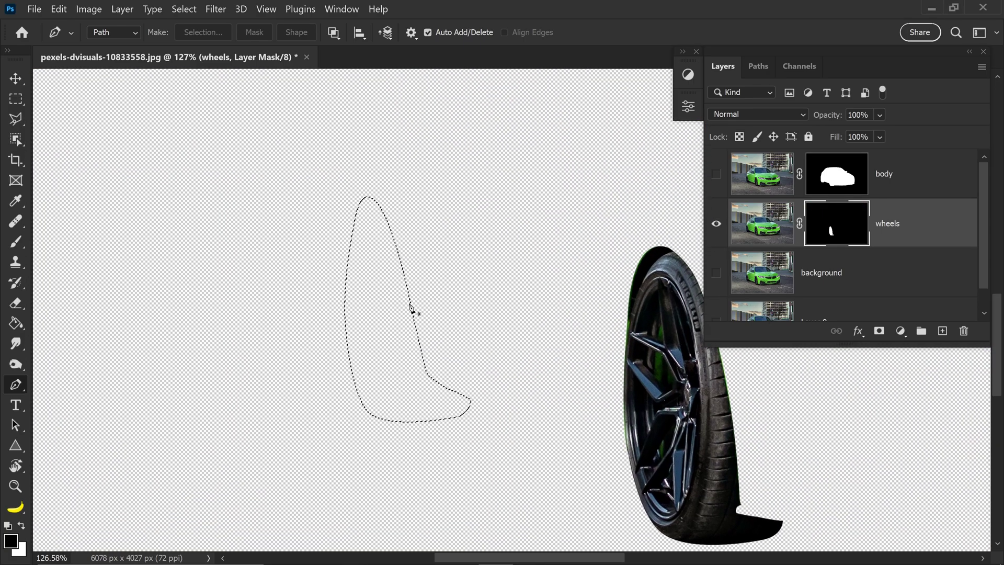
left_click(23, 324)
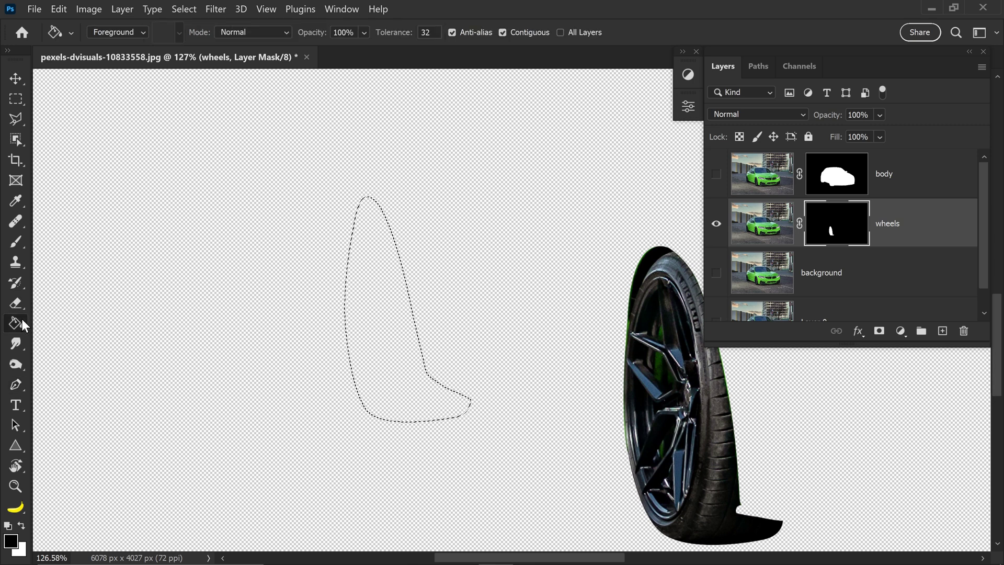
left_click(19, 526)
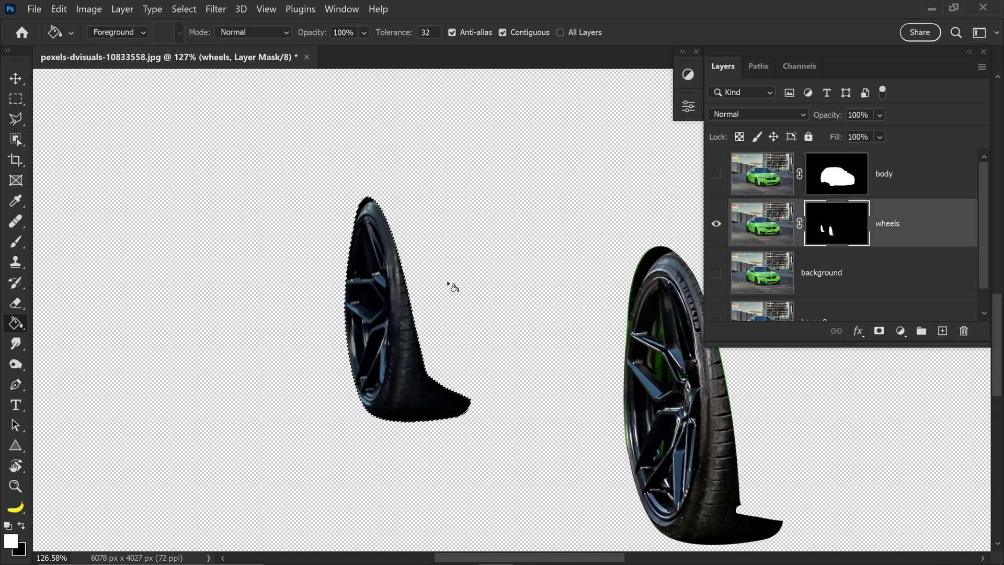
key("ctrl+d")
Step: Hide the wheels layer, show the body layer, and load the wheels mask as a selection with the body mask active
scroll(475, 275, "down", 4, "alt")
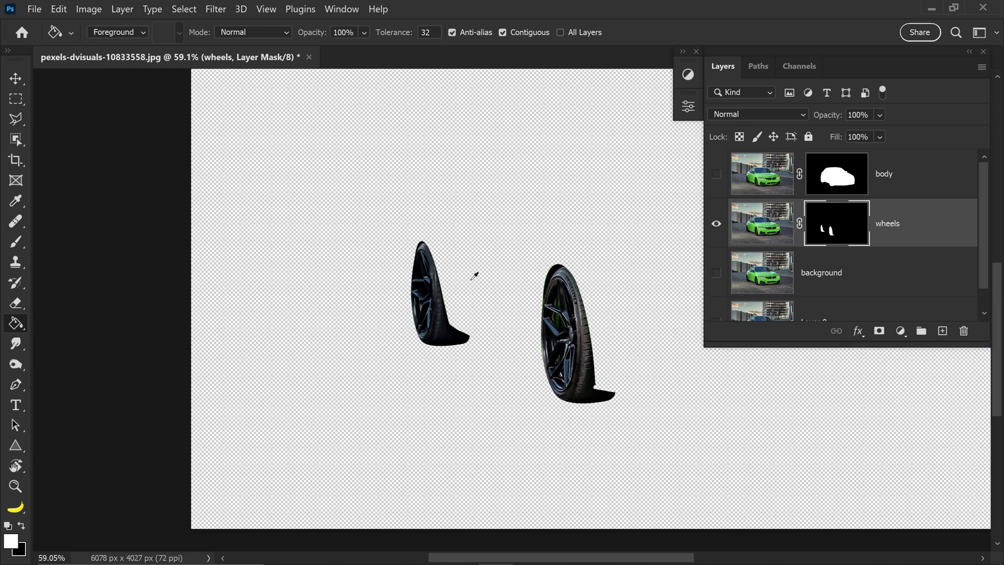
scroll(474, 276, "down", 2, "alt")
left_click_drag(481, 284, 400, 333)
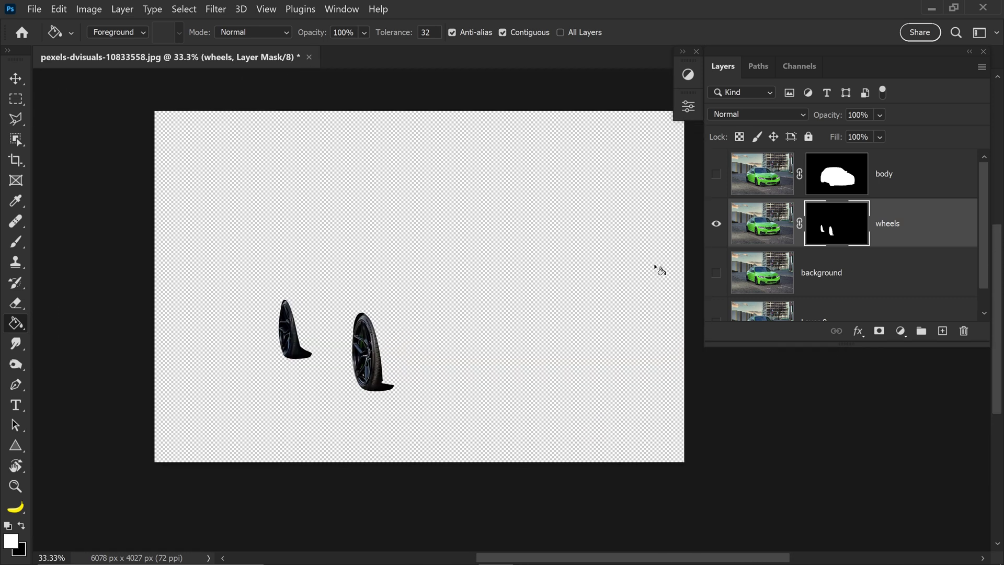
left_click(717, 224)
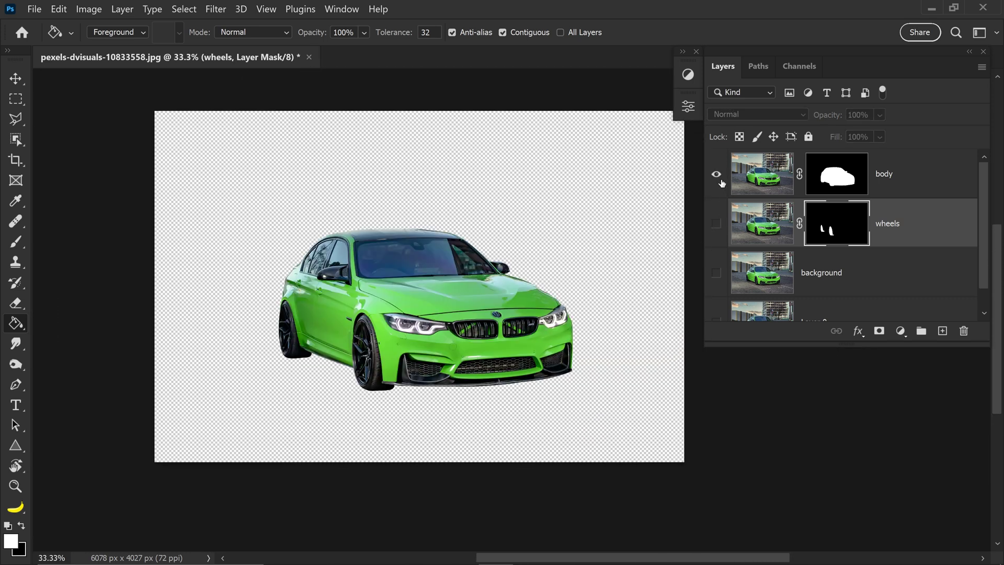
left_click(719, 226)
left_click(718, 225)
left_click(833, 180)
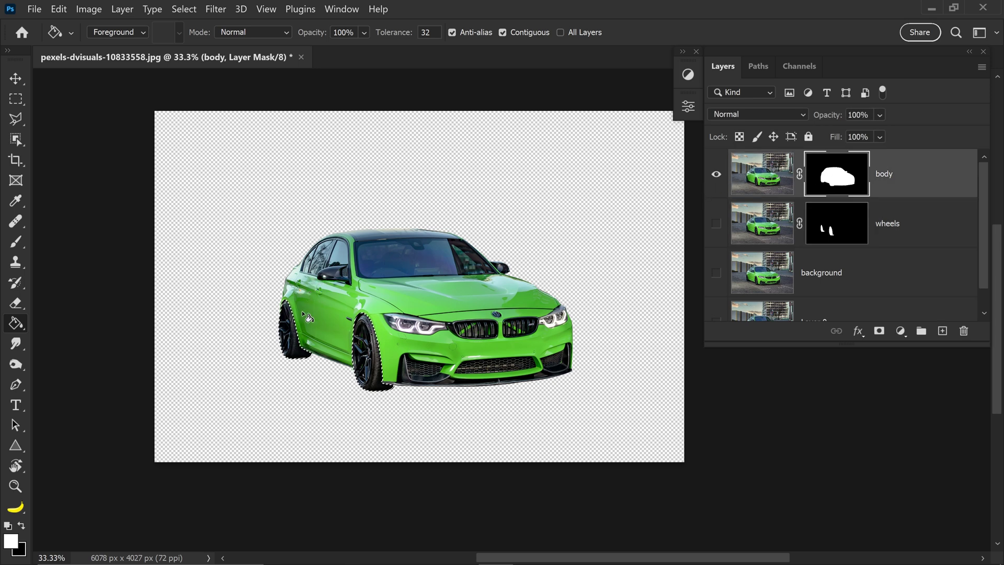
Step: Fill the wheel selection with black on the body layer mask to cut the wheels out, and deselect
left_click(21, 525)
left_click(294, 346)
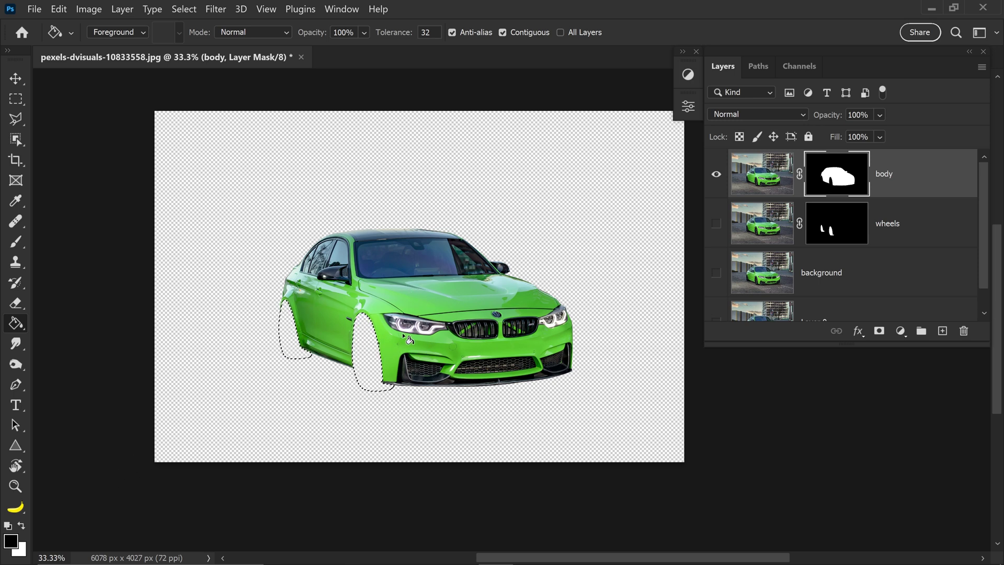
scroll(403, 333, "up", 1)
key("ctrl+d")
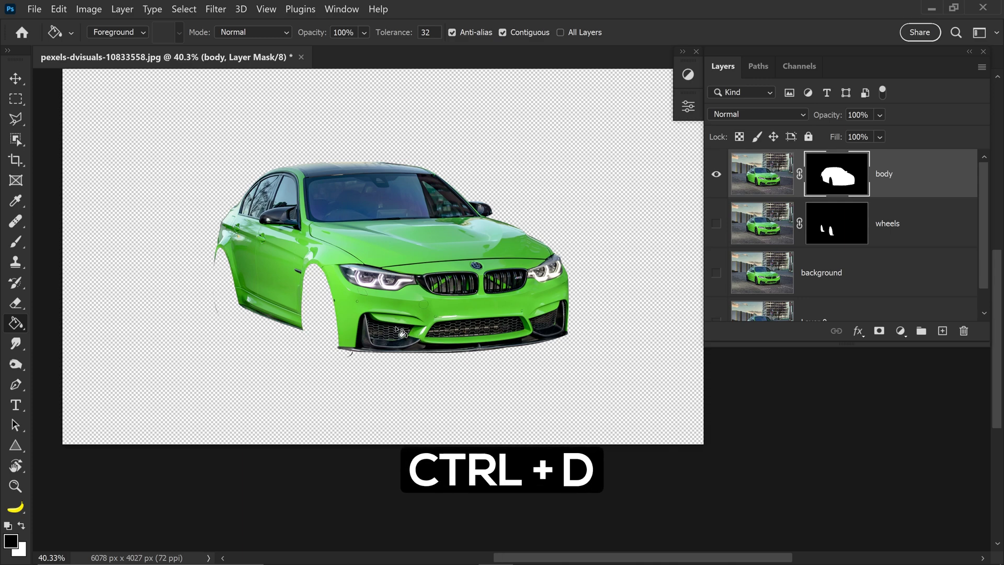
Step: Paint out the leftover tyre remnants beneath the front splitter on the body mask with a black brush of size 9
left_click(17, 242)
scroll(233, 312, "up", 3)
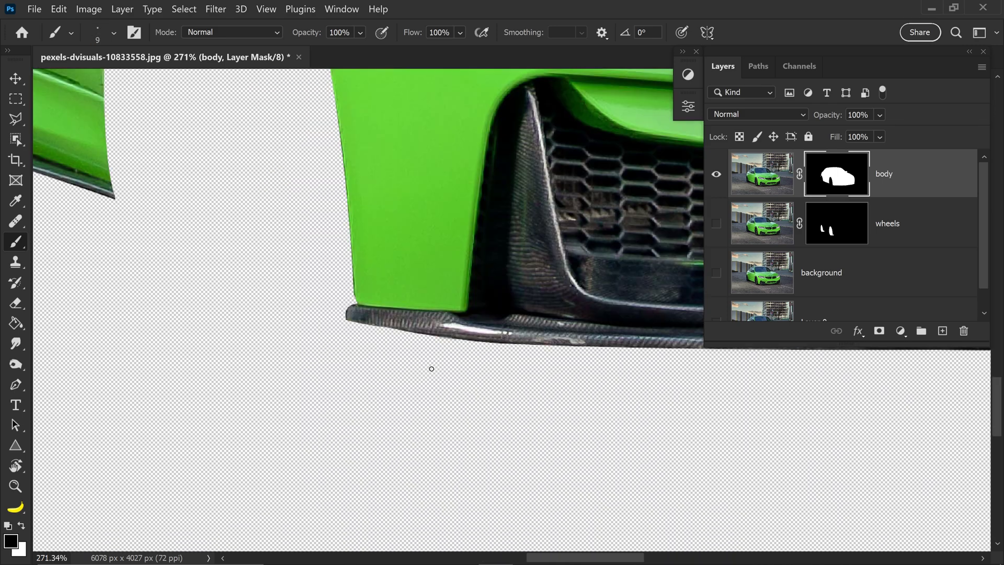
scroll(459, 371, "down", 12)
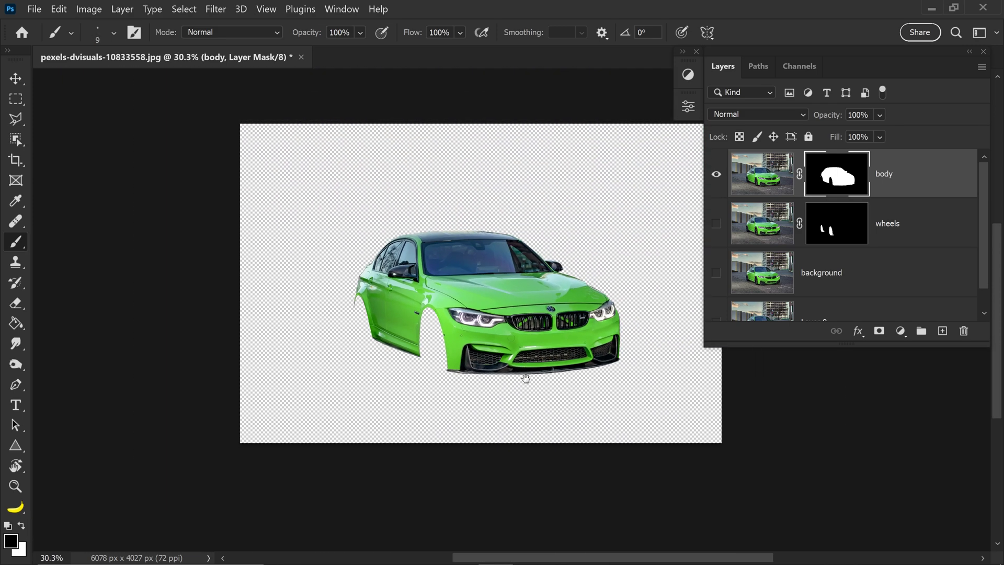
Step: Check the body and wheels cutouts by toggling the visibility of their layers
left_click_drag(524, 377, 443, 393)
left_click(716, 174)
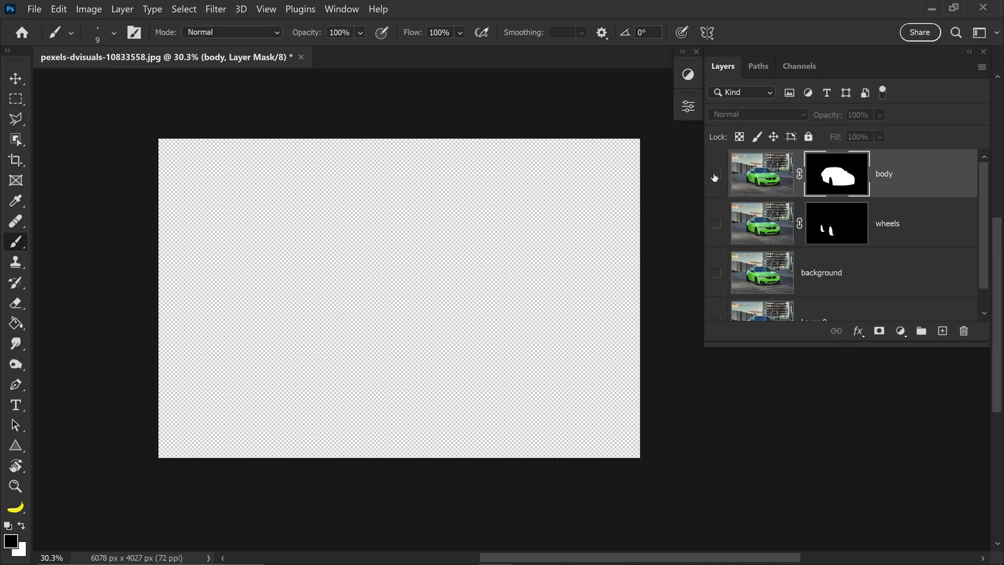
left_click(717, 174)
left_click(717, 224)
left_click(718, 224)
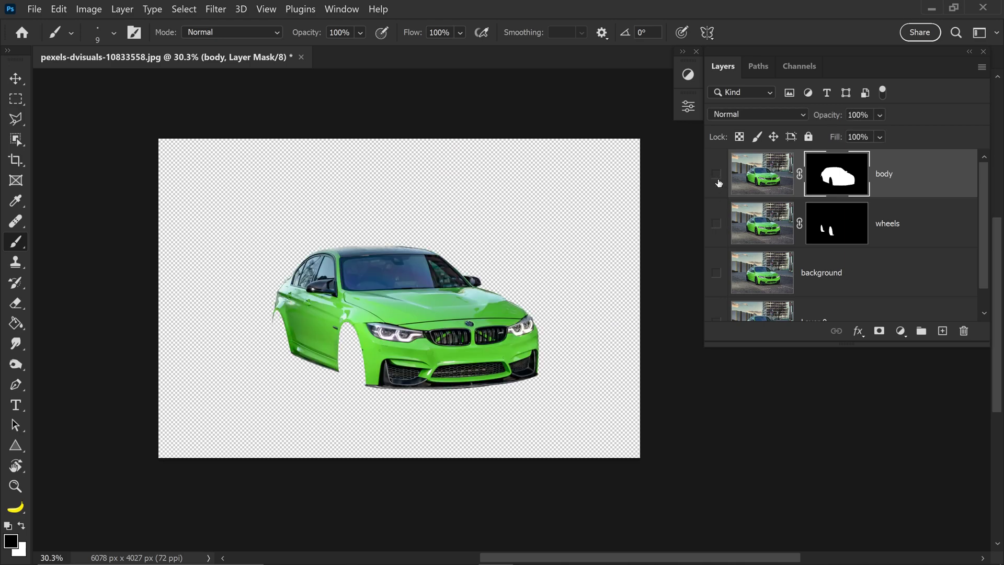
Step: Hide the body and wheels layers and show only the background layer
left_click(716, 174)
left_click(717, 223)
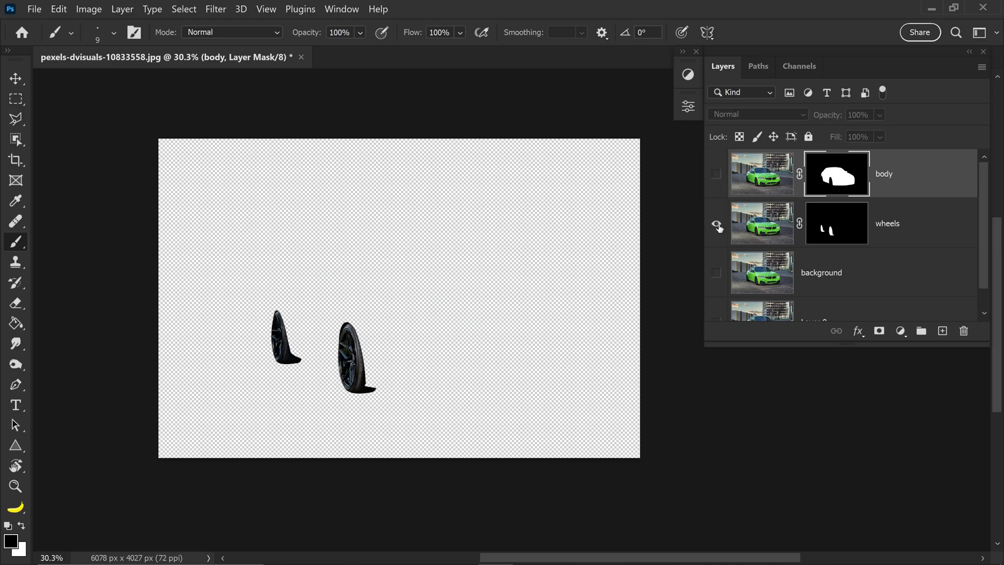
left_click(716, 224)
left_click(716, 274)
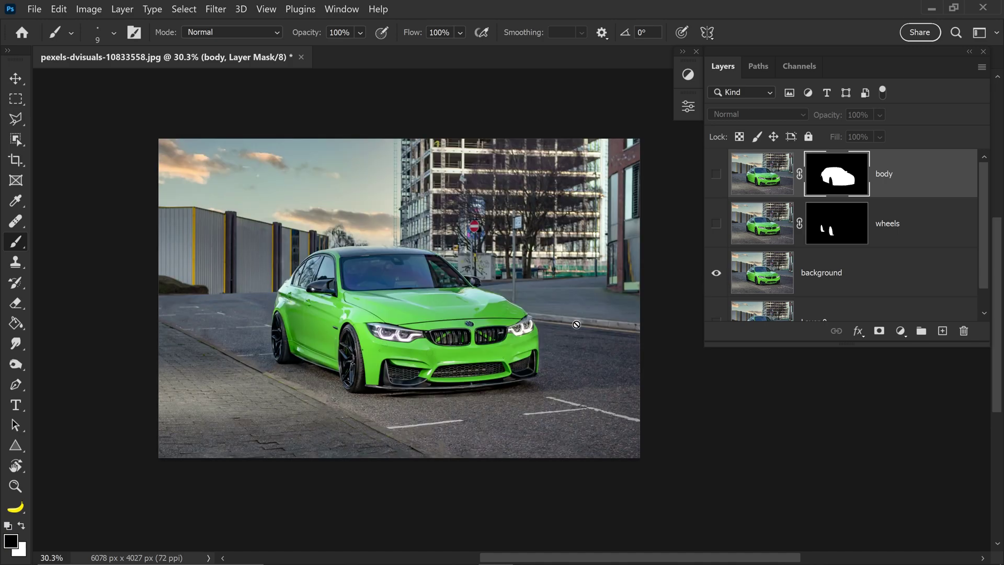
scroll(559, 326, "up", 1)
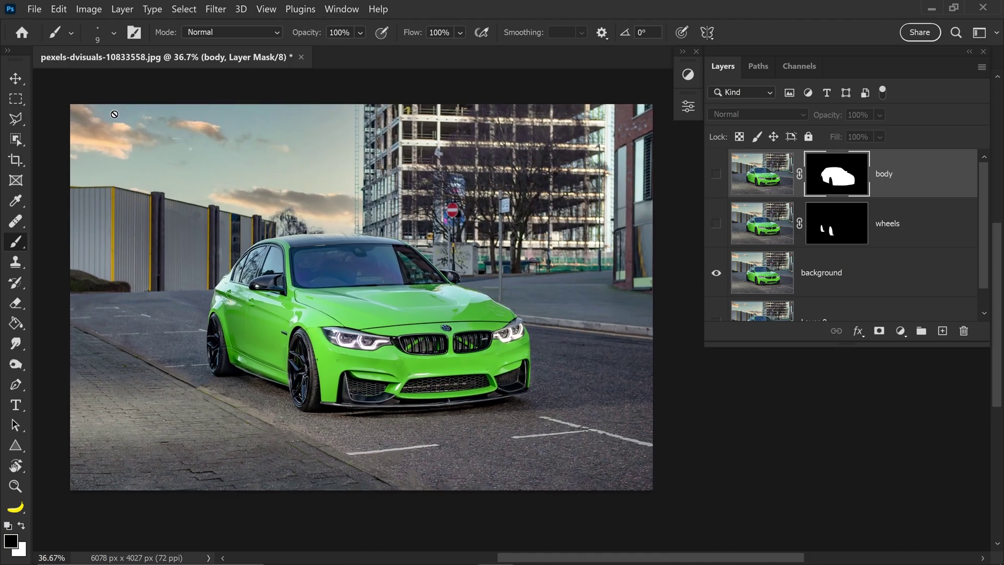
Step: Outline the lower half of the car, including its wheels and ground shadow, with a closed Polygonal Lasso selection
left_click(23, 80)
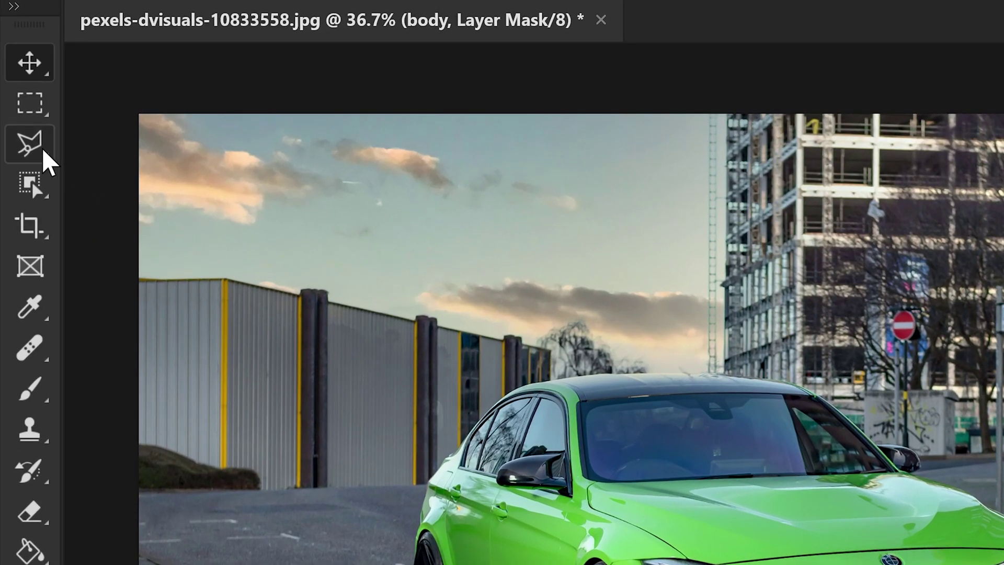
left_click(44, 151)
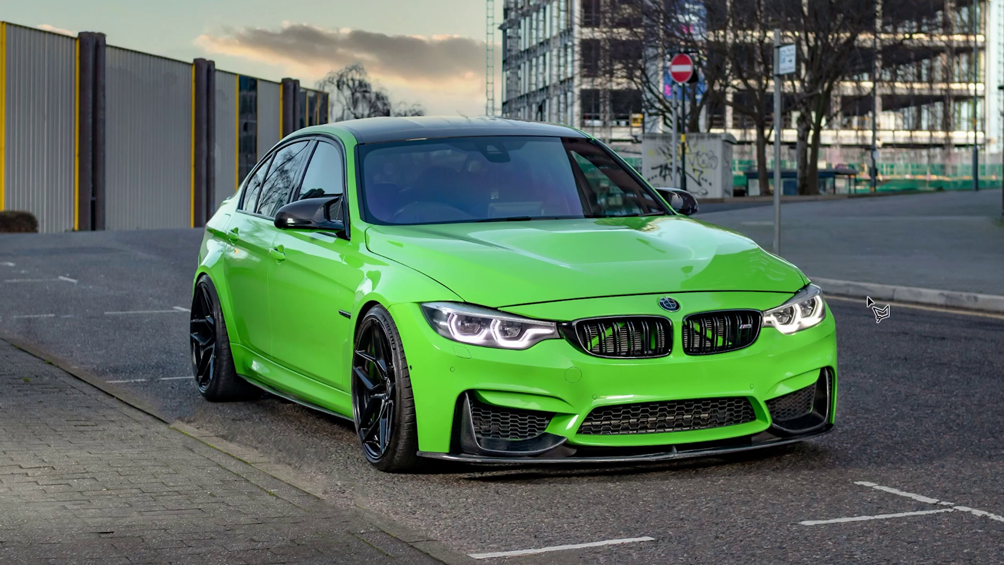
left_click(872, 299)
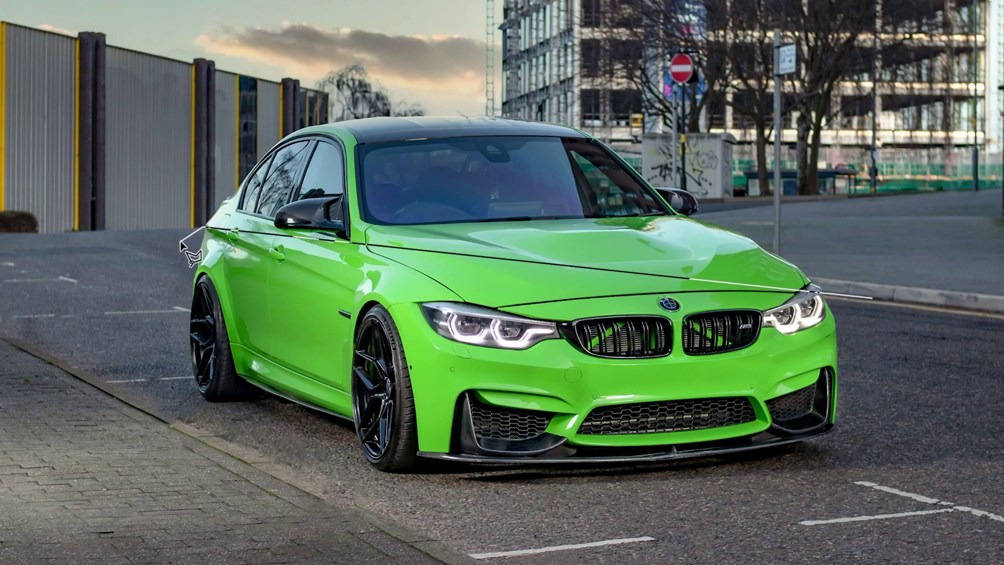
left_click(187, 281)
left_click(185, 357)
left_click(189, 386)
left_click(203, 403)
left_click(260, 415)
left_click(283, 421)
left_click(304, 436)
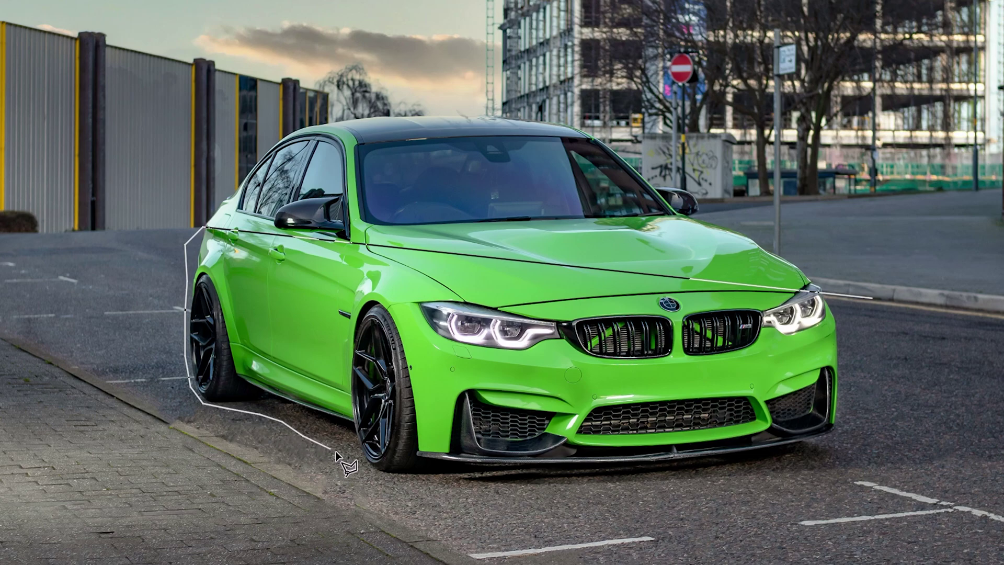
left_click(377, 474)
left_click(411, 483)
left_click(575, 503)
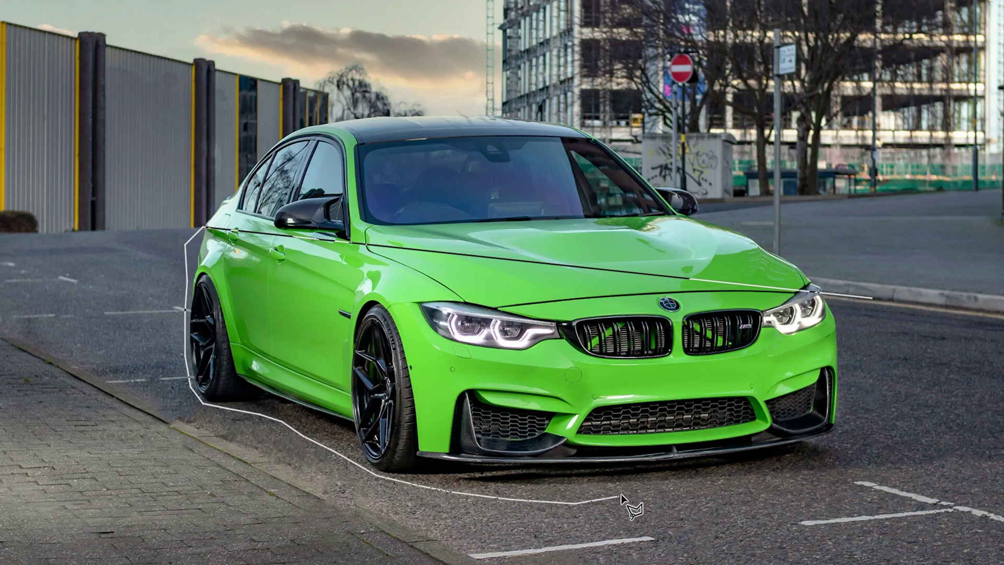
left_click(825, 474)
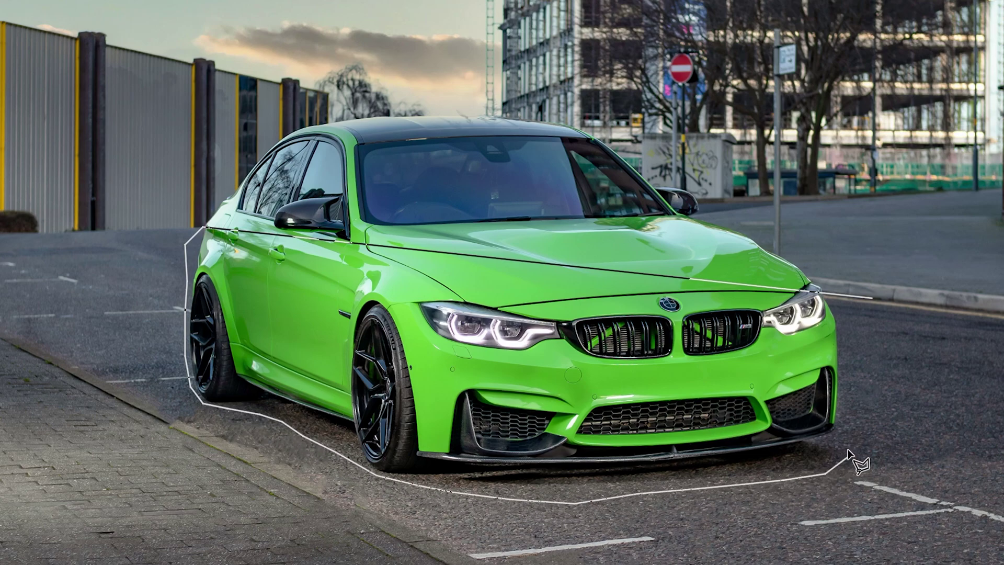
left_click(872, 298)
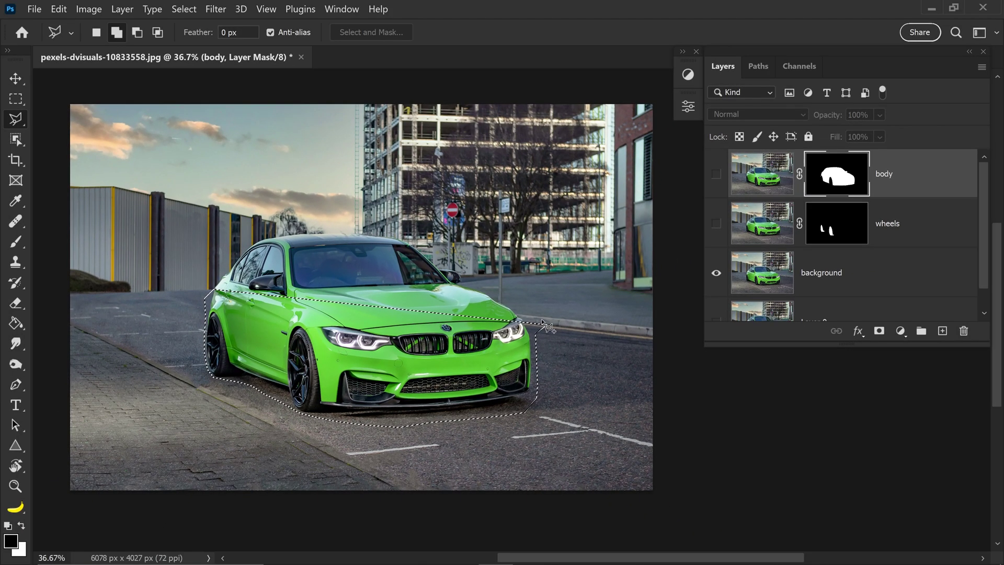
Step: Open Content-Aware Fill for the selected area on the background layer
left_click(61, 8)
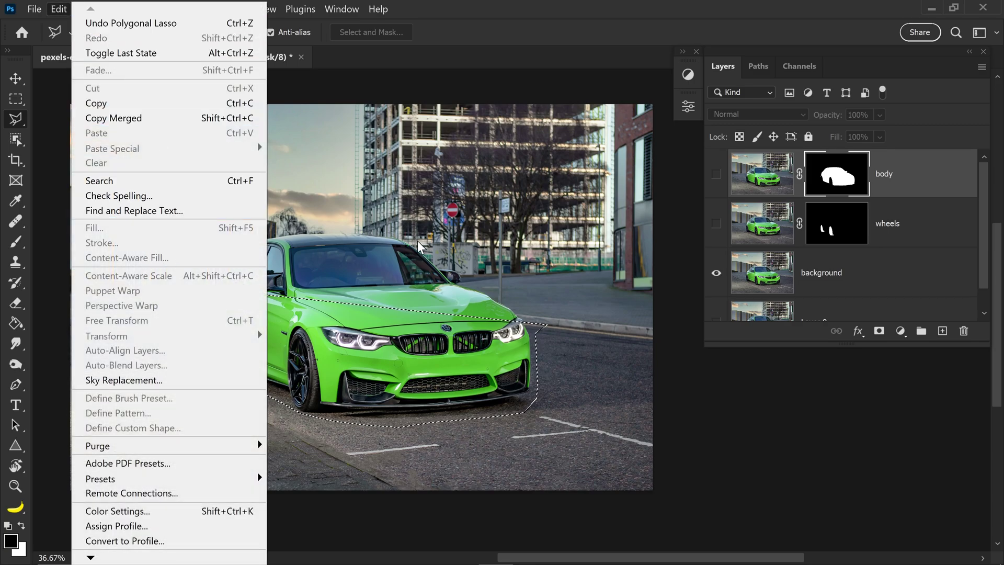
left_click(819, 273)
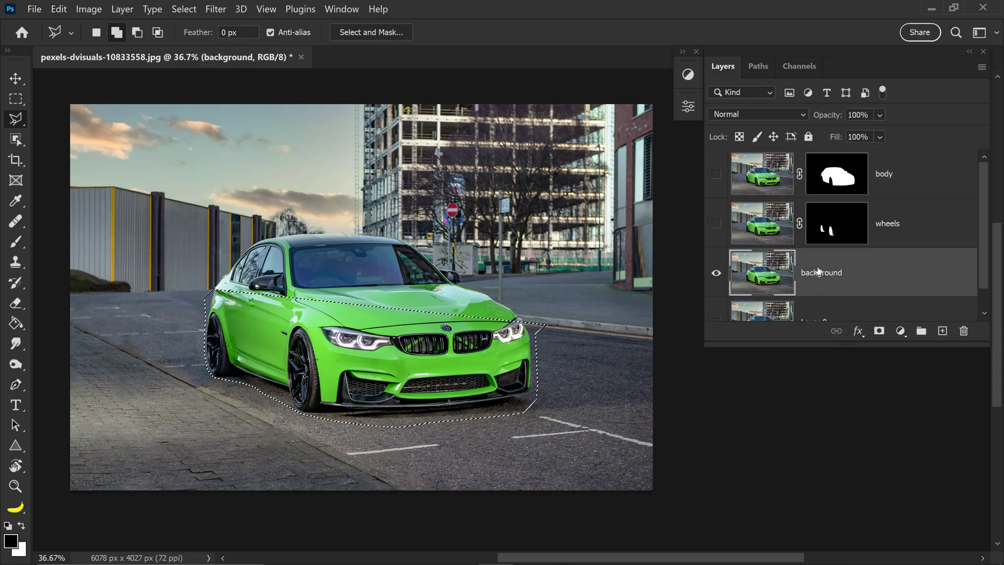
left_click(58, 11)
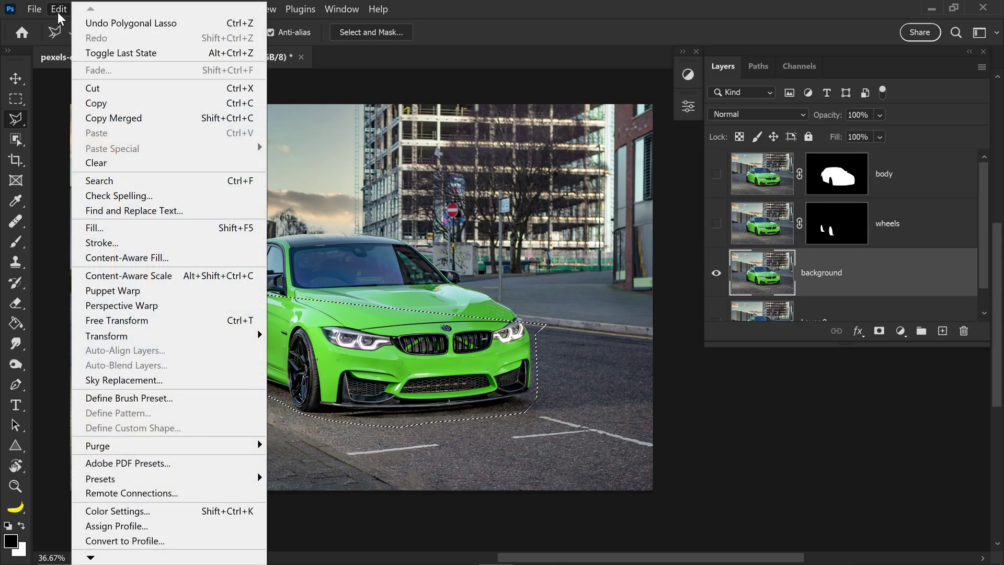
left_click(137, 259)
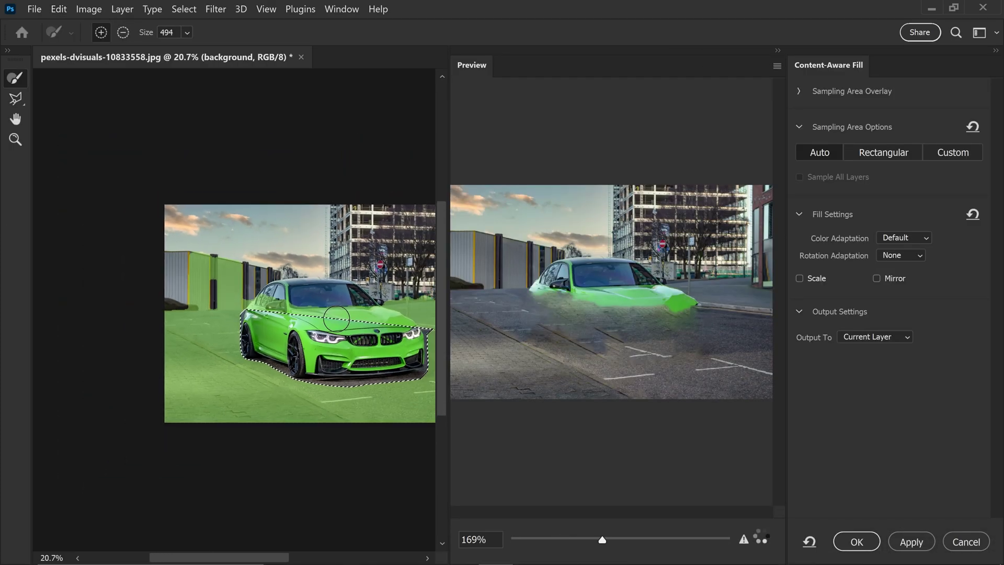
Step: Remove the car, buildings, far road and brick pavement from the sampling area, leaving only the asphalt around the car
left_click_drag(388, 328, 308, 320)
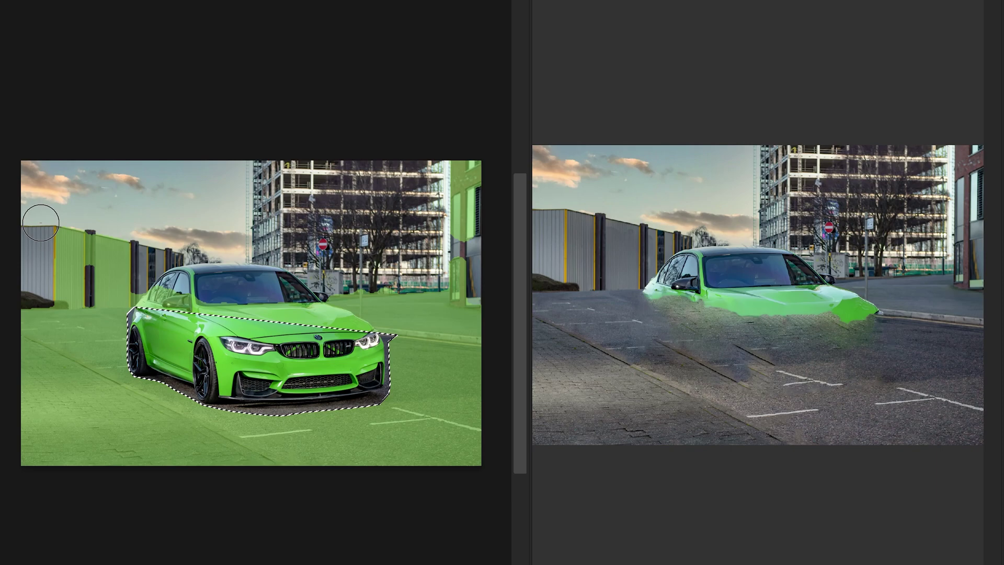
left_click_drag(194, 473, 343, 505)
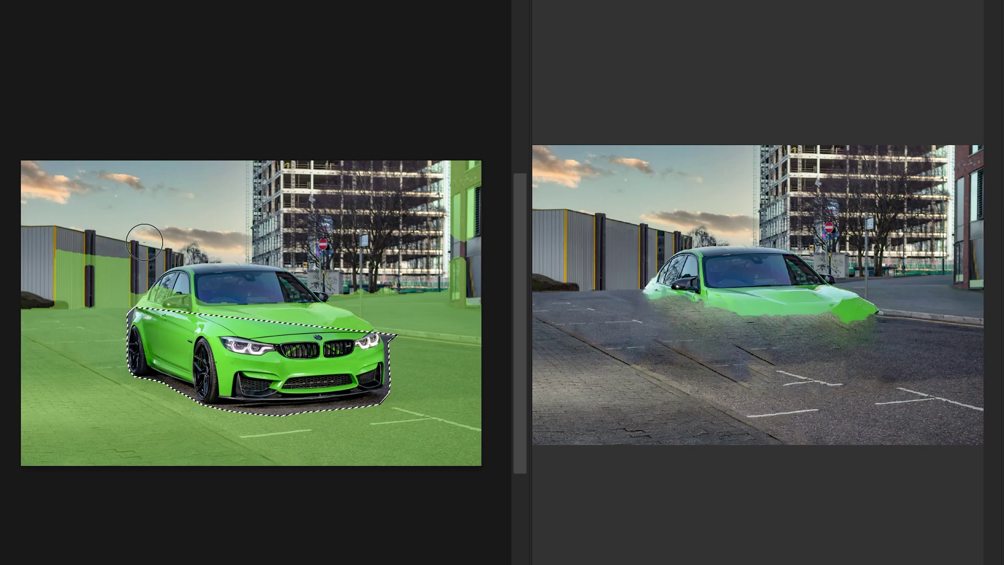
mouse_move(144, 242)
left_mouse_down()
mouse_move(33, 244)
mouse_move(191, 264)
mouse_move(13, 262)
mouse_move(181, 278)
left_mouse_up()
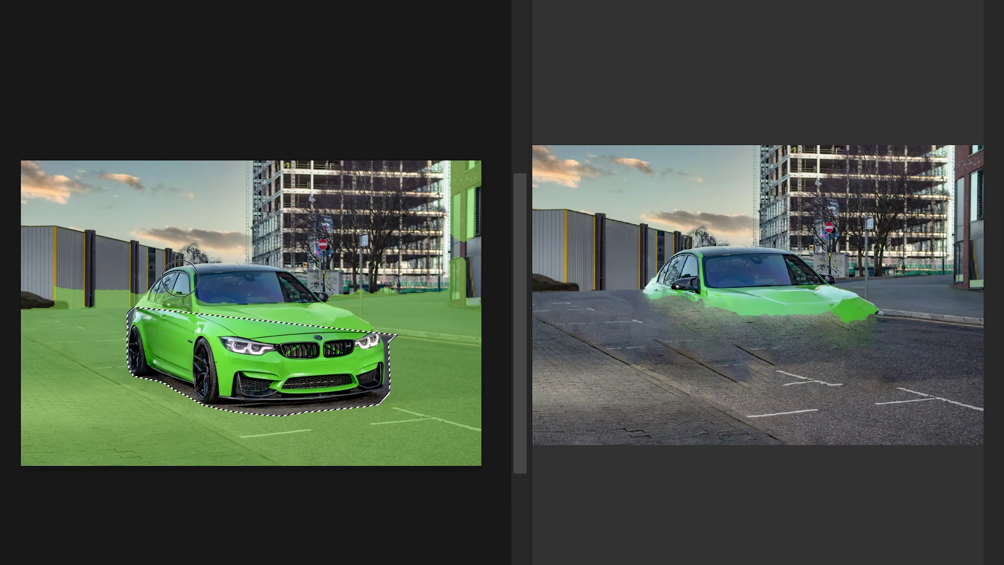
mouse_move(36, 274)
left_mouse_down()
mouse_move(107, 281)
mouse_move(43, 289)
mouse_move(229, 298)
mouse_move(164, 299)
mouse_move(224, 308)
left_mouse_up()
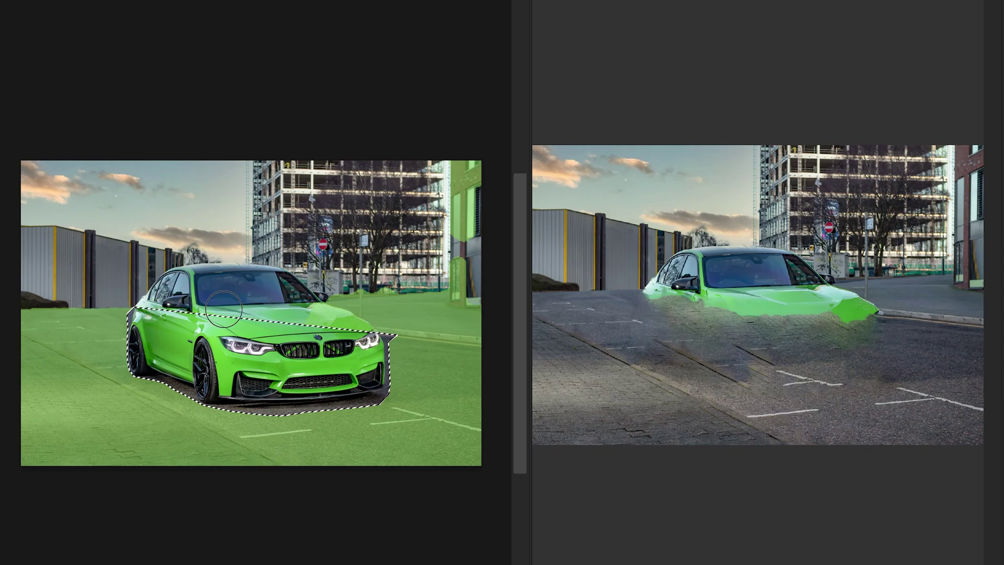
mouse_move(325, 302)
left_mouse_down()
mouse_move(360, 319)
mouse_move(361, 298)
mouse_move(511, 291)
mouse_move(470, 140)
mouse_move(447, 232)
mouse_move(375, 281)
mouse_move(371, 335)
mouse_move(488, 329)
mouse_move(460, 322)
left_mouse_up()
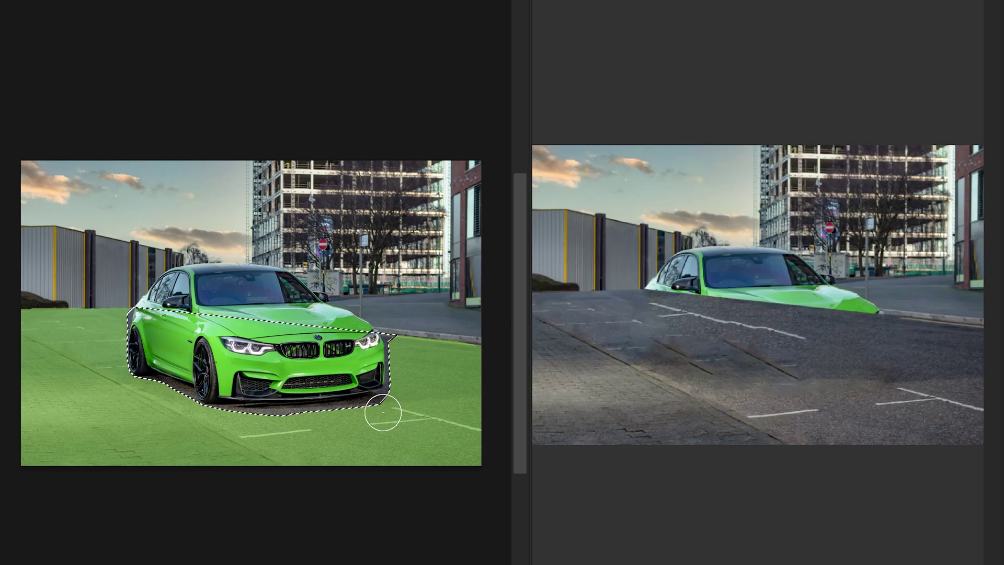
mouse_move(14, 341)
left_mouse_down()
mouse_move(273, 469)
mouse_move(269, 487)
mouse_move(64, 417)
mouse_move(100, 414)
mouse_move(150, 445)
mouse_move(9, 412)
mouse_move(124, 481)
mouse_move(70, 496)
mouse_move(144, 504)
left_mouse_up()
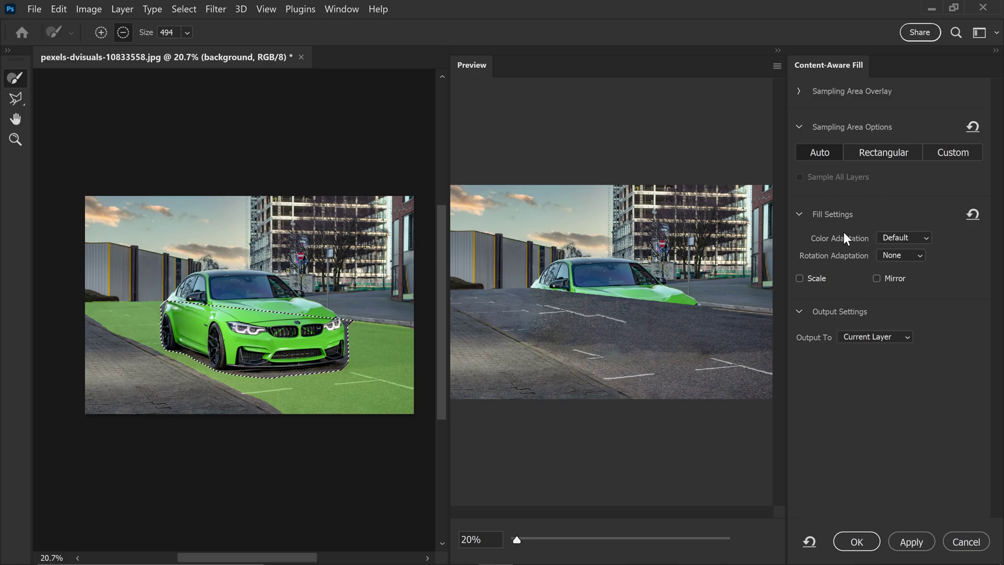
Step: Set the fill's Color Adaptation to High and apply it to the selected lower half of the car
left_click(884, 237)
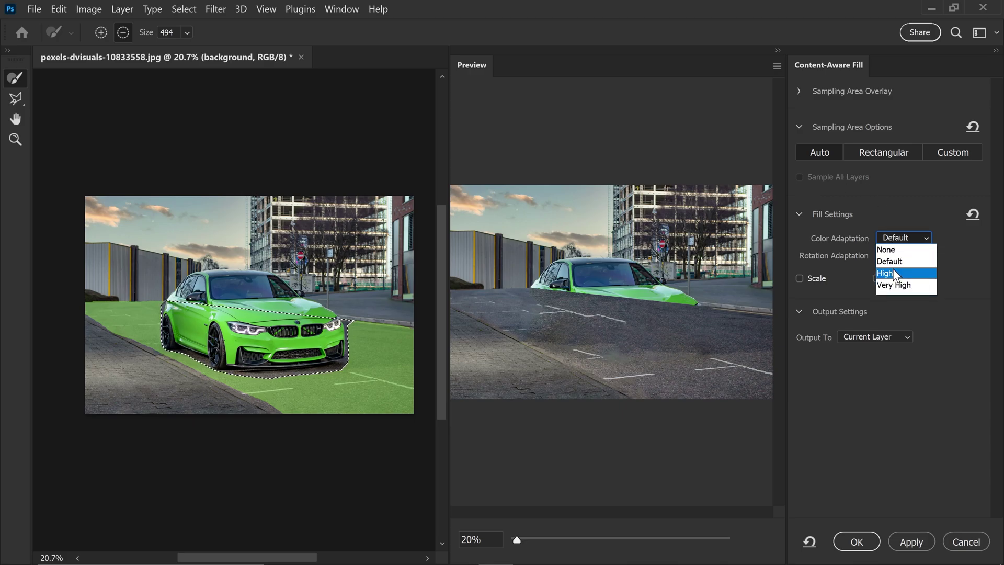
left_click(894, 273)
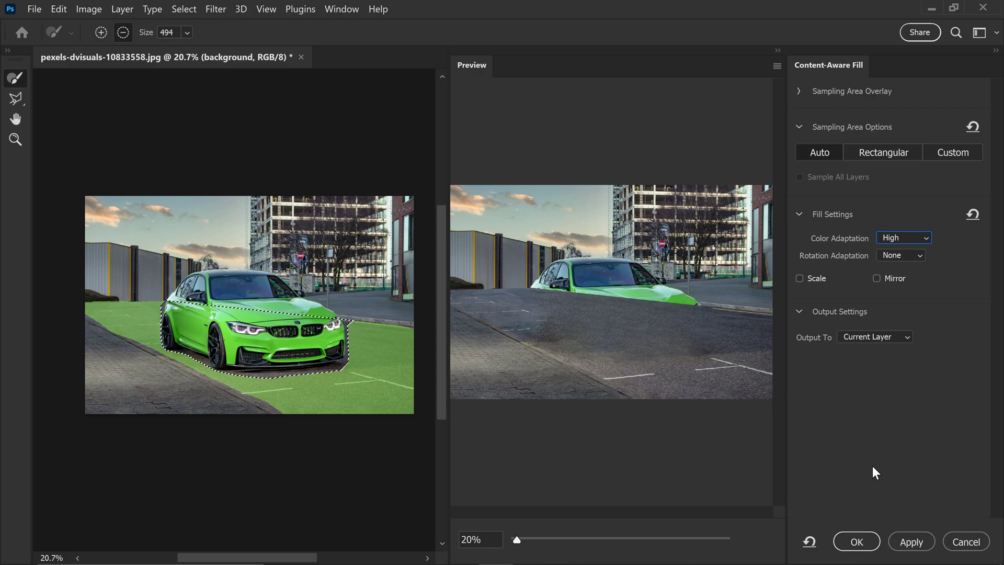
left_click(909, 534)
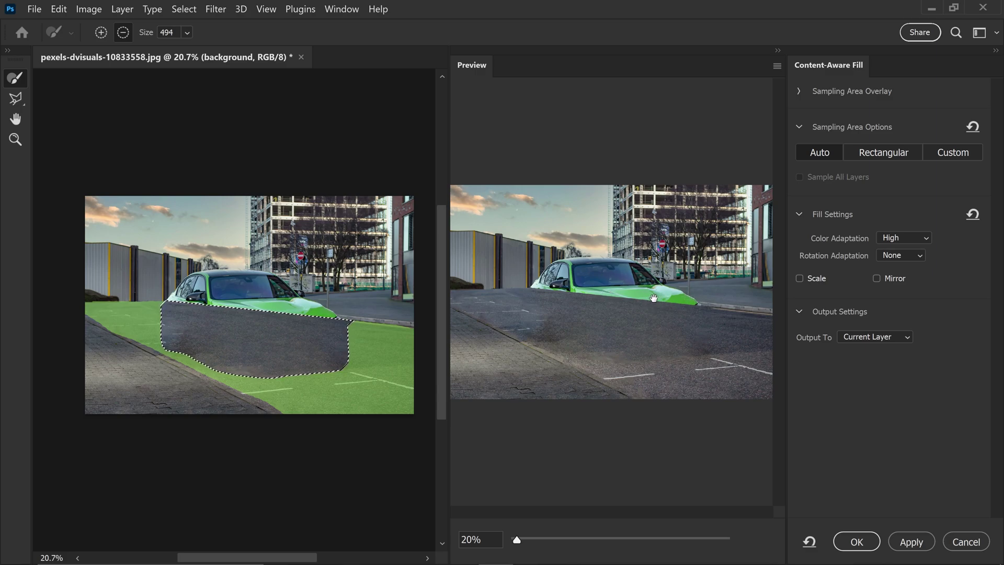
Step: Outline the remaining front part of the green hood with a new Polygonal Lasso selection inside Content-Aware Fill
scroll(341, 322, "up", 1)
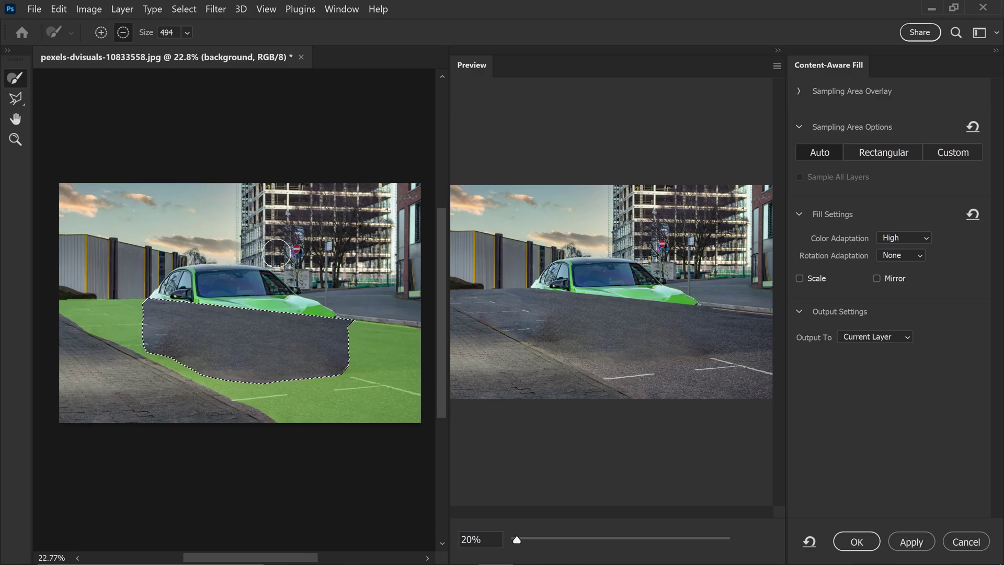
left_click(16, 98)
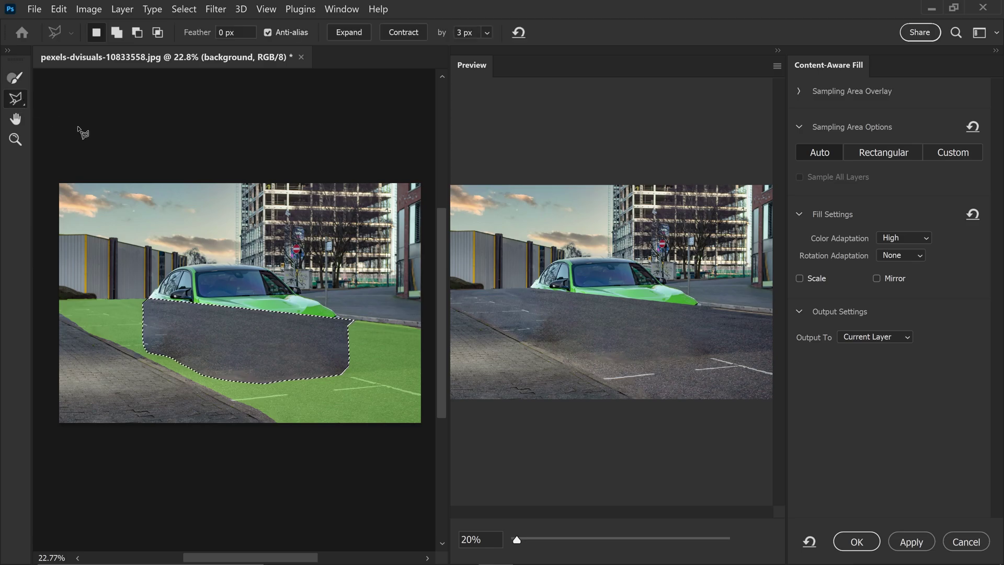
scroll(292, 298, "up", 1)
scroll(291, 296, "up", 5)
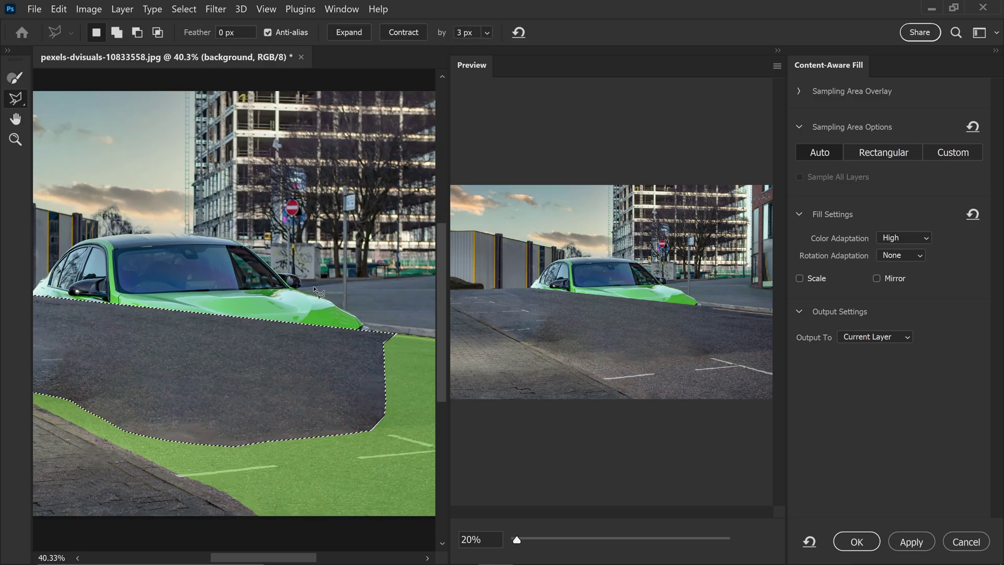
left_click_drag(313, 286, 267, 294)
mouse_move(187, 302)
left_mouse_down()
mouse_move(167, 309)
mouse_move(187, 312)
left_mouse_up()
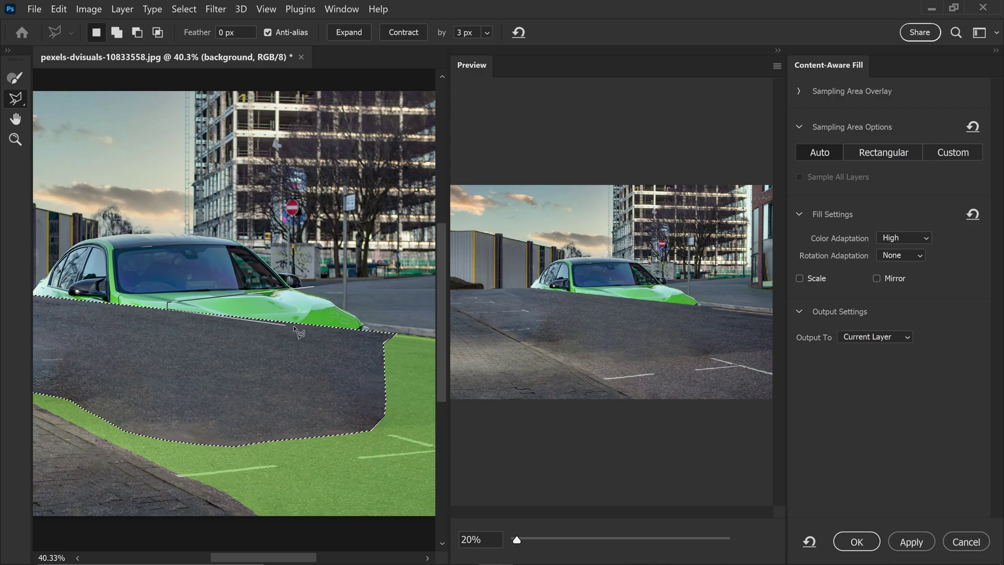
mouse_move(293, 327)
left_mouse_down()
mouse_move(377, 334)
mouse_move(314, 293)
left_mouse_up()
scroll(152, 163, "down", 2)
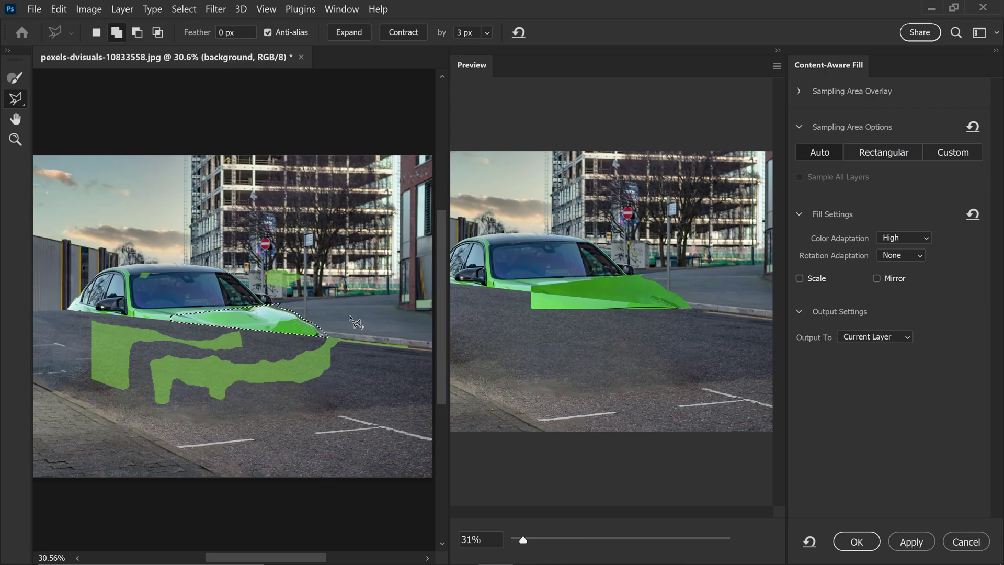
Step: Erase all automatic sampling areas from the street, car and background, and set the sampling brush to add mode
left_click(15, 78)
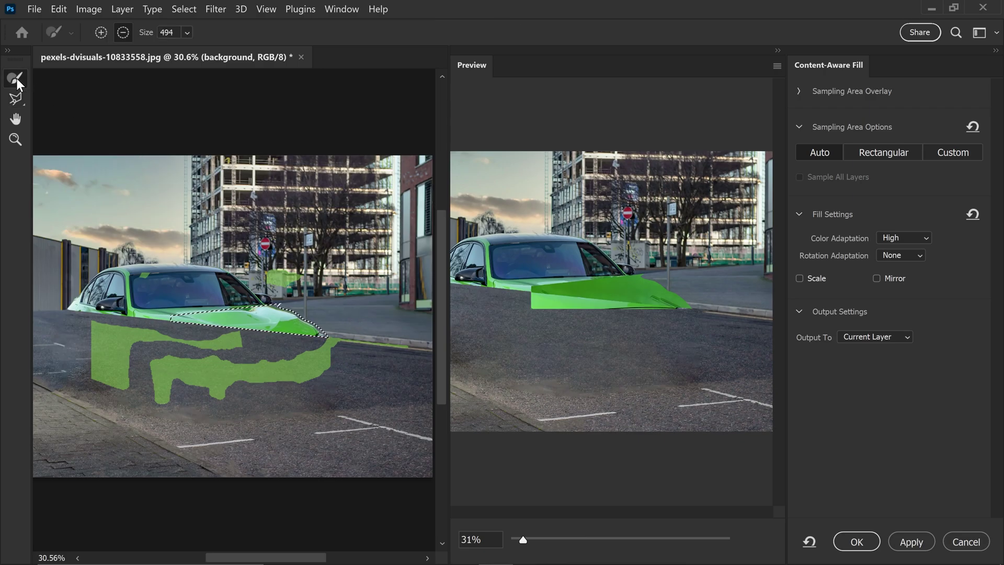
mouse_move(264, 235)
left_mouse_down()
mouse_move(277, 265)
mouse_move(249, 259)
left_mouse_up()
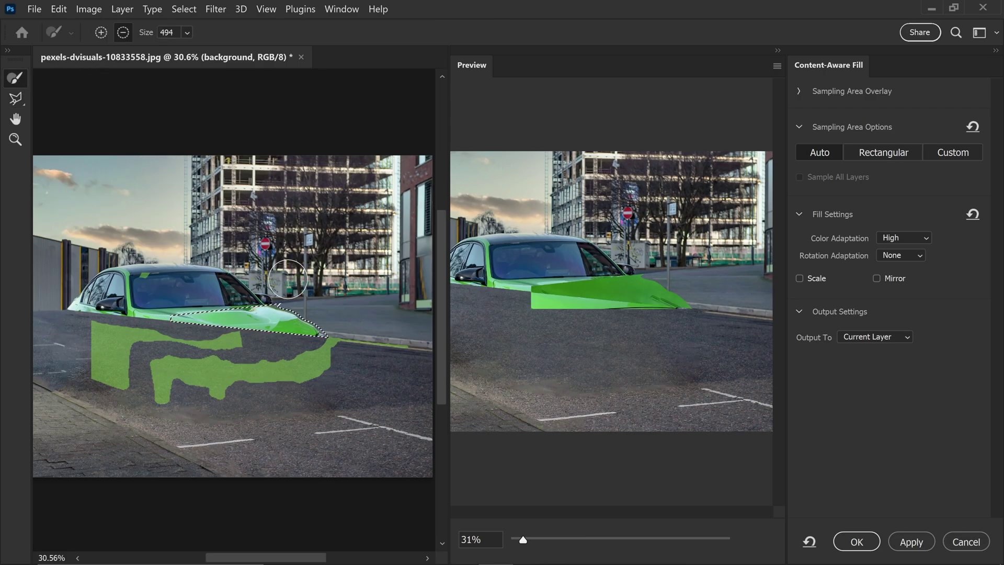
left_click_drag(144, 272, 138, 284)
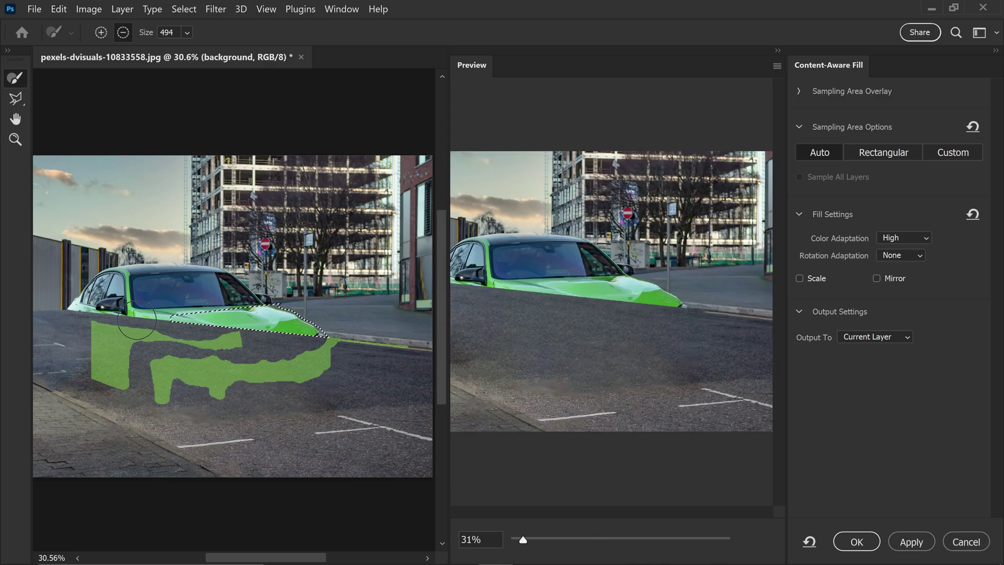
mouse_move(136, 319)
left_mouse_down()
mouse_move(93, 337)
mouse_move(86, 396)
left_mouse_up()
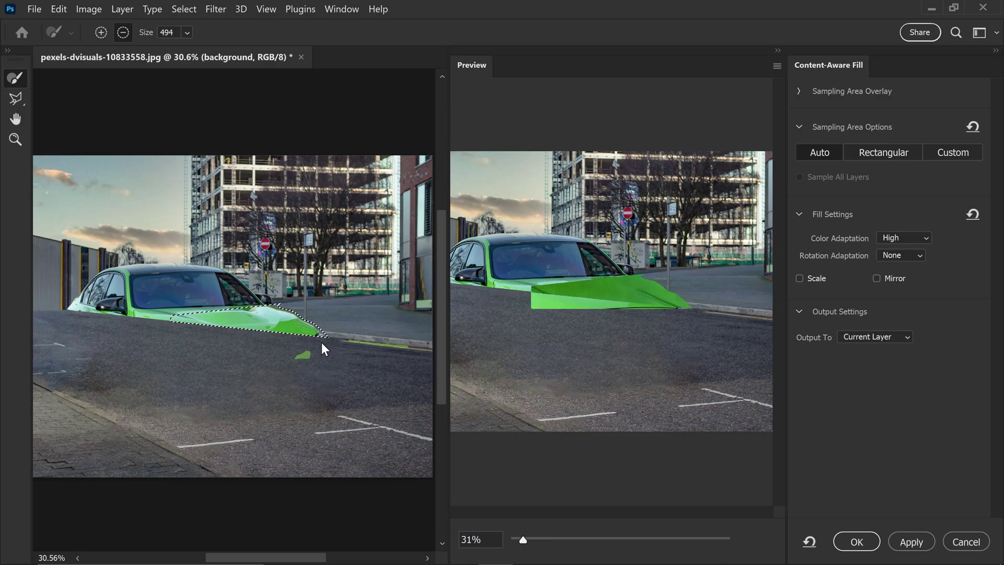
left_click_drag(396, 357, 422, 356)
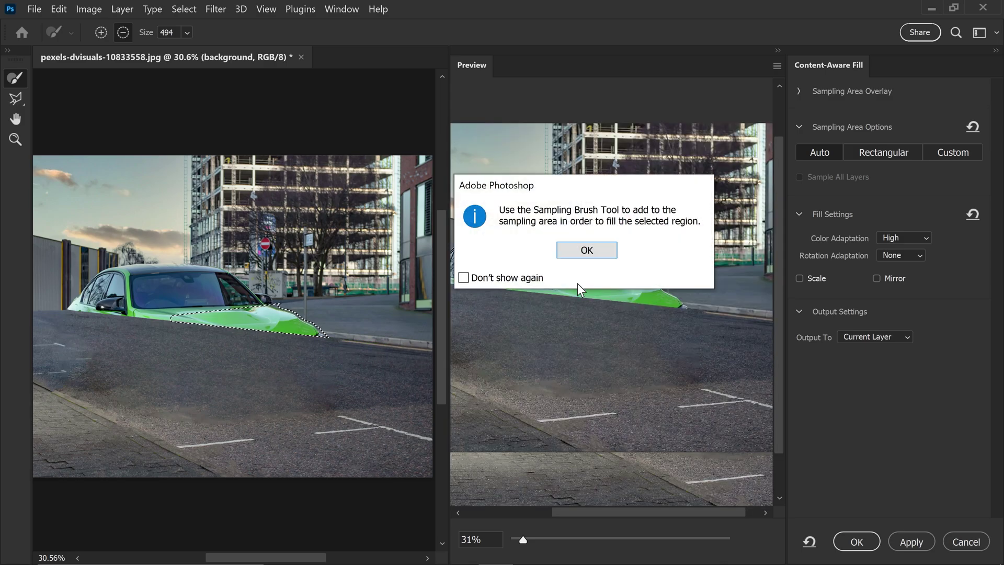
left_click(586, 250)
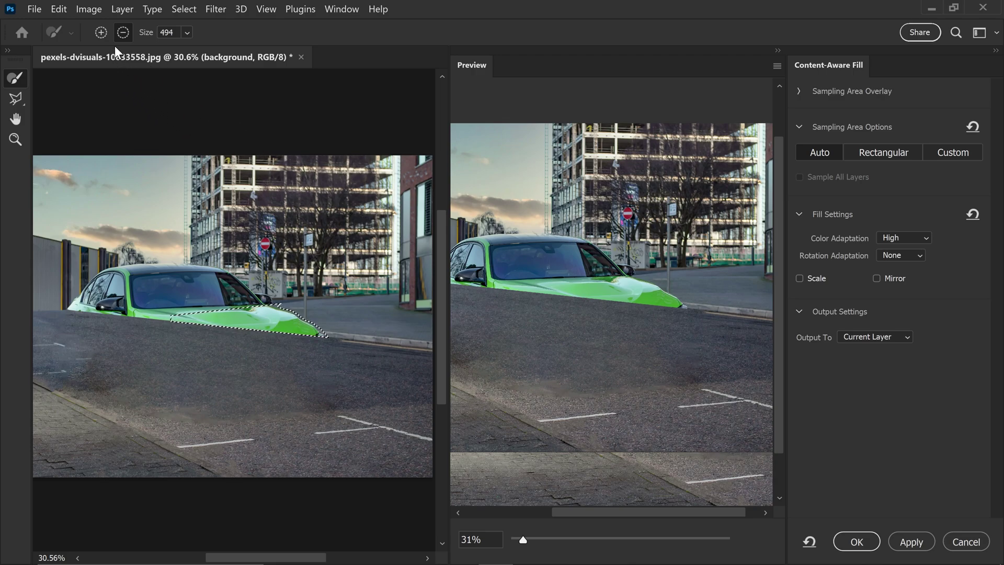
left_click(102, 33)
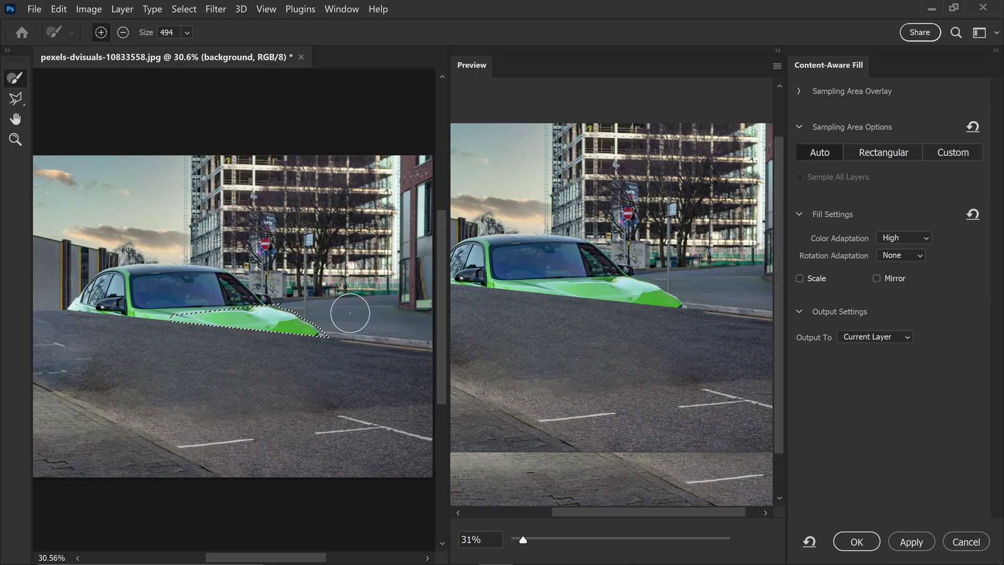
Step: Add the far side street and pavement beside the hood to the sampling area and apply the fill to the selected hood section
mouse_move(349, 313)
left_mouse_down()
mouse_move(316, 314)
mouse_move(431, 330)
mouse_move(287, 317)
mouse_move(393, 307)
left_mouse_up()
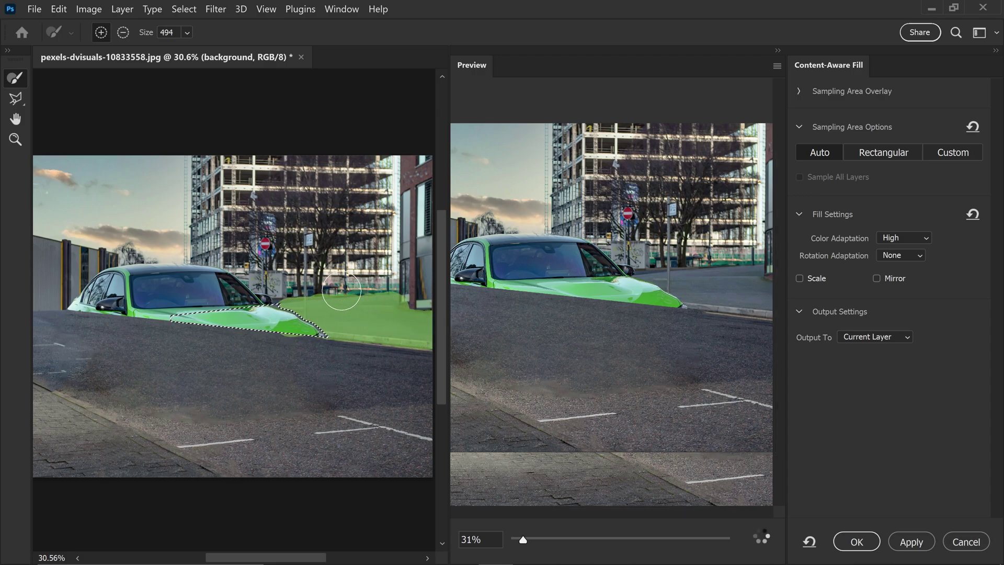
left_click(122, 32)
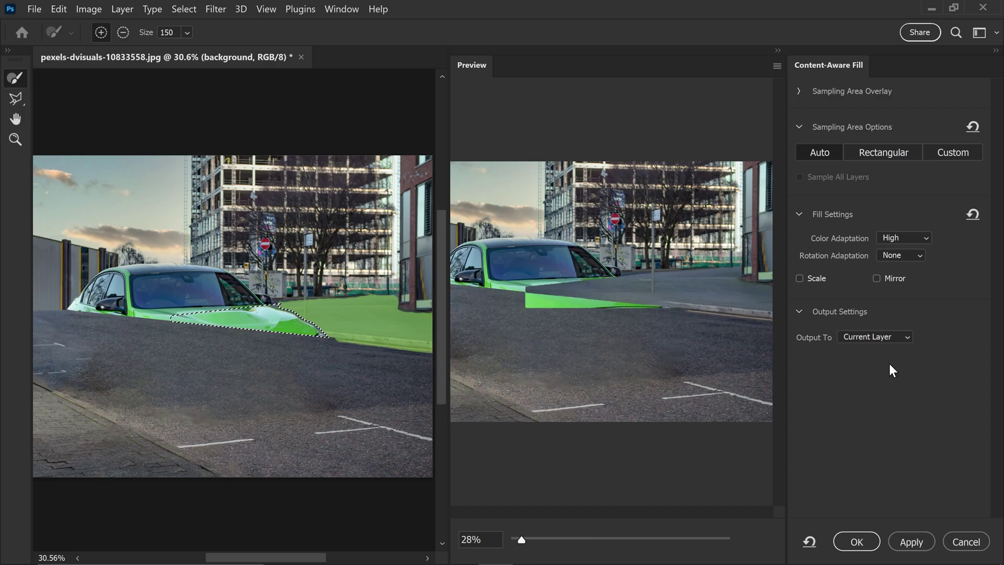
left_click(902, 540)
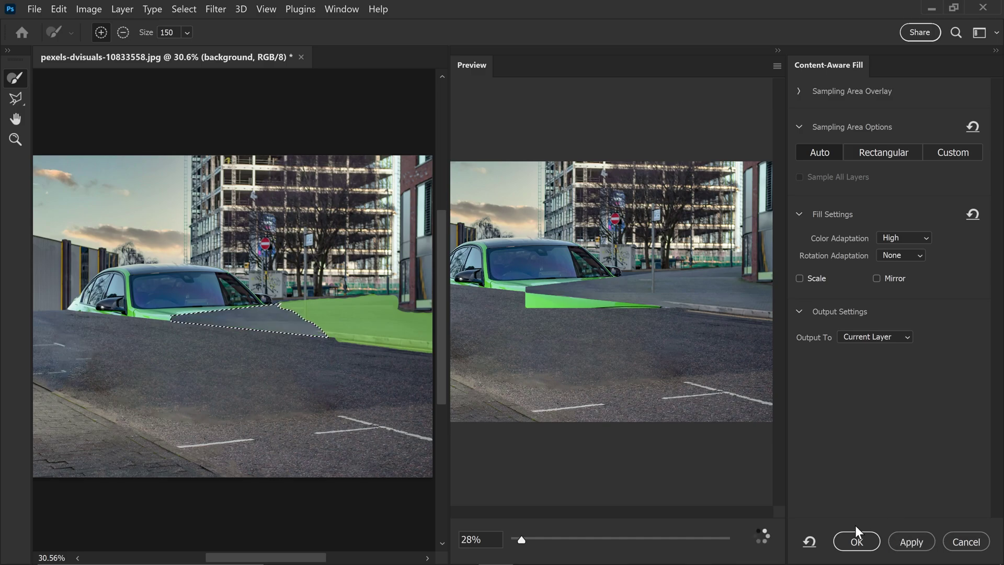
Step: Outline the remaining upper half of the car, from roof to hood edge, with a new Polygonal Lasso selection
left_click_drag(289, 338, 427, 367)
left_click_drag(324, 337, 245, 324)
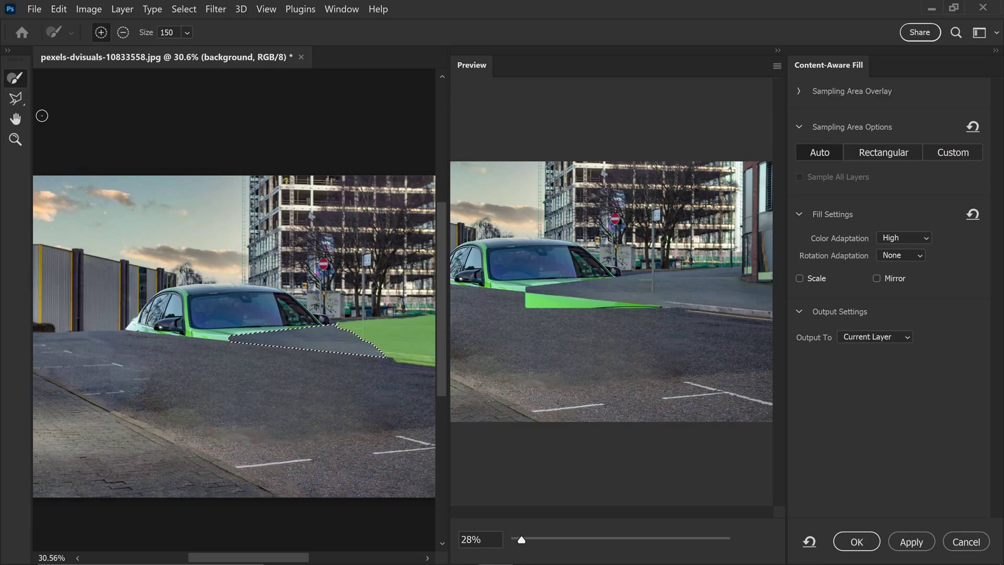
left_click(17, 99)
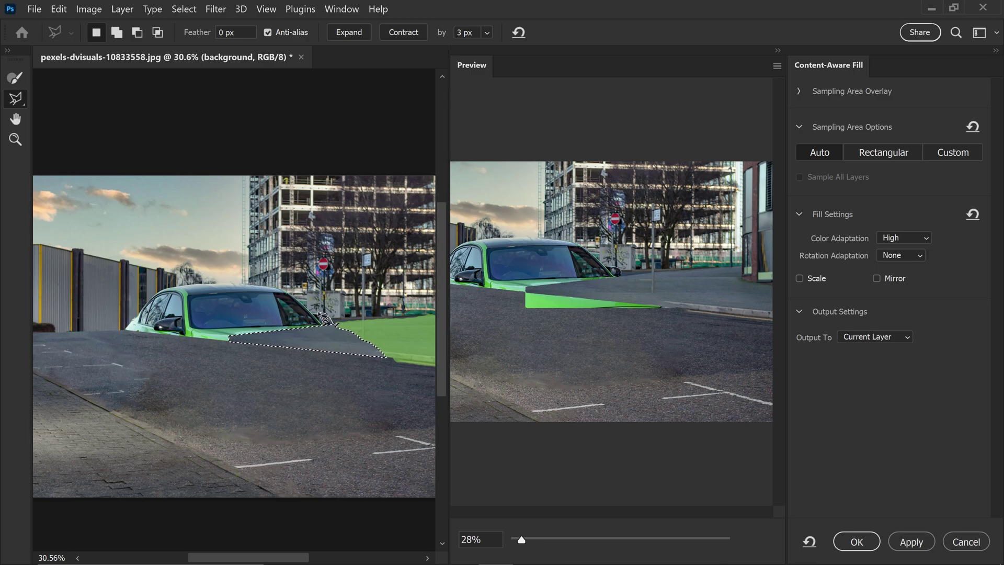
mouse_move(286, 291)
left_mouse_down()
mouse_move(202, 284)
mouse_move(159, 295)
mouse_move(126, 329)
mouse_move(199, 343)
left_mouse_up()
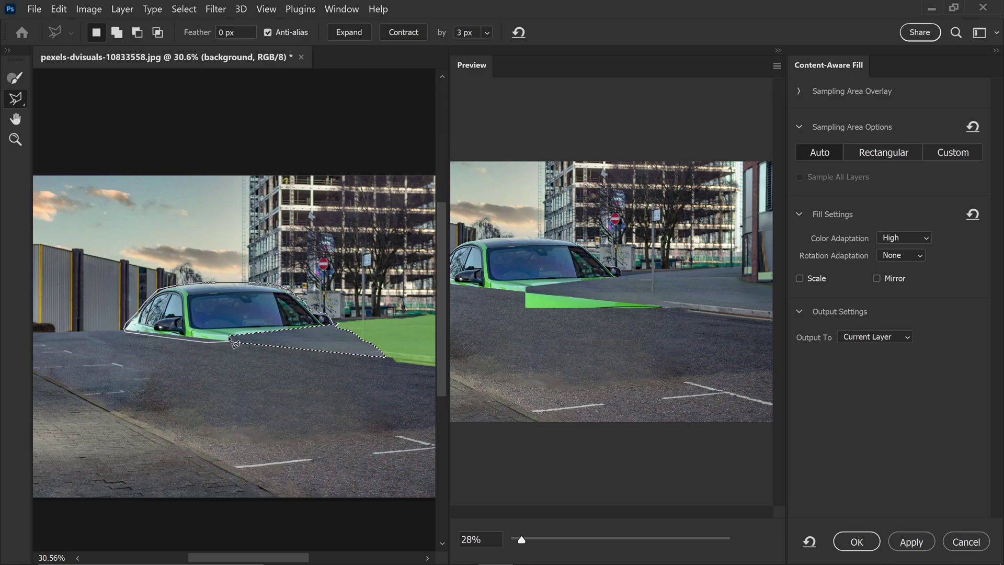
left_click_drag(339, 330, 339, 332)
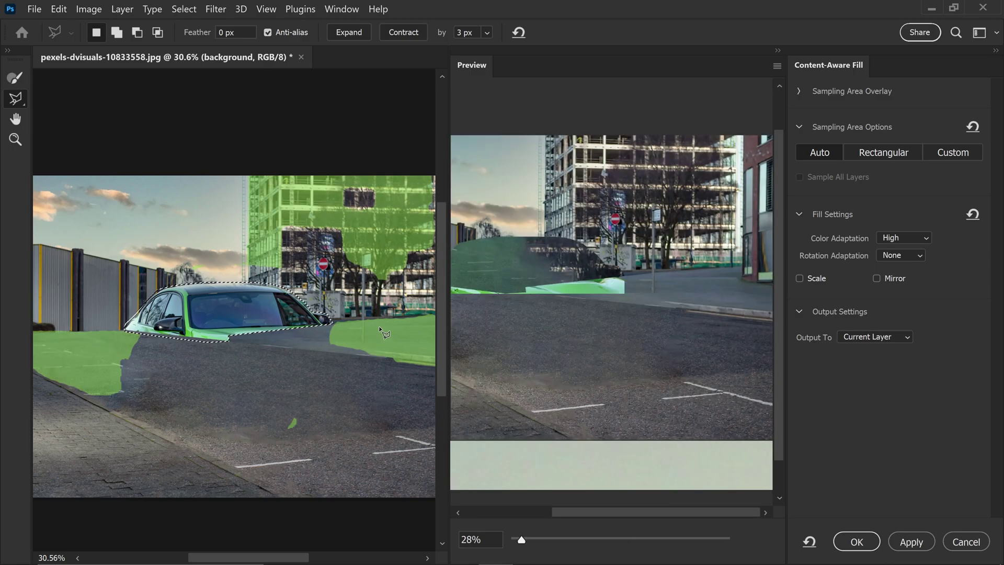
Step: With a 600 px sampling brush, exclude the streets and most of the building from sampling, and add the corrugated wall and the sky
scroll(255, 358, "down", 3)
left_click_drag(256, 358, 273, 357)
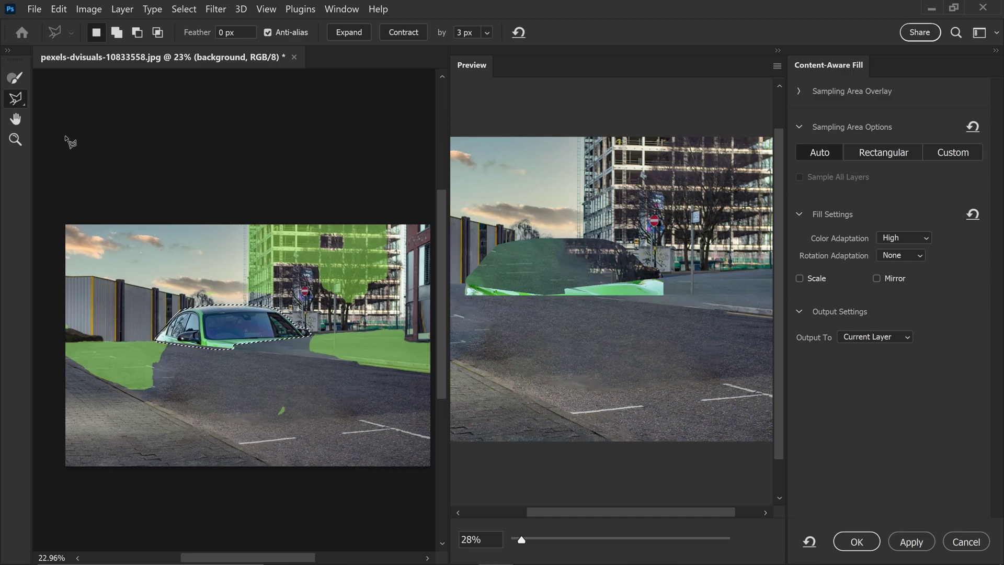
left_click(15, 78)
left_click_drag(263, 274, 239, 267)
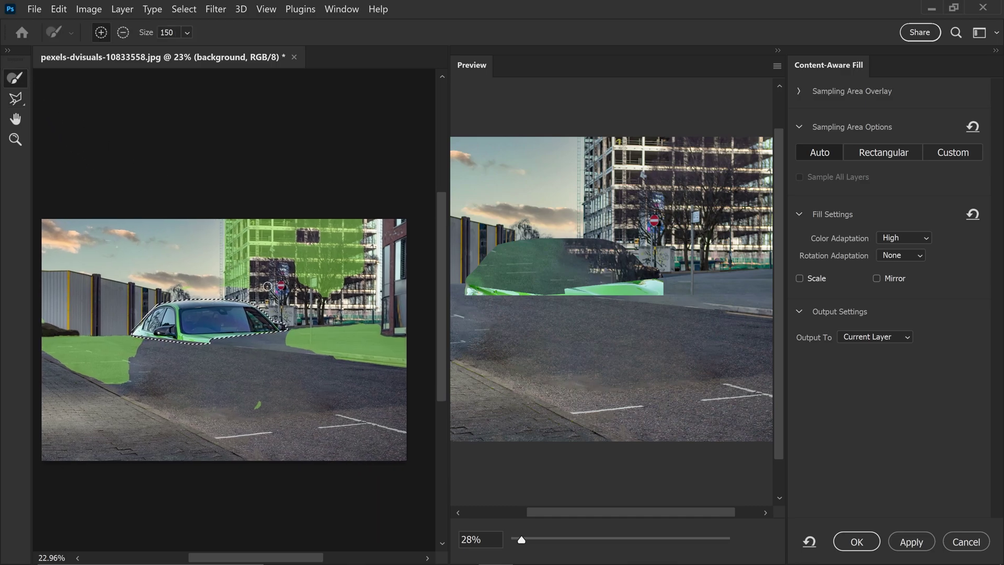
key("bracketright")
key("bracketright")
key("bracketright")
key("bracketright")
key("bracketright")
key("bracketright")
key("bracketright")
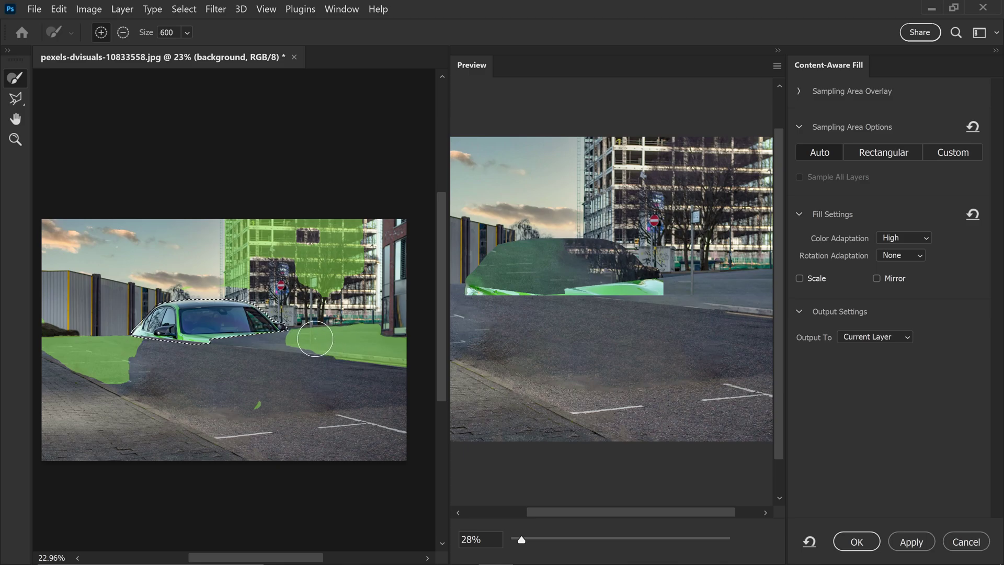
mouse_move(314, 340)
left_mouse_down("alt")
mouse_move(293, 334)
mouse_move(396, 337)
mouse_move(378, 363)
mouse_move(341, 357)
mouse_move(244, 414)
left_mouse_up("alt")
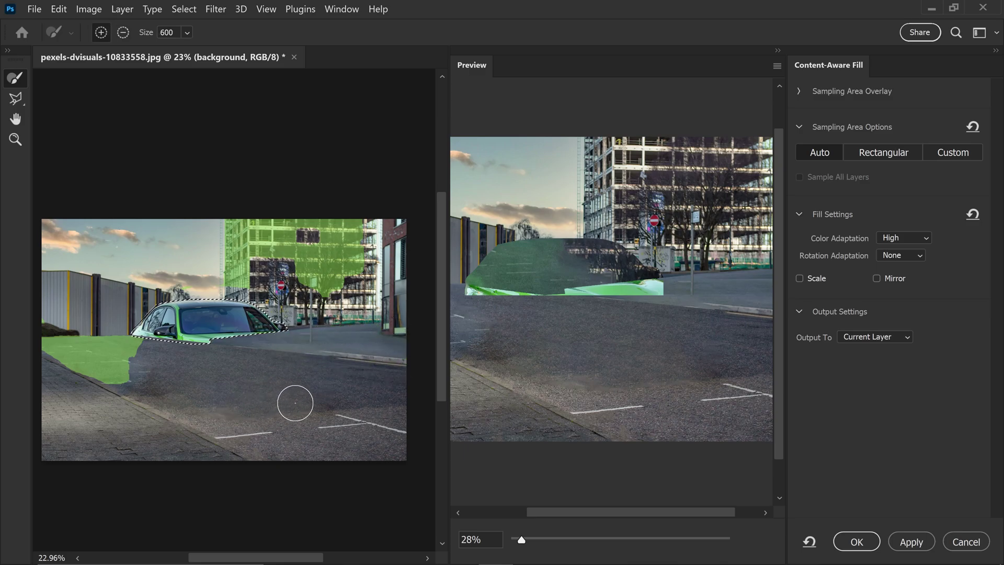
mouse_move(327, 297)
left_mouse_down()
mouse_move(332, 219)
mouse_move(359, 258)
mouse_move(303, 280)
mouse_move(304, 206)
mouse_move(292, 274)
mouse_move(293, 211)
left_mouse_up()
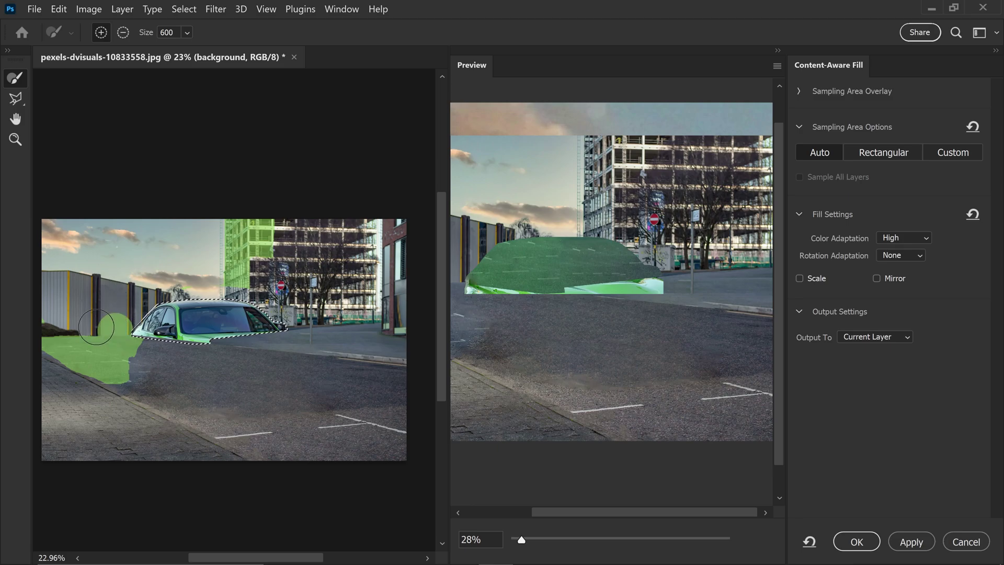
mouse_move(96, 327)
left_mouse_down()
mouse_move(58, 323)
mouse_move(82, 319)
mouse_move(54, 307)
mouse_move(73, 293)
mouse_move(45, 280)
mouse_move(136, 294)
left_mouse_up()
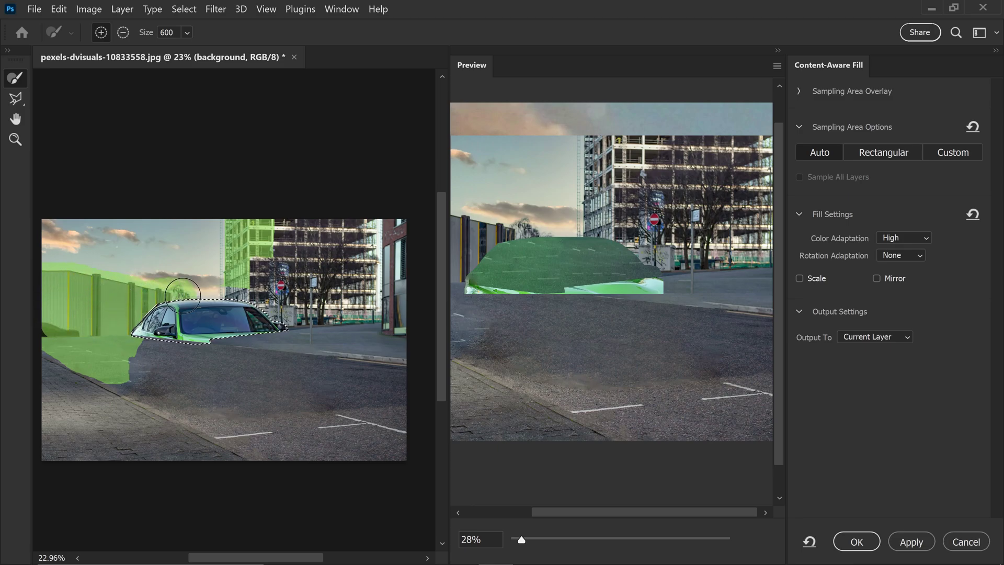
mouse_move(186, 260)
left_mouse_down()
mouse_move(191, 214)
mouse_move(209, 280)
mouse_move(216, 204)
mouse_move(219, 226)
left_mouse_up()
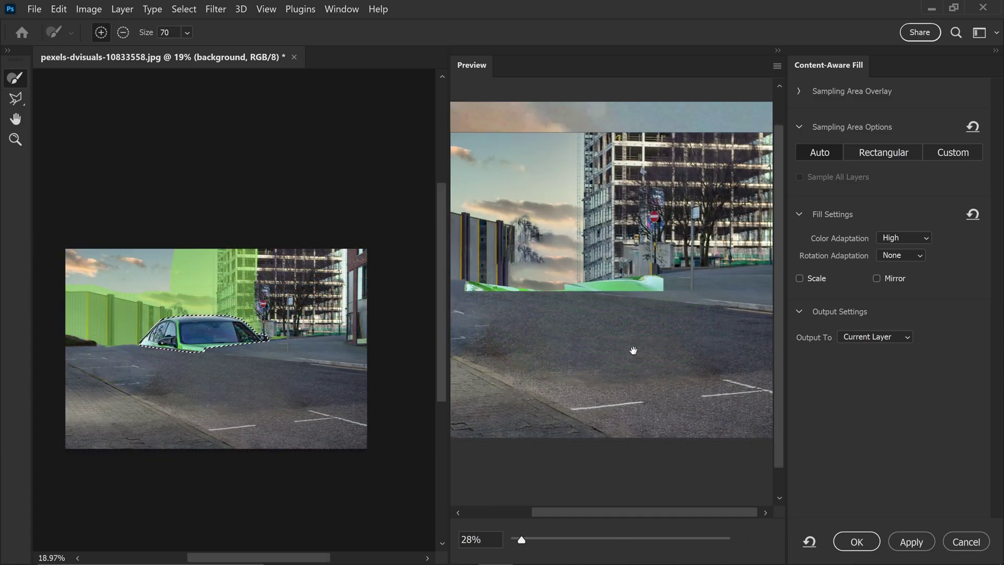
Step: Apply the fill to the selected upper half of the car, finish Content-Aware Fill, and deselect
left_click(905, 536)
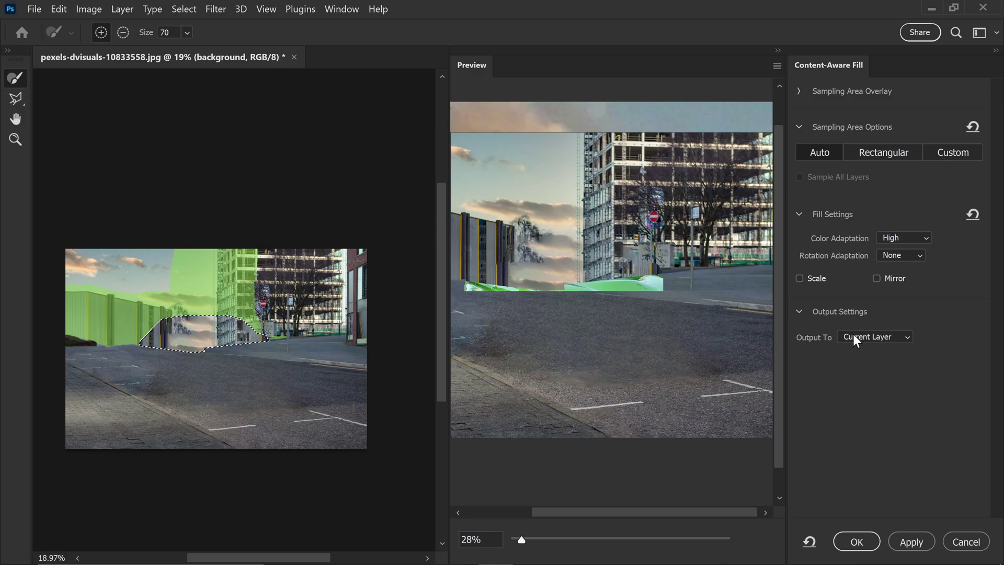
left_click(848, 534)
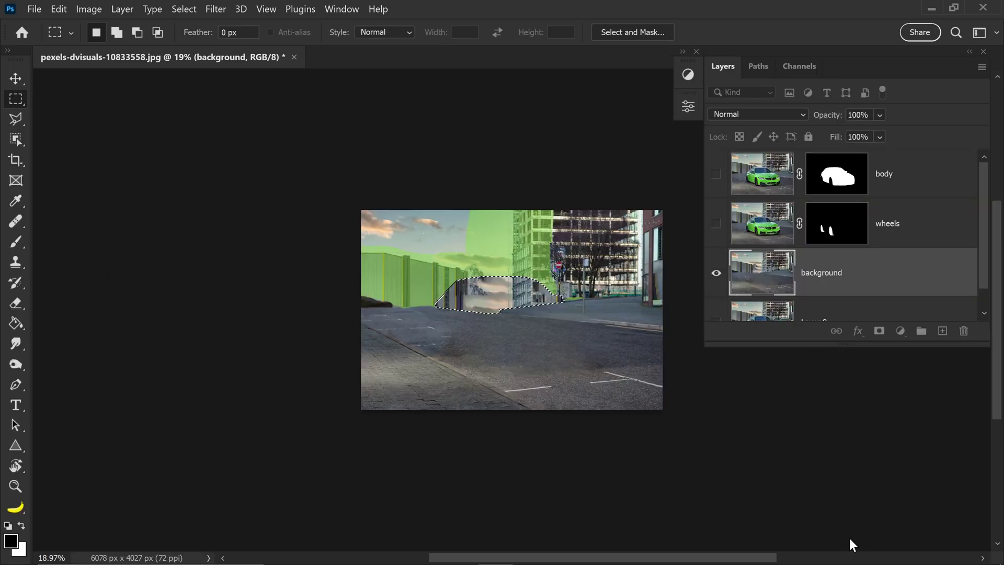
key("ctrl+d")
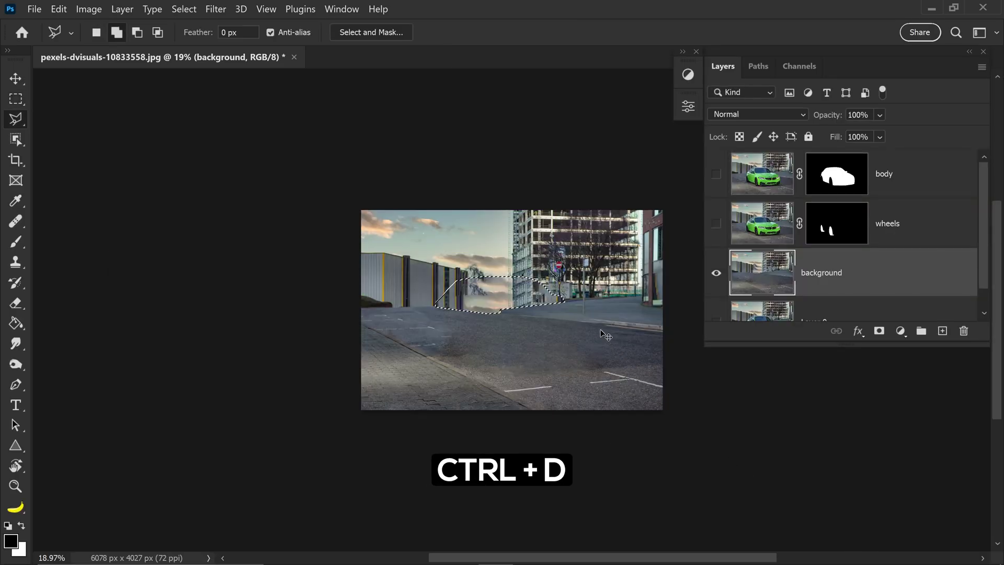
Step: Rebuild the damaged end of the corrugated wall by cloning its dark columns and yellow strips down to the road with the Clone Stamp
scroll(621, 326, "up", 3)
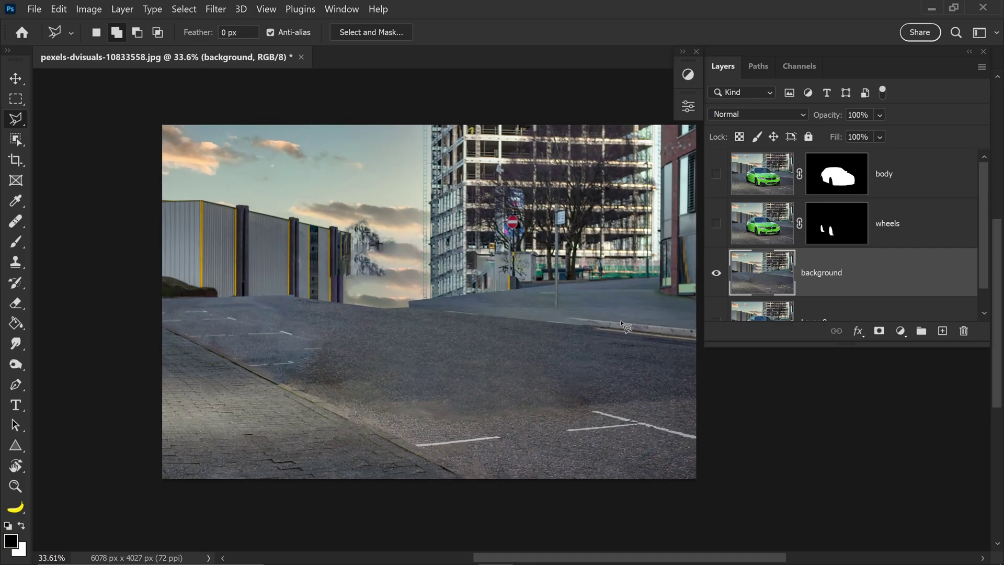
scroll(602, 329, "up", 1)
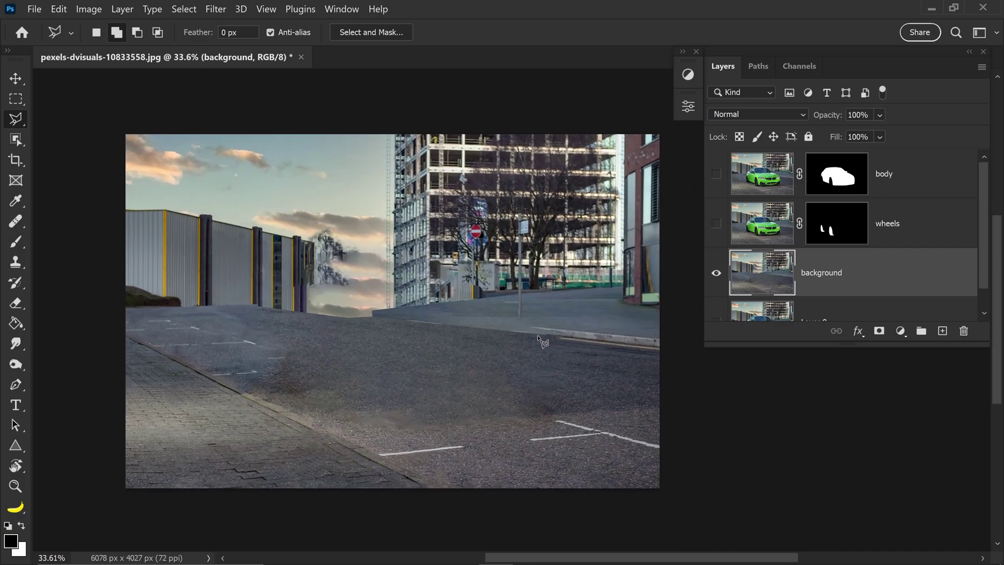
scroll(450, 318, "up", 3)
left_click_drag(211, 265, 368, 274)
scroll(265, 264, "up", 5)
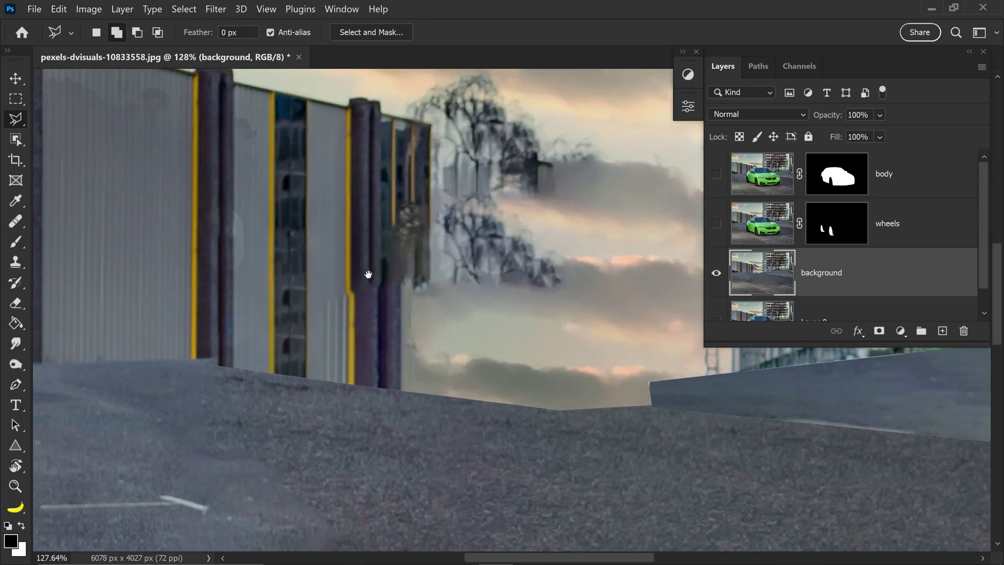
scroll(370, 280, "down", 2)
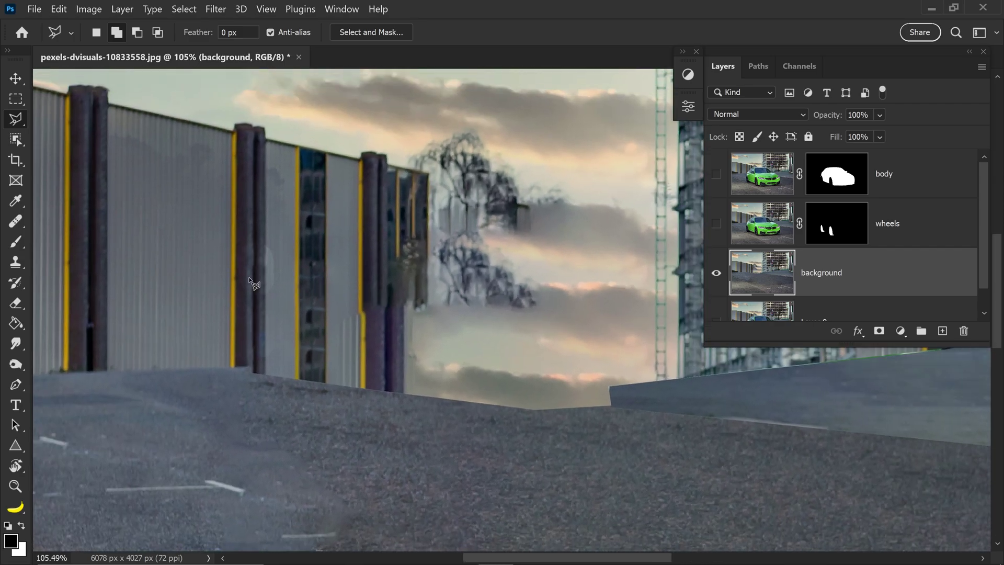
left_click(24, 270)
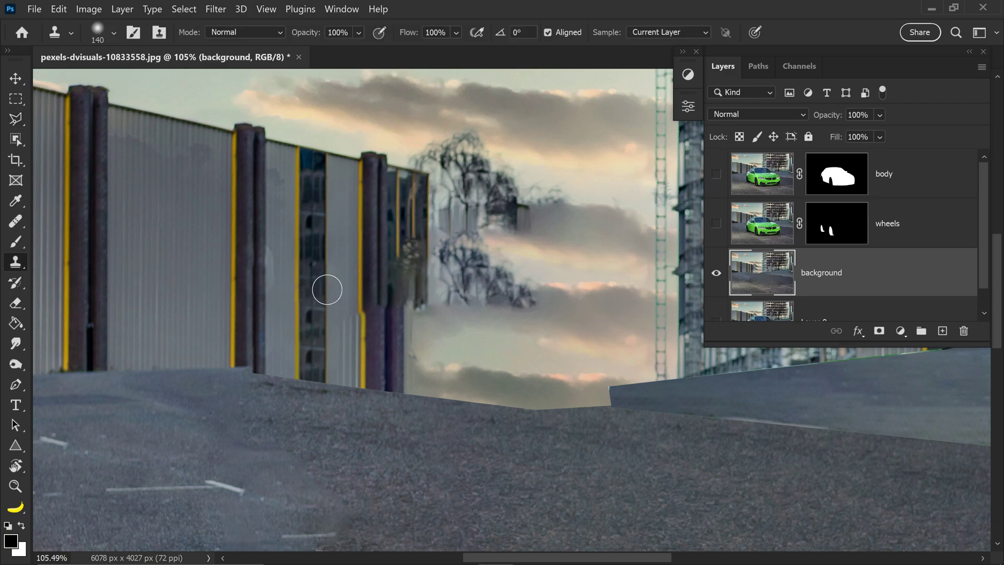
key("alt")
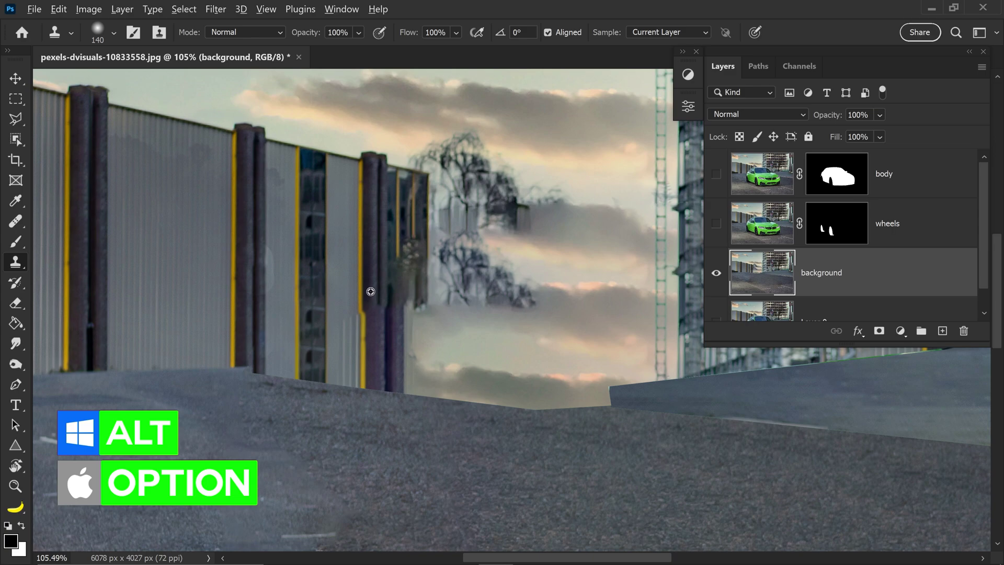
left_click(372, 270, "alt")
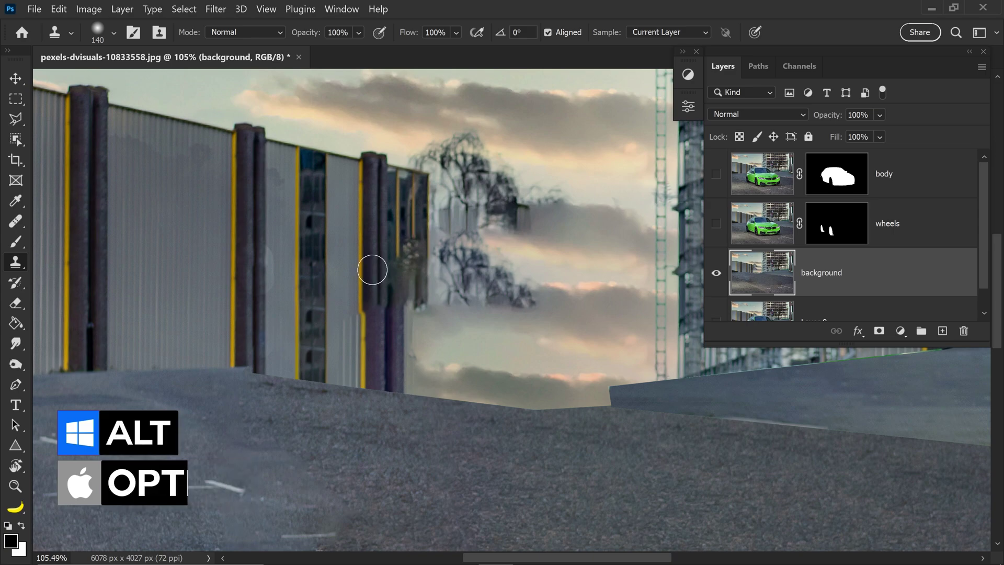
mouse_move(372, 308)
left_mouse_down()
mouse_move(369, 375)
mouse_move(384, 343)
mouse_move(368, 352)
mouse_move(370, 372)
mouse_move(381, 372)
left_mouse_up()
key("ctrl+z")
left_click(371, 289, "alt")
scroll(380, 372, "up", 1)
mouse_move(410, 325)
left_mouse_down()
mouse_move(414, 311)
mouse_move(415, 337)
mouse_move(412, 301)
mouse_move(417, 406)
left_mouse_up()
mouse_move(408, 233)
left_mouse_down()
mouse_move(426, 316)
mouse_move(424, 423)
left_mouse_up()
left_click(427, 246, "alt")
left_click(408, 226, "alt")
mouse_move(408, 288)
left_mouse_down()
mouse_move(406, 449)
mouse_move(343, 443)
left_mouse_up()
Step: Clone asphalt along the base of the rebuilt wall to blend it into the road
left_click(432, 458, "alt")
scroll(343, 444, "down", 3)
left_click_drag(490, 435, 413, 410)
Step: Clone plain sky over the repeated clouds and leftover fragments beside and below the bare tree
scroll(412, 410, "up", 1)
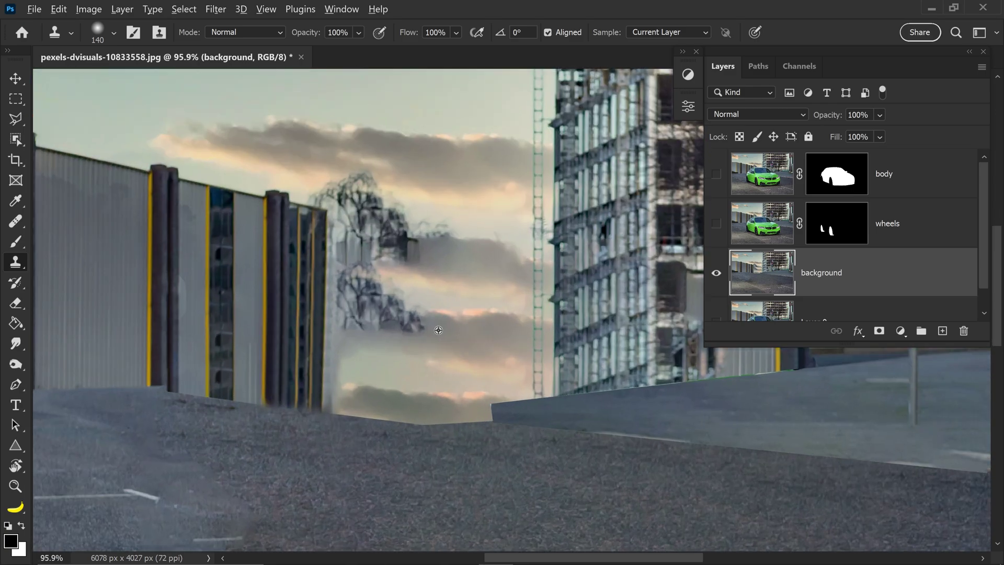
left_click(429, 298, "alt")
mouse_move(443, 318)
left_mouse_down()
mouse_move(518, 329)
mouse_move(520, 318)
mouse_move(453, 350)
mouse_move(510, 356)
mouse_move(420, 377)
mouse_move(372, 371)
mouse_move(424, 371)
mouse_move(471, 388)
mouse_move(379, 385)
mouse_move(347, 401)
mouse_move(413, 409)
mouse_move(480, 394)
mouse_move(351, 341)
mouse_move(430, 344)
left_mouse_up()
mouse_move(411, 285)
left_mouse_down()
mouse_move(390, 266)
mouse_move(435, 248)
left_mouse_up()
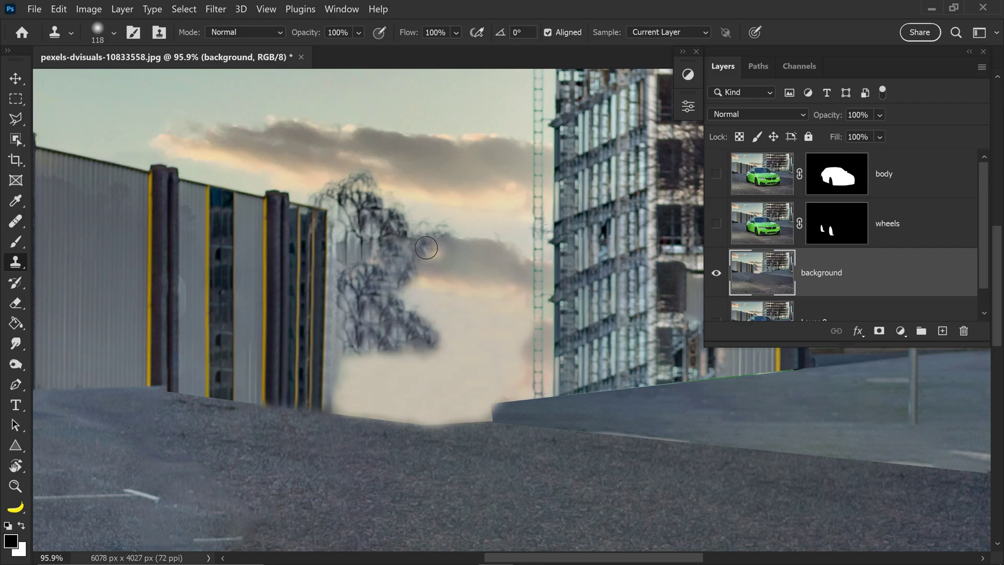
Step: Clone away the car remnants around the graffiti-covered cabinet and the pavement edge at its base
scroll(562, 298, "down", 9)
mouse_move(556, 366)
left_mouse_down()
mouse_move(412, 383)
mouse_move(269, 364)
left_mouse_up()
scroll(343, 326, "up", 7)
scroll(394, 300, "up", 5)
left_click(471, 311, "alt")
mouse_move(434, 312)
left_mouse_down()
mouse_move(413, 318)
mouse_move(426, 302)
mouse_move(395, 299)
mouse_move(411, 286)
mouse_move(428, 299)
mouse_move(412, 310)
mouse_move(340, 320)
left_mouse_up()
left_click(413, 265, "alt")
left_click(407, 313, "alt")
left_click(346, 256, "alt")
mouse_move(348, 285)
left_mouse_down()
mouse_move(384, 282)
mouse_move(398, 307)
mouse_move(423, 301)
mouse_move(337, 311)
left_mouse_up()
left_click(399, 260, "alt")
left_click(448, 300, "alt")
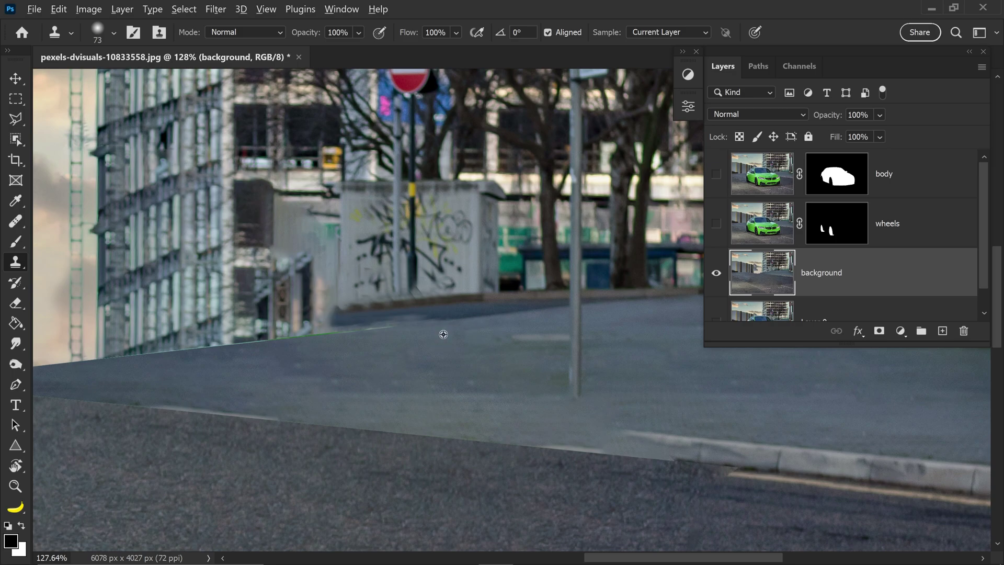
Step: Enlarge the Clone Stamp brush to 250 px and extend the kerb along the far edge of the road up to the sky gap
scroll(443, 334, "down", 11)
key("]")
key("]")
key("]")
key("]")
key("]")
key("]")
key("]")
key("]")
left_click_drag(426, 342, 157, 316)
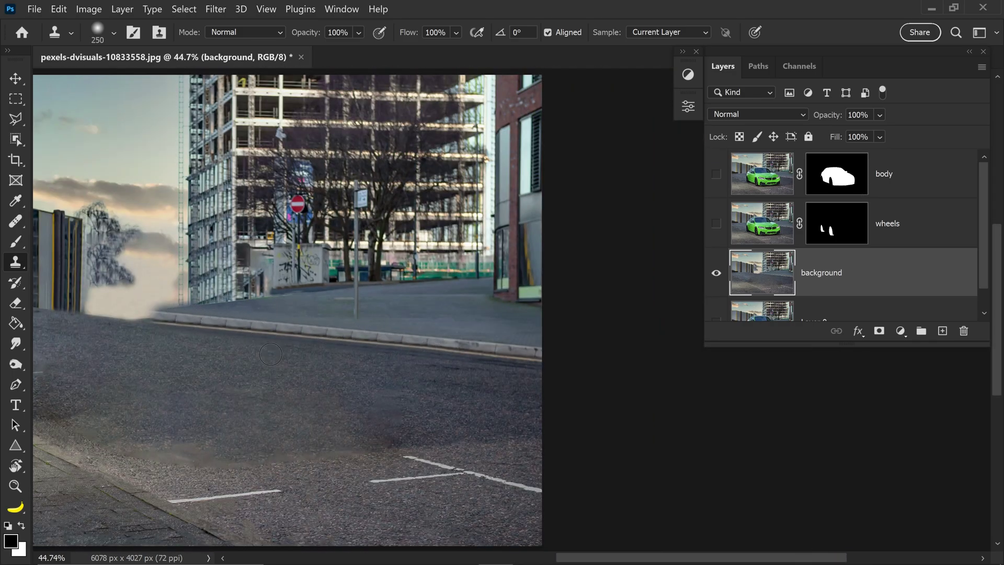
Step: Show the wheels and body layers over the cleaned background
scroll(427, 414, "down", 2)
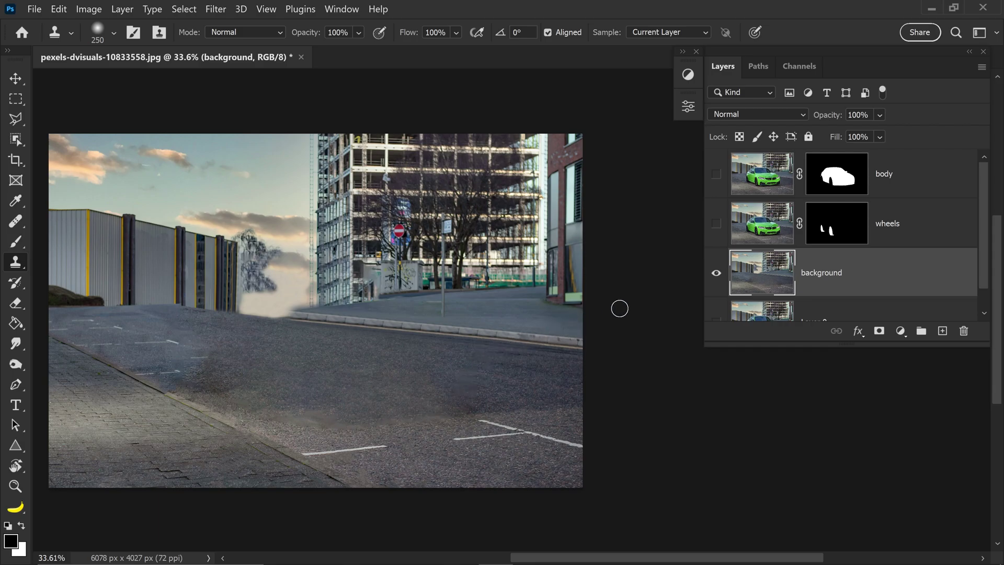
left_click(717, 224)
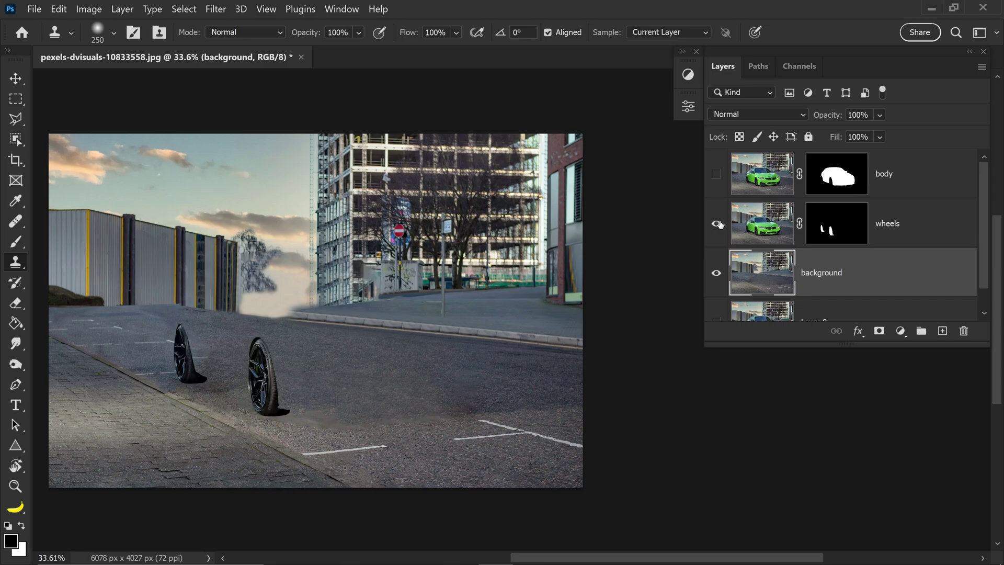
left_click(717, 175)
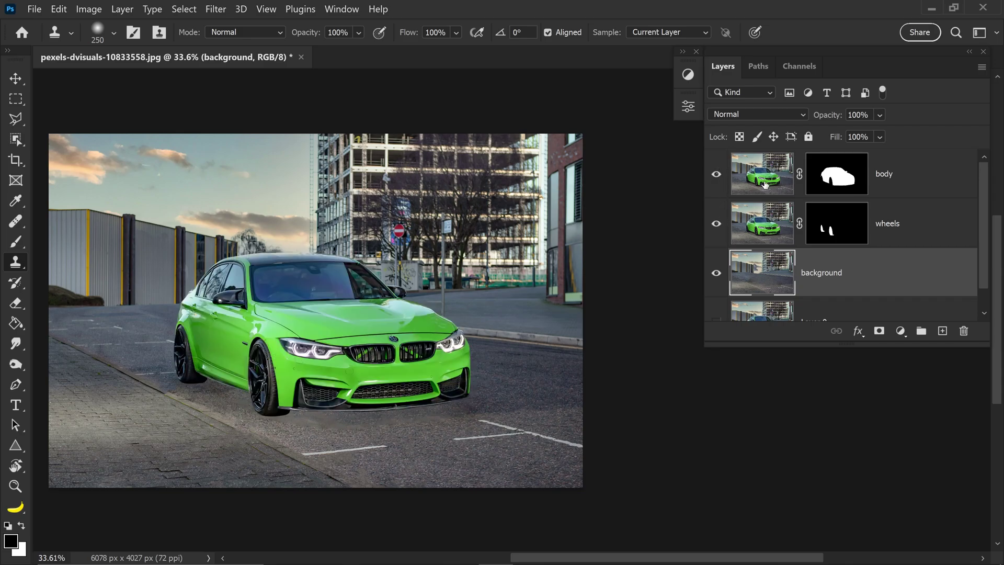
Step: Start a Path Blur on the background layer with Basic Blur and set its speed to 0%
left_click(16, 79)
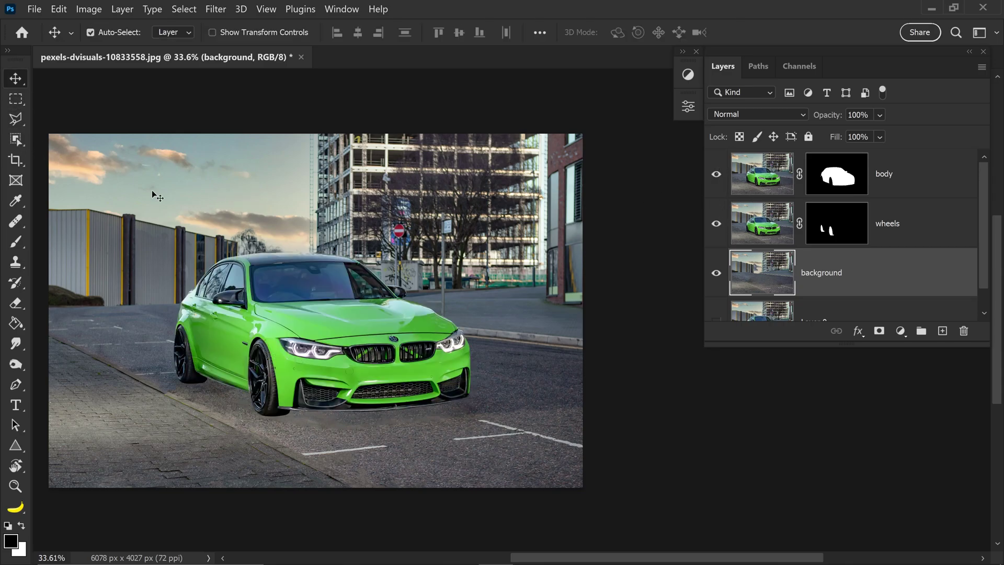
scroll(372, 309, "up", 1)
left_click_drag(388, 344, 438, 336)
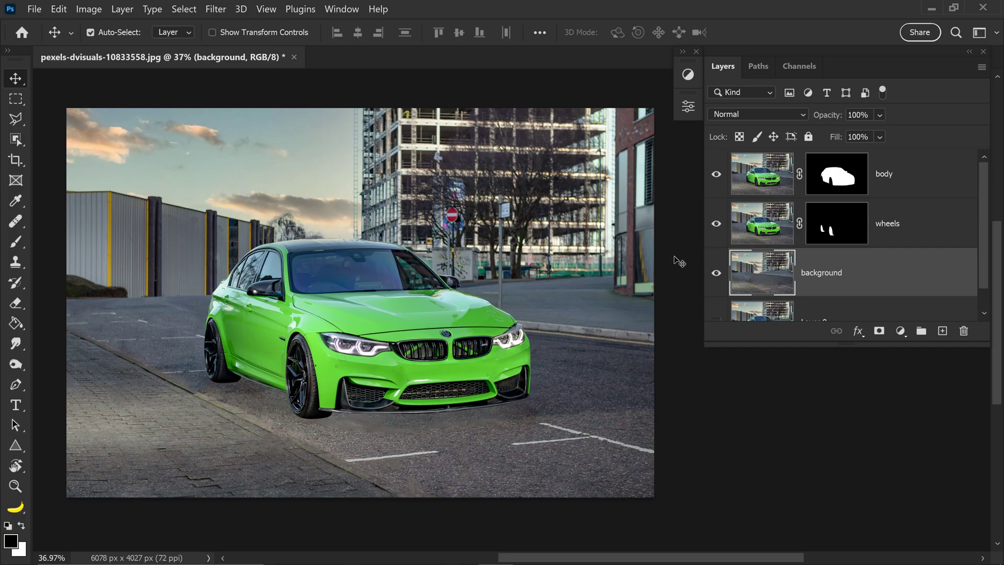
left_click(224, 13)
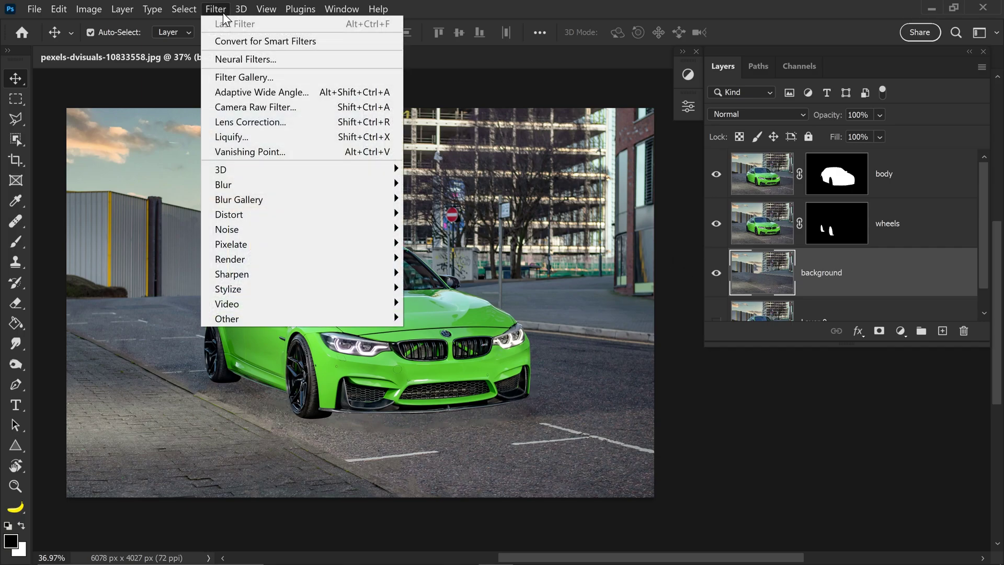
mouse_move(238, 201)
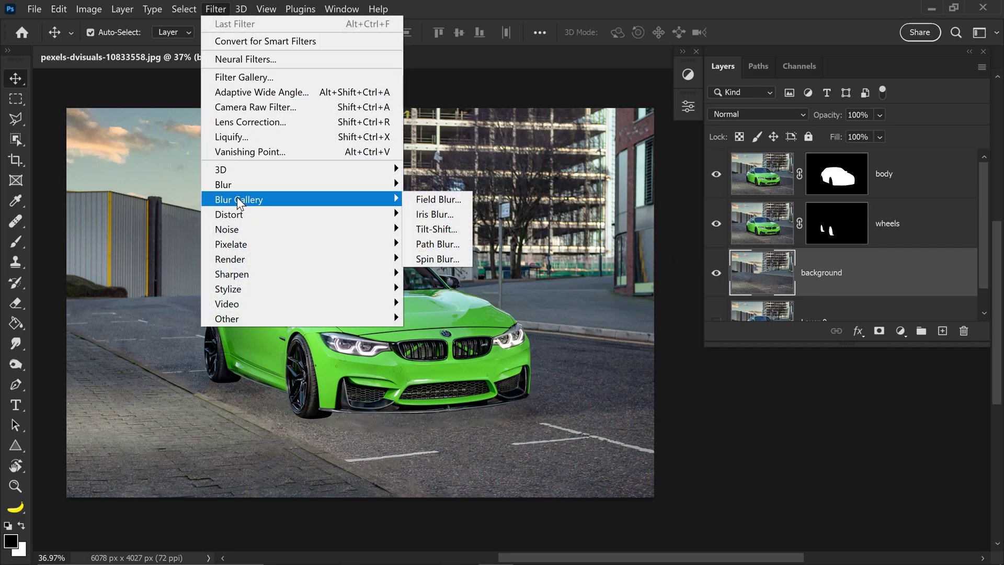
left_click(444, 243)
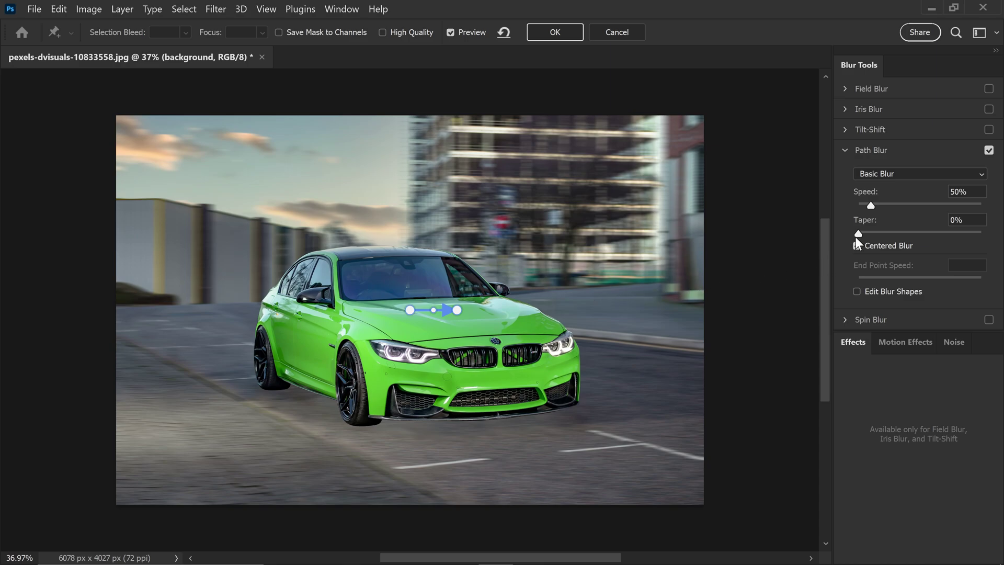
left_click_drag(871, 205, 851, 205)
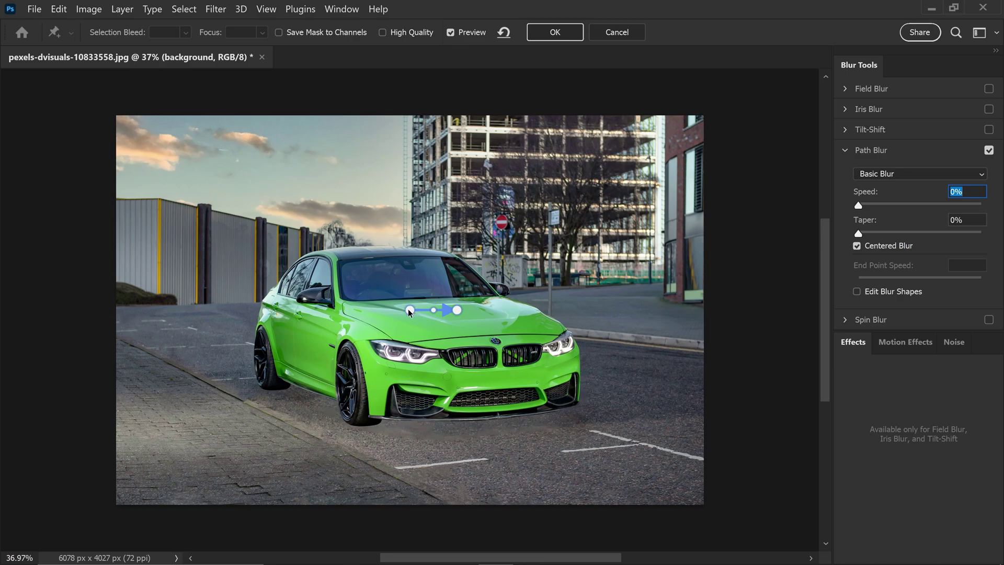
Step: Stretch the default blur path from beyond the photo's left edge to the far kerb, and add a second path down to the photo's bottom edge
left_click_drag(410, 311, 87, 257)
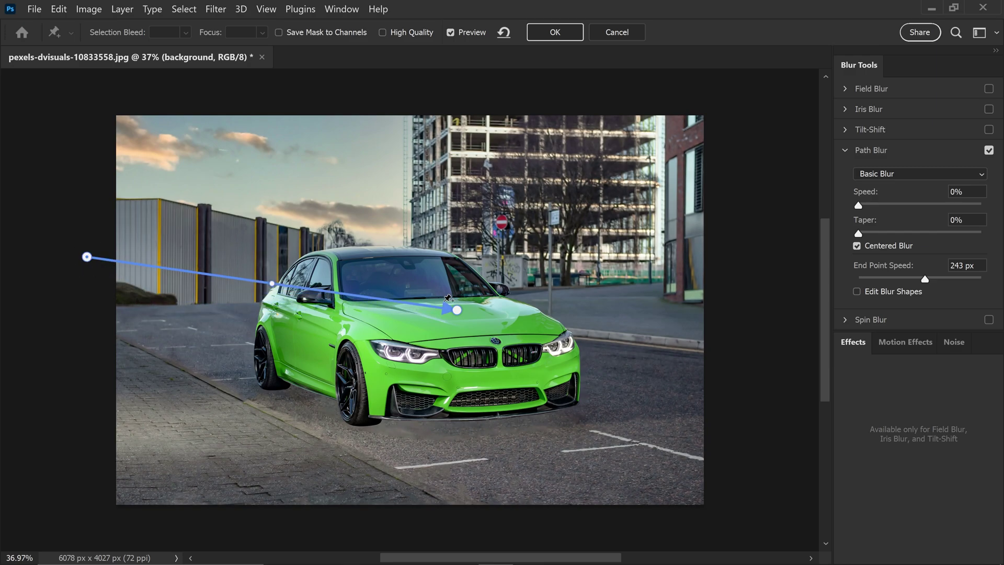
left_click_drag(457, 310, 687, 350)
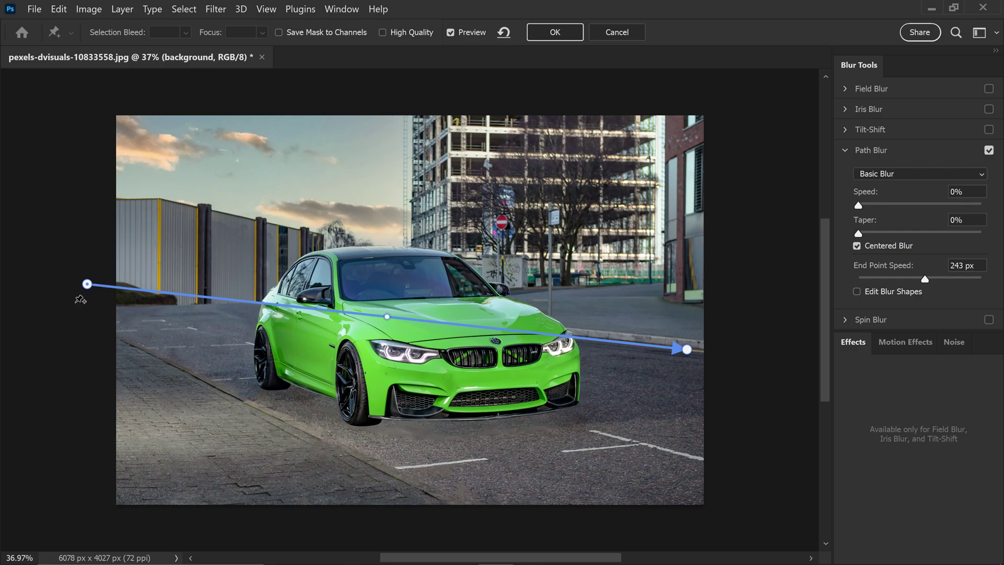
double_click(451, 504)
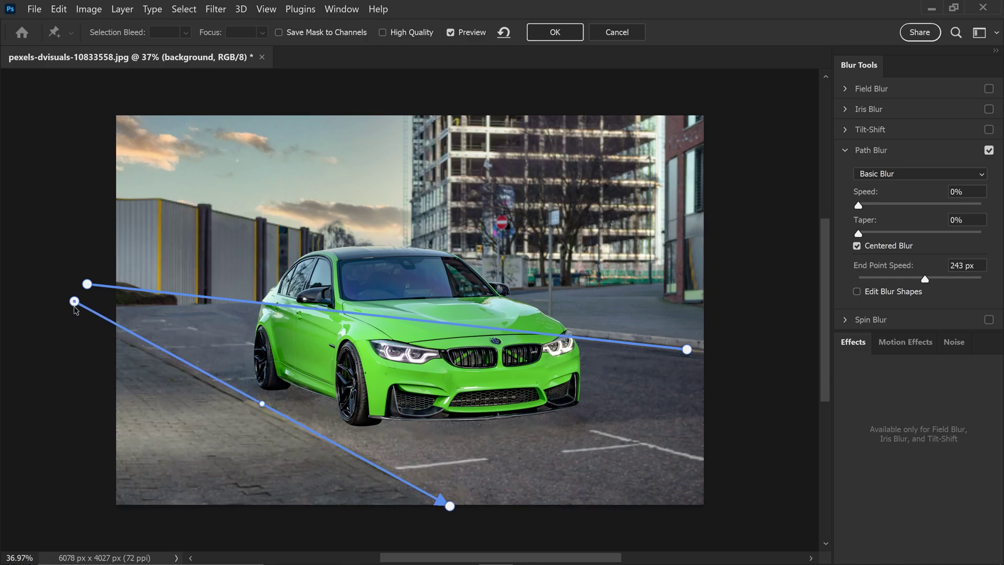
left_click_drag(75, 302, 72, 314)
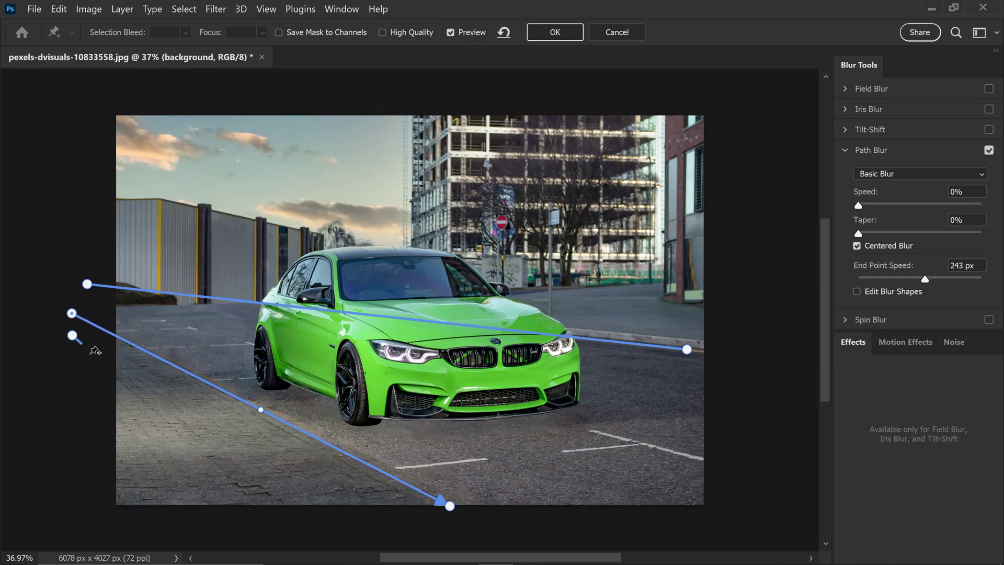
Step: Add two blur paths fanning steeply down across the brick pavement and one across the road to the white line at the lower right
double_click(274, 525)
left_click(84, 372)
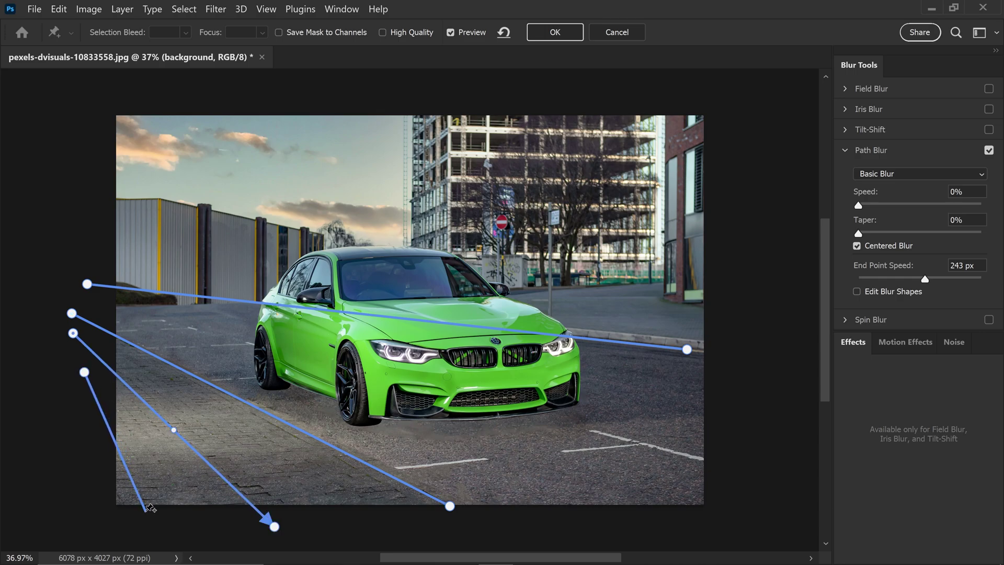
double_click(145, 510)
left_click(79, 293)
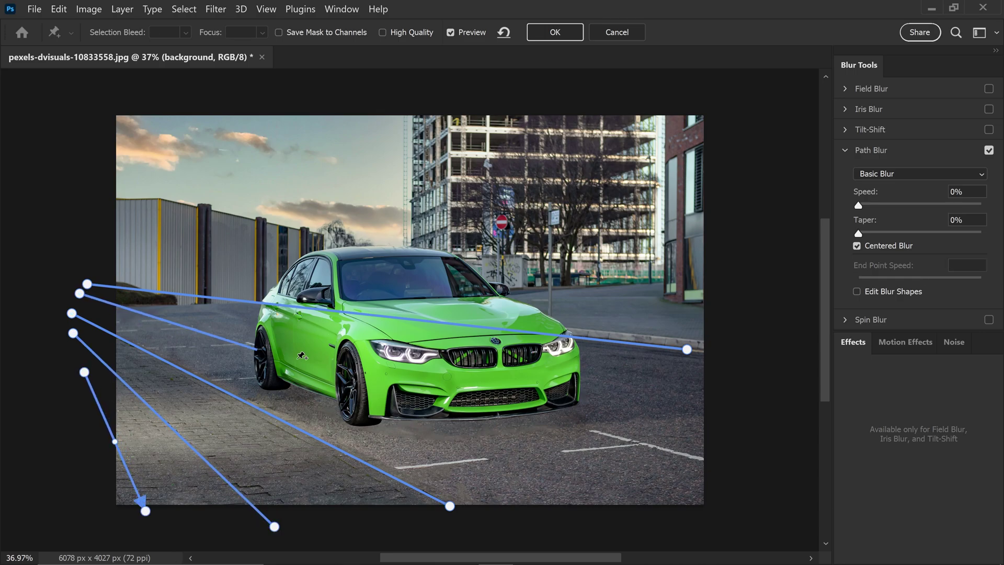
double_click(643, 443)
left_click_drag(80, 294, 75, 298)
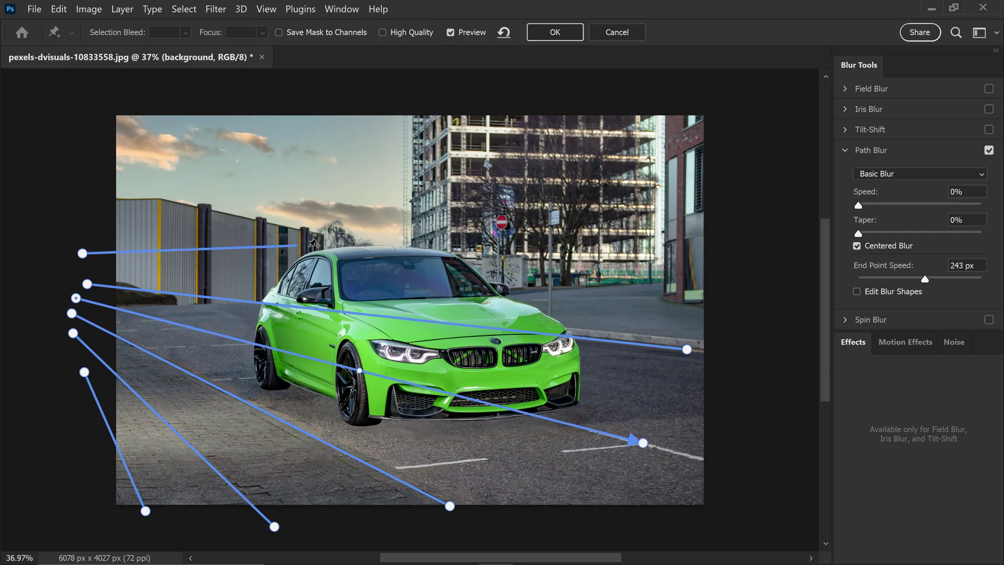
Step: Add blur paths fanning out above the kerb path: along the car's roofline, through the upper building, and up across the sky
double_click(651, 237)
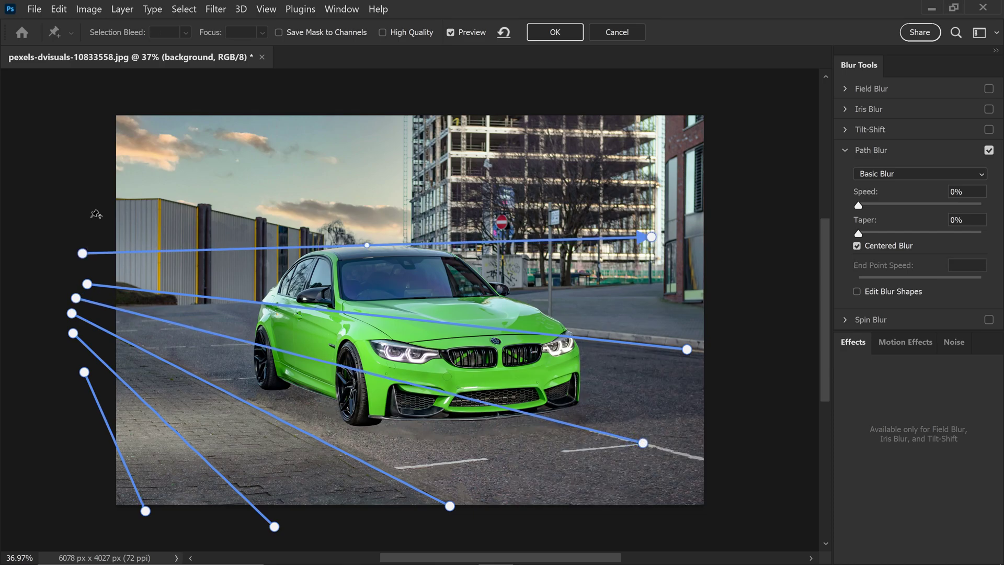
left_click(87, 219)
double_click(634, 178)
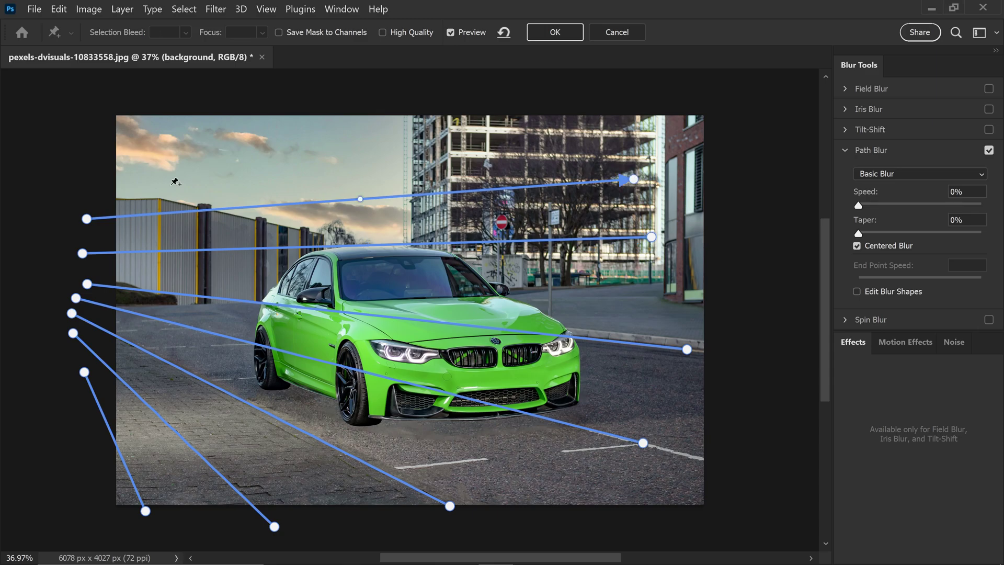
left_click(77, 182)
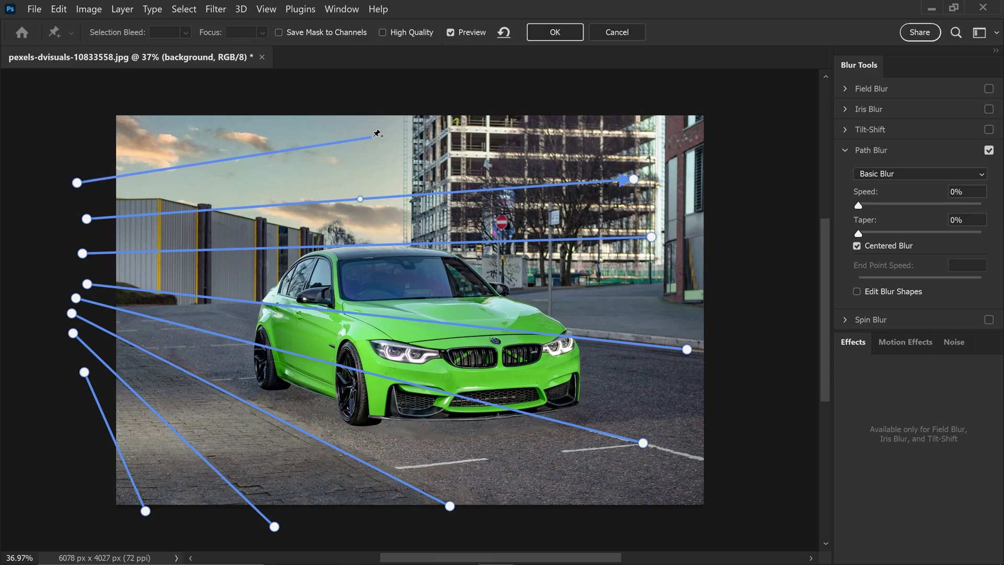
double_click(391, 135)
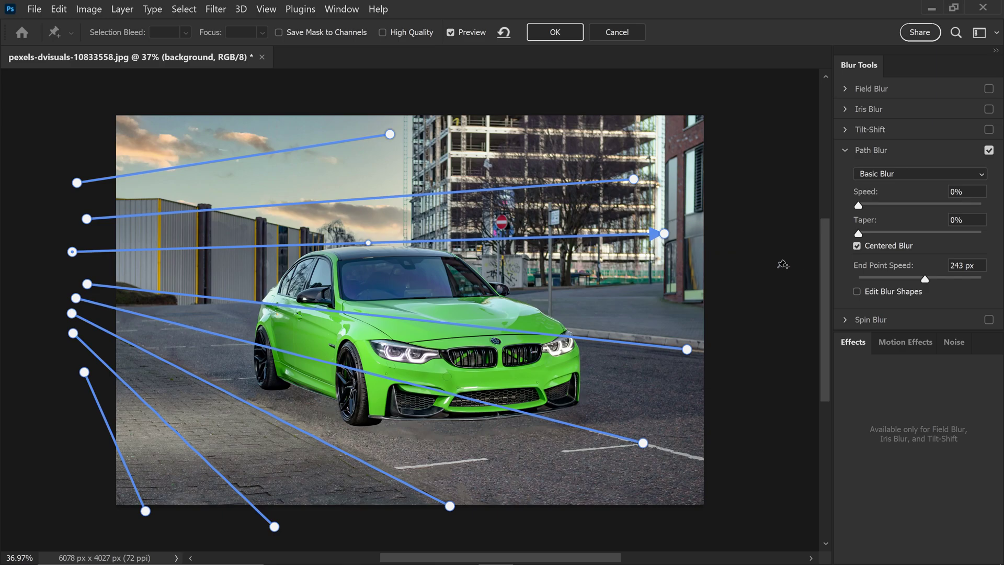
Step: Enable Edit Blur Shapes and set the end point speed to 50 px at the paths' starting points beyond the photo's left edge
left_click(856, 291)
type("50")
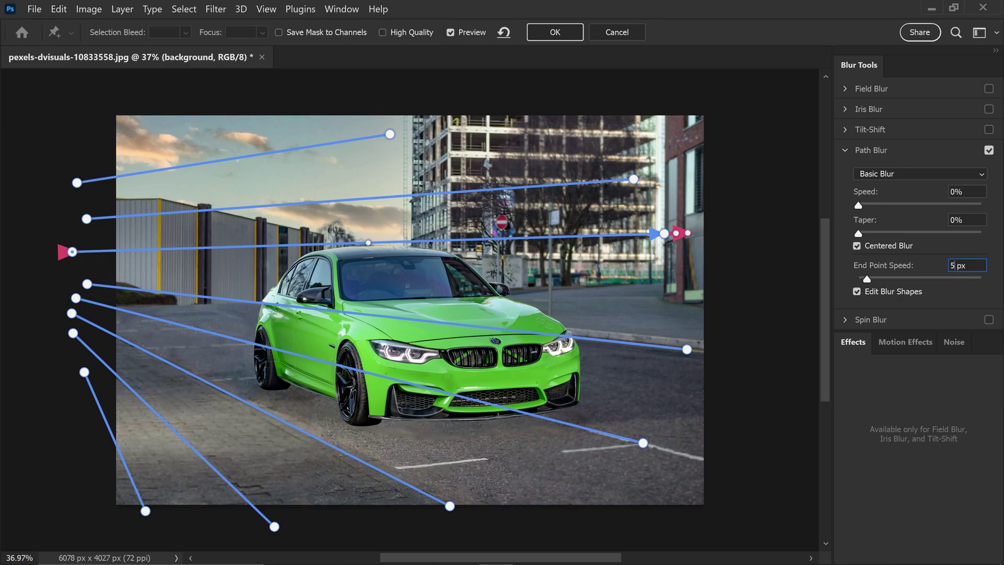
left_click(90, 219)
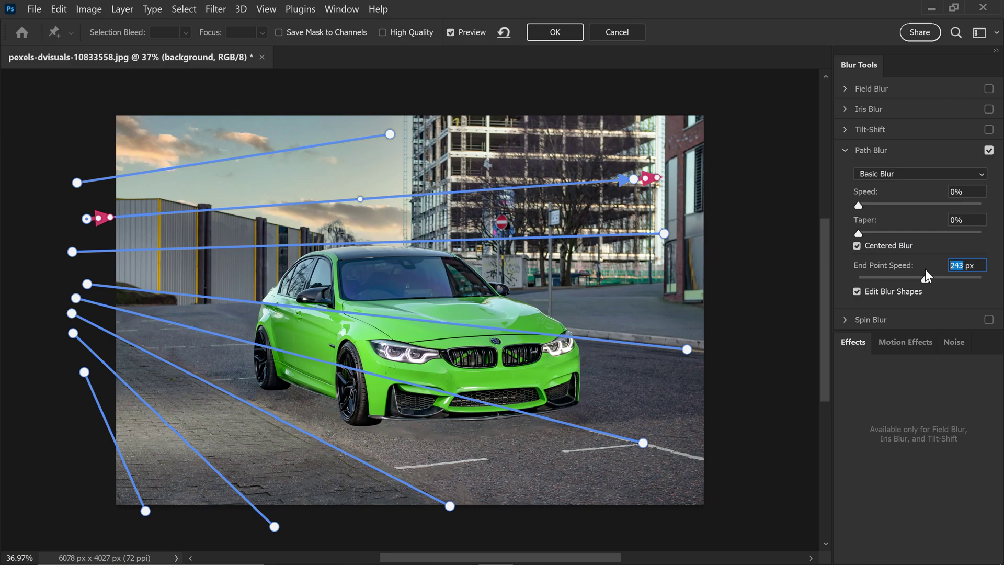
type("50")
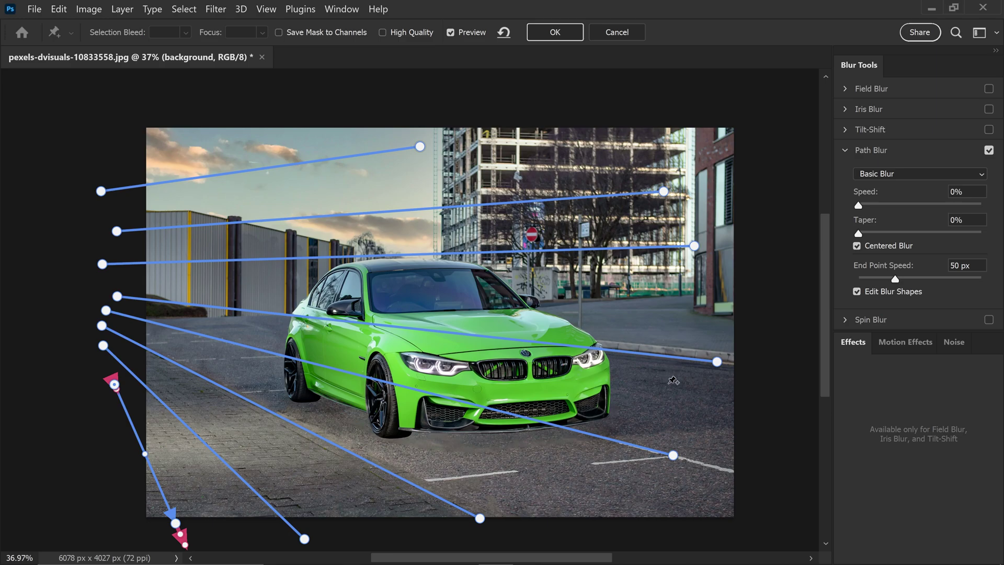
Step: Set the end point speed to 2000 px at the arrow ends of the four lowest road and pavement paths
left_click(674, 455)
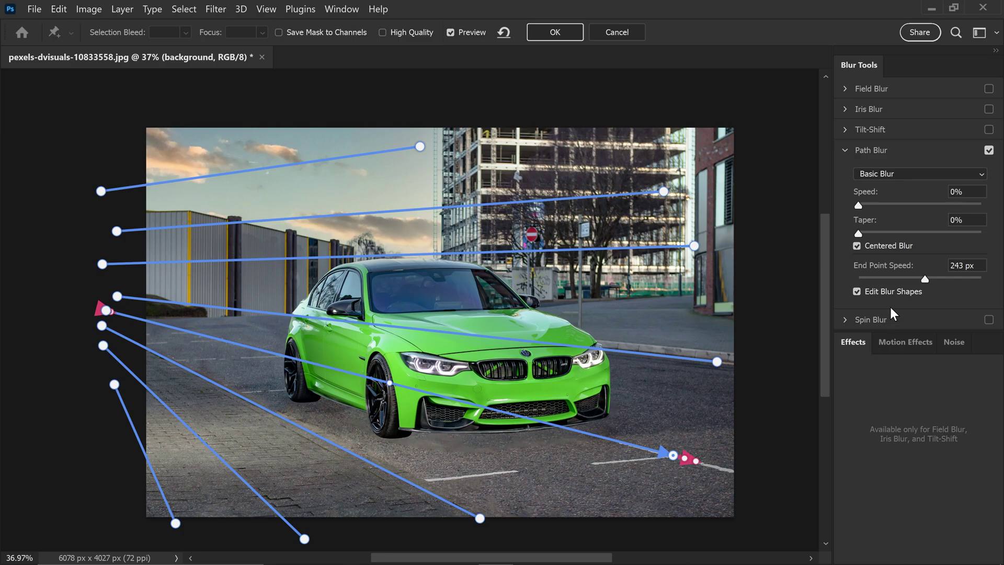
left_click_drag(925, 280, 982, 279)
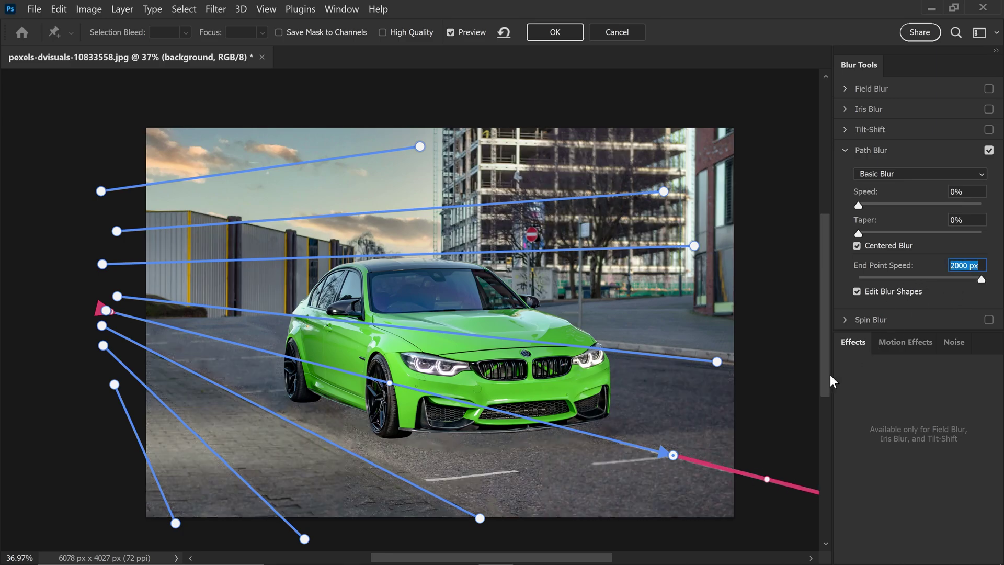
left_click(479, 518)
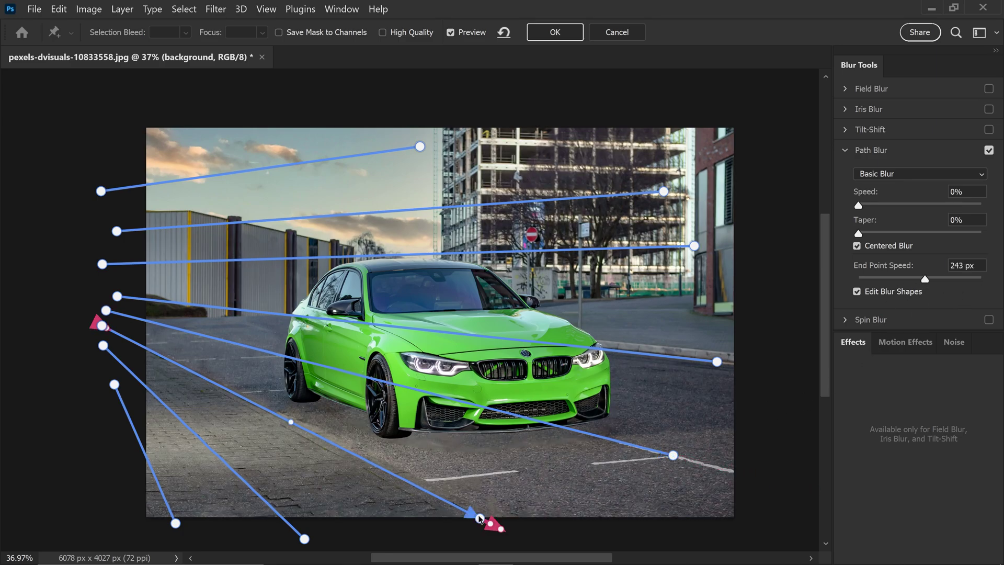
left_click_drag(925, 280, 979, 279)
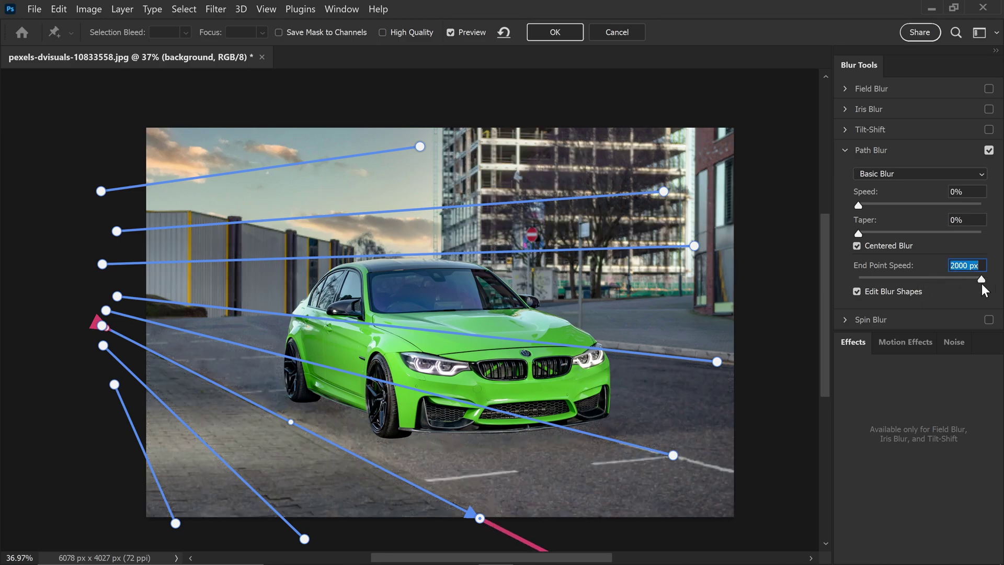
left_click(305, 539)
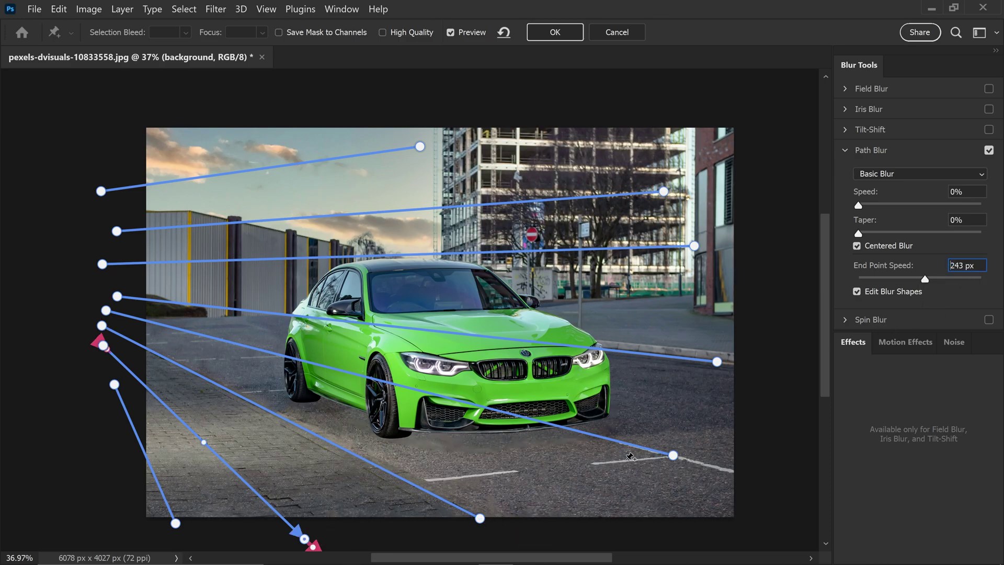
left_click_drag(926, 279, 995, 278)
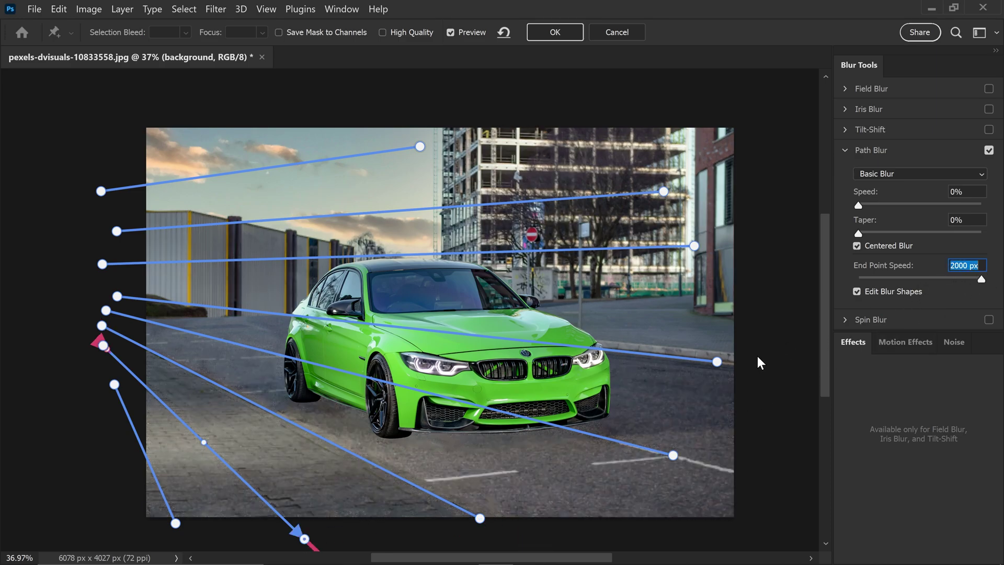
left_click(175, 523)
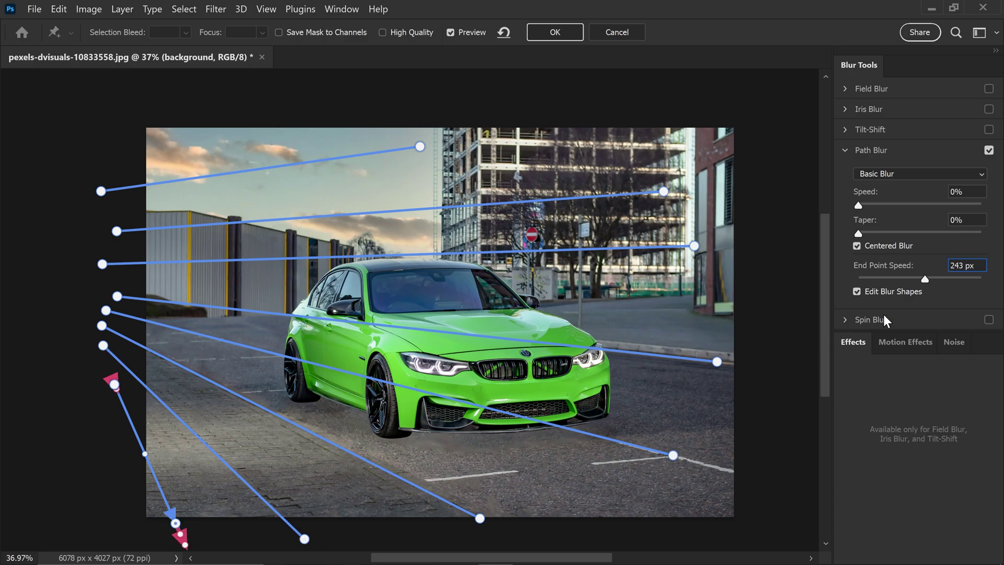
left_click_drag(925, 280, 998, 277)
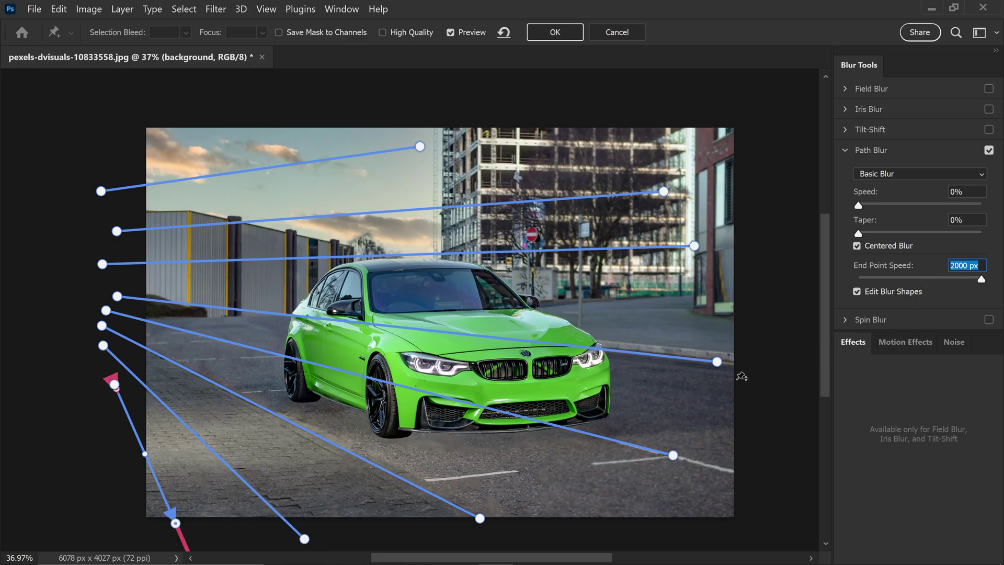
Step: Raise the kerb path's arrow-end speed, and set the roofline, upper building and sky paths' arrow ends to 512, 337 and 105 px
left_click(717, 361)
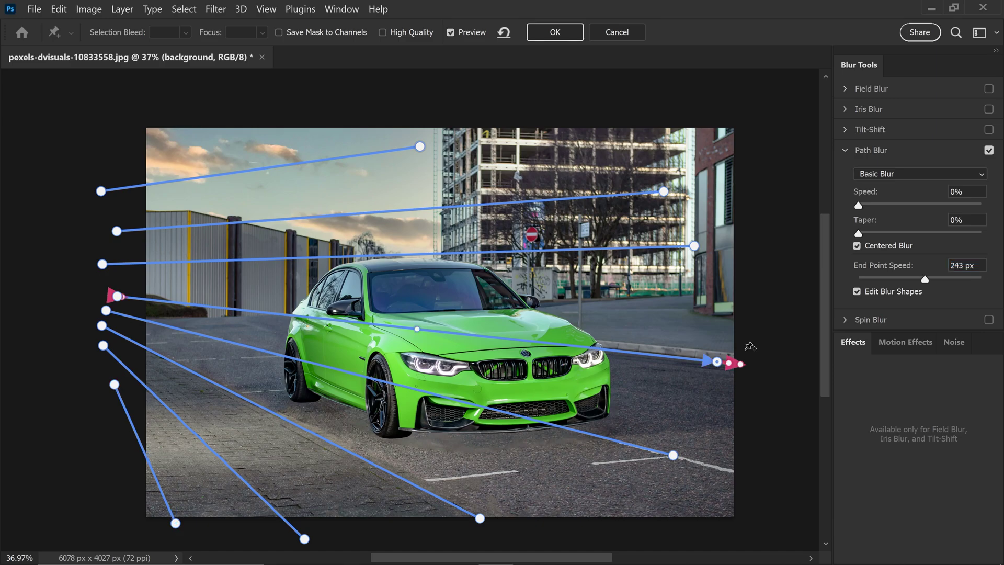
left_click_drag(927, 277, 949, 277)
left_click(694, 246)
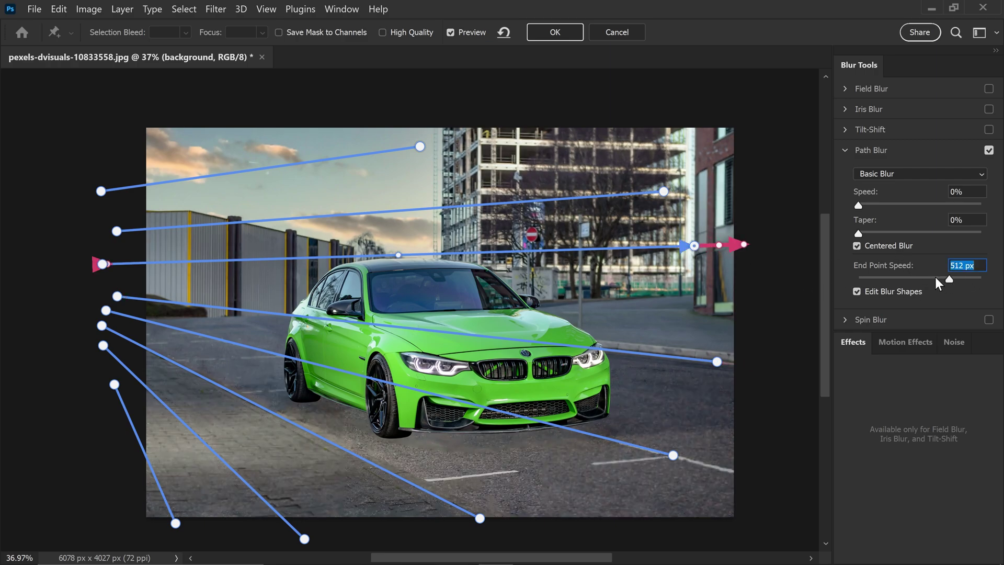
left_click(663, 192)
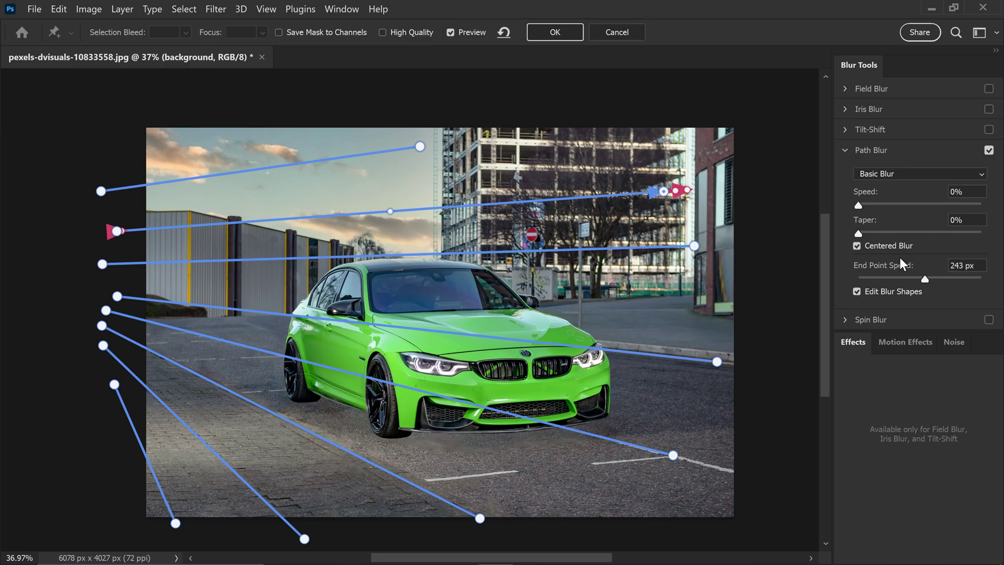
left_click_drag(922, 277, 937, 278)
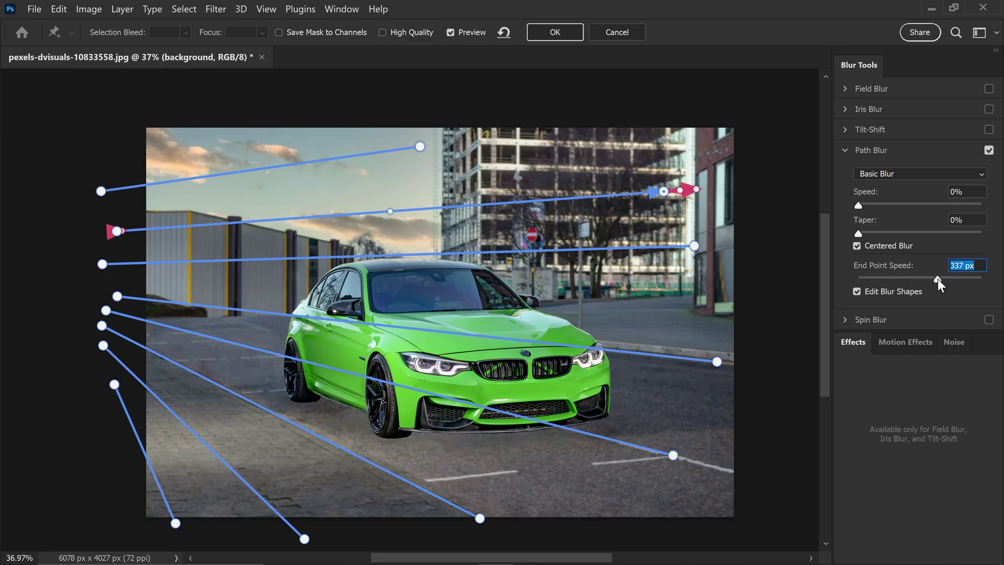
left_click(421, 148)
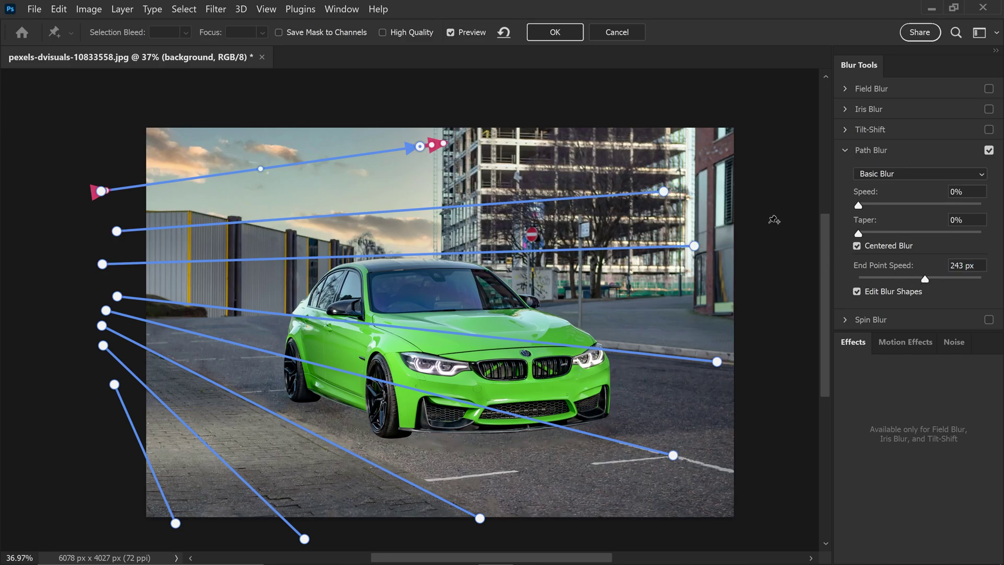
left_click_drag(925, 279, 901, 279)
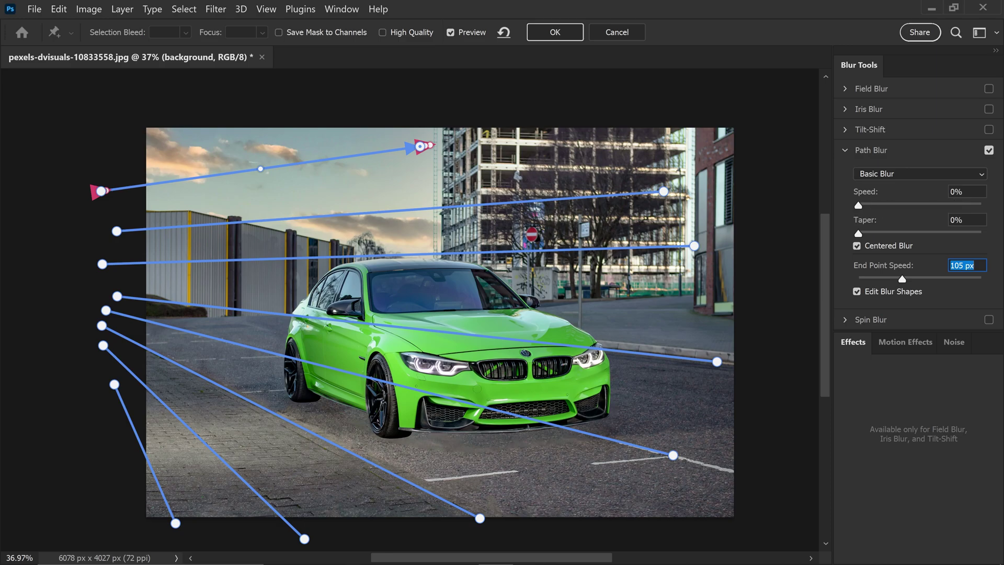
Step: Set the overall Path Blur speed to 60%
left_click(858, 205)
type("60")
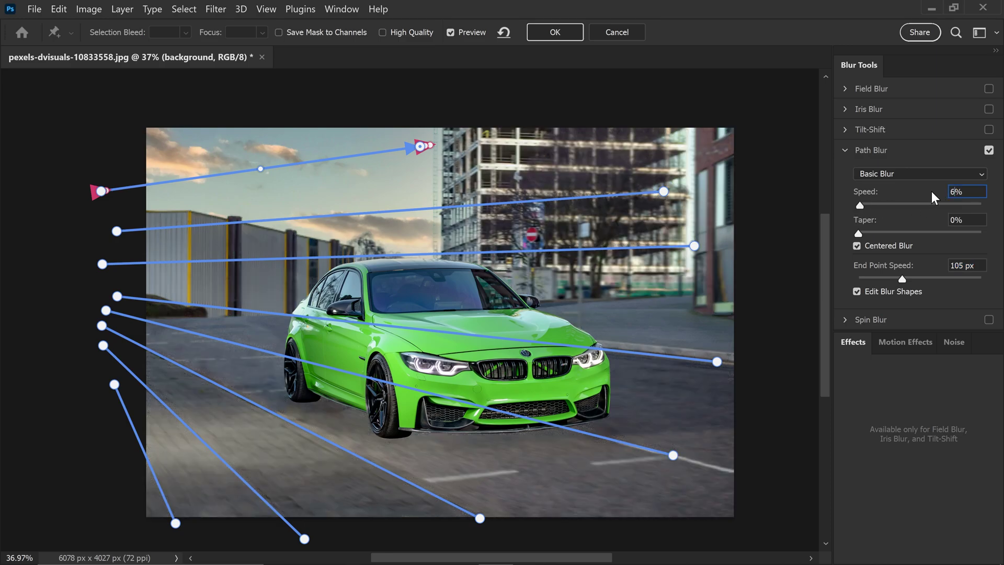
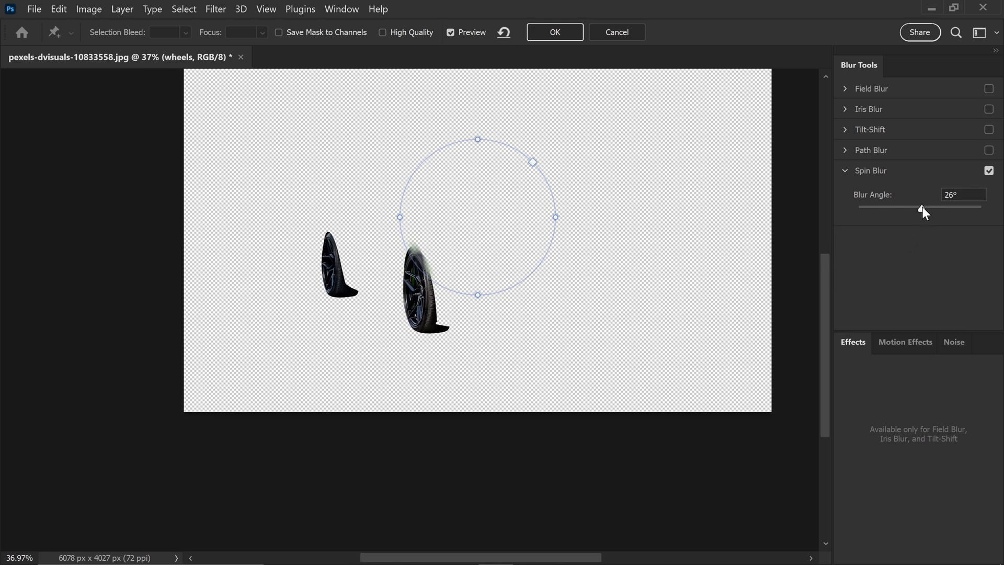
Step: Set the Spin Blur angle to 0°, move the blur ring onto the front wheel and narrow it to an upright ellipse
left_click_drag(922, 207, 859, 208)
scroll(408, 293, "up", 2)
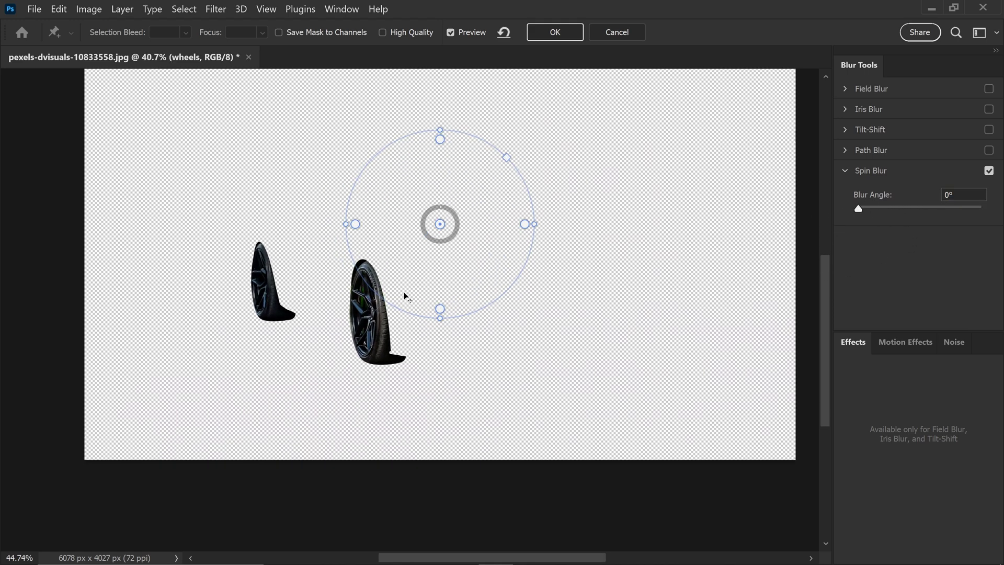
left_click_drag(446, 219, 371, 315)
left_click_drag(473, 314, 390, 312)
left_click_drag(367, 210, 360, 257)
scroll(360, 260, "up", 5)
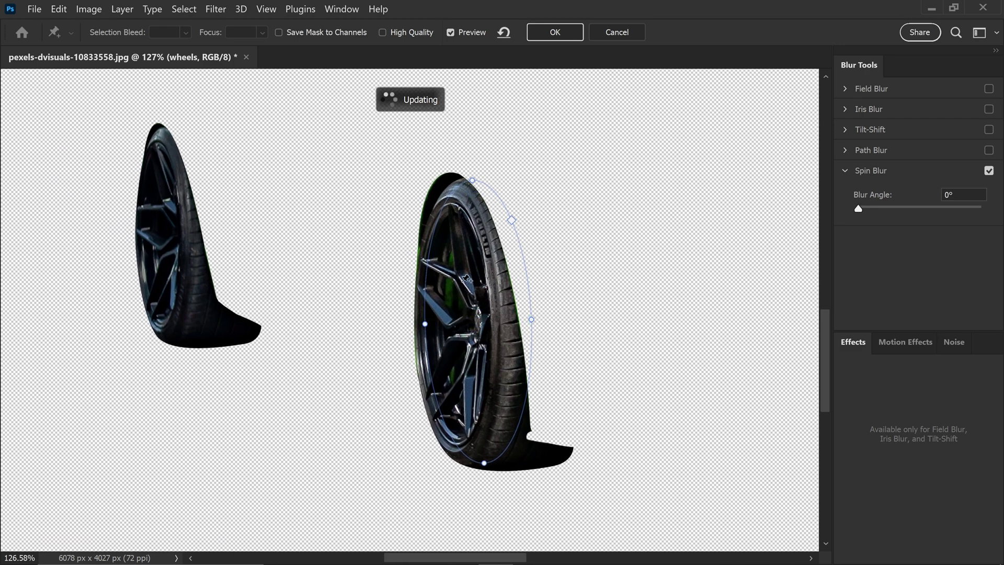
Step: Fit the spin blur ellipse to the front wheel's rim by adjusting its tilt, width and centre
left_click_drag(459, 179, 465, 179)
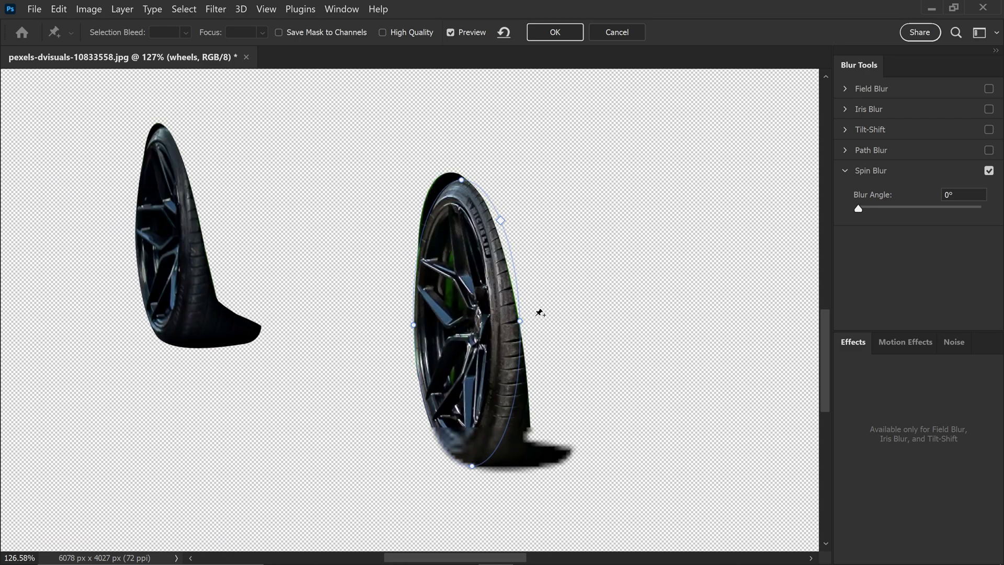
left_click_drag(501, 219, 479, 225)
left_click_drag(467, 322, 456, 324)
left_click_drag(488, 322, 497, 323)
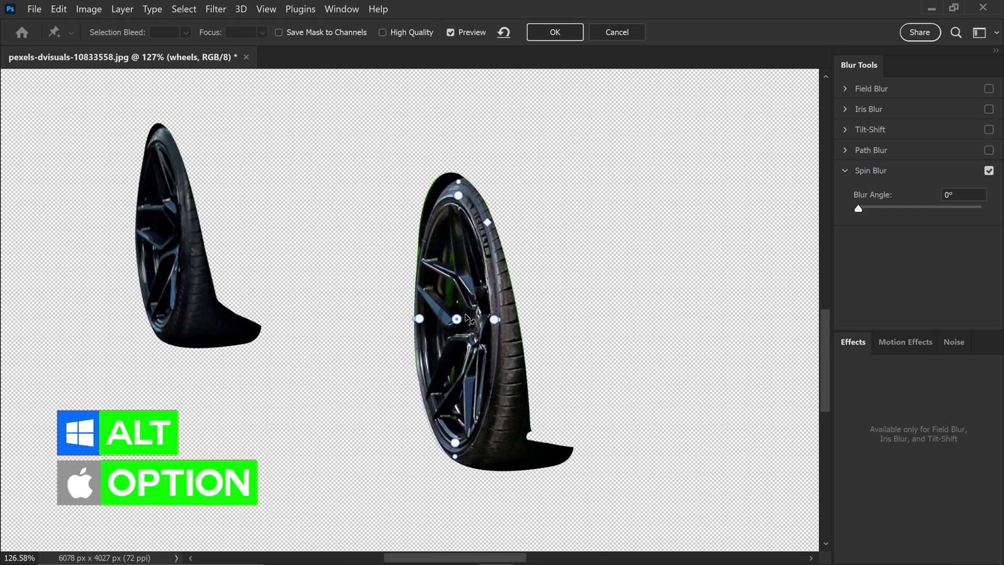
Step: Shift the spin blur's rotation centre onto the front wheel's hub and set its blur angle to 36°
left_click_drag(456, 320, 479, 321)
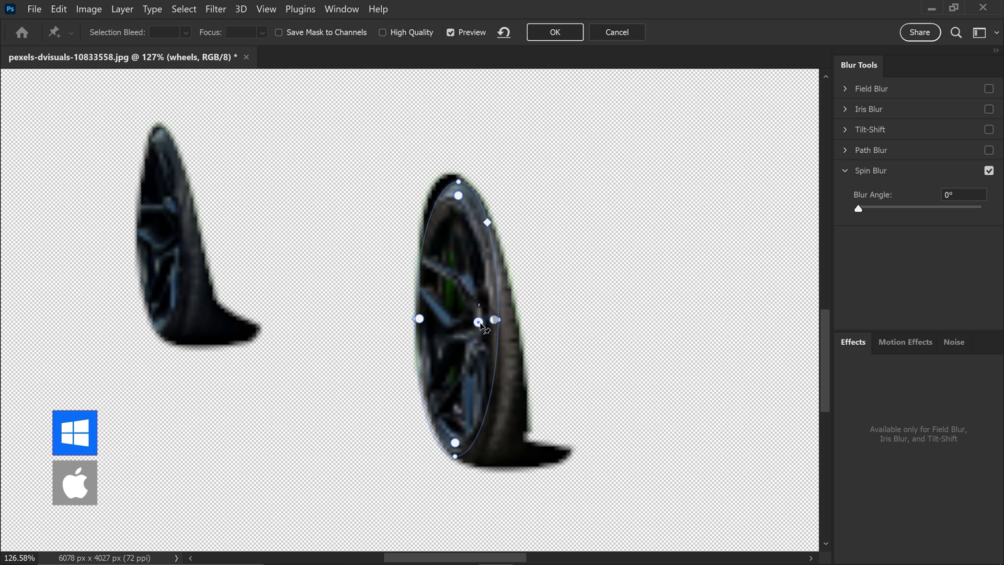
left_click_drag(480, 323, 480, 322)
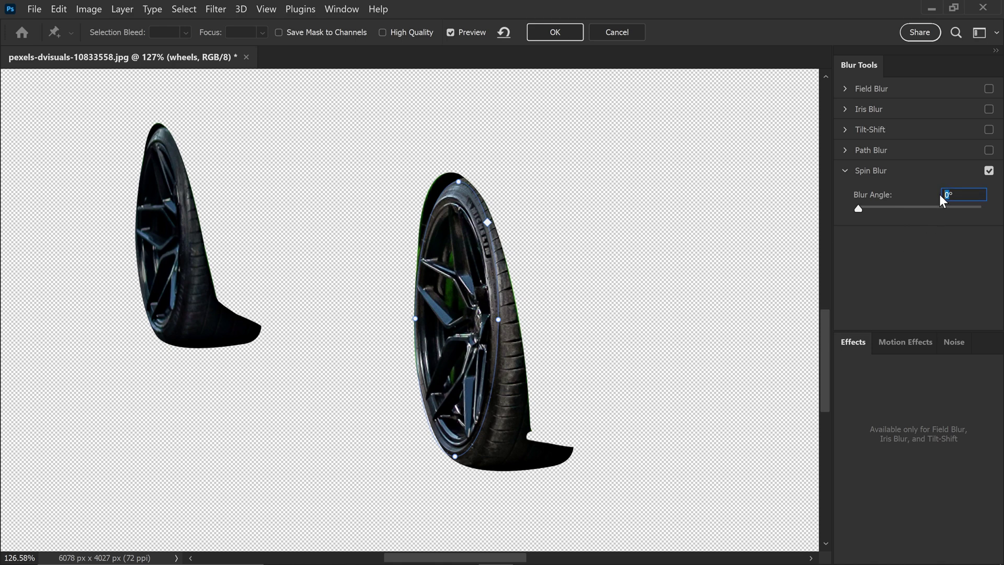
type("36")
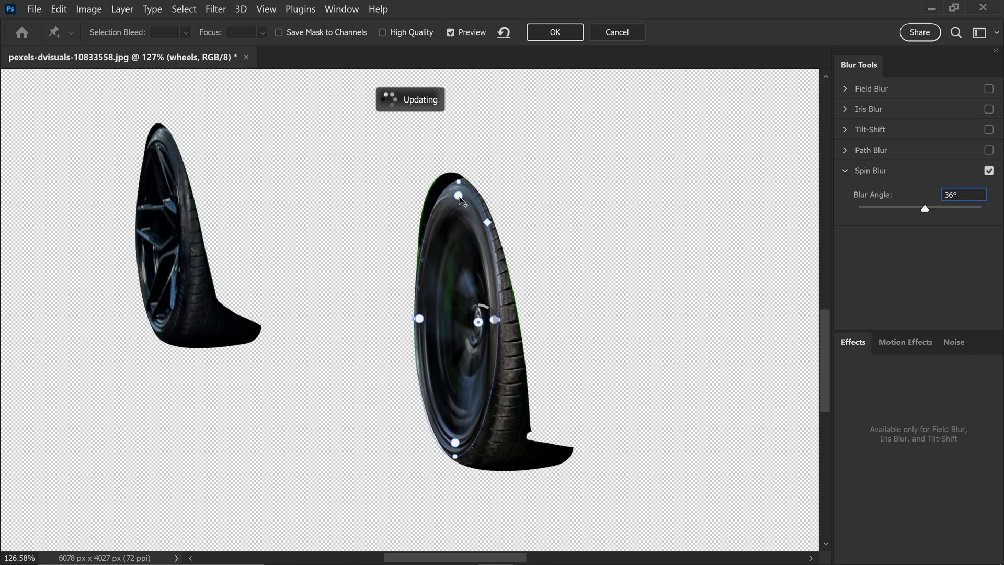
left_click_drag(459, 198, 468, 161)
Step: Add a second spin blur on the rear wheel with a 0° angle and fit its ellipse to the rim
left_click_drag(341, 251, 390, 277)
left_click(279, 255)
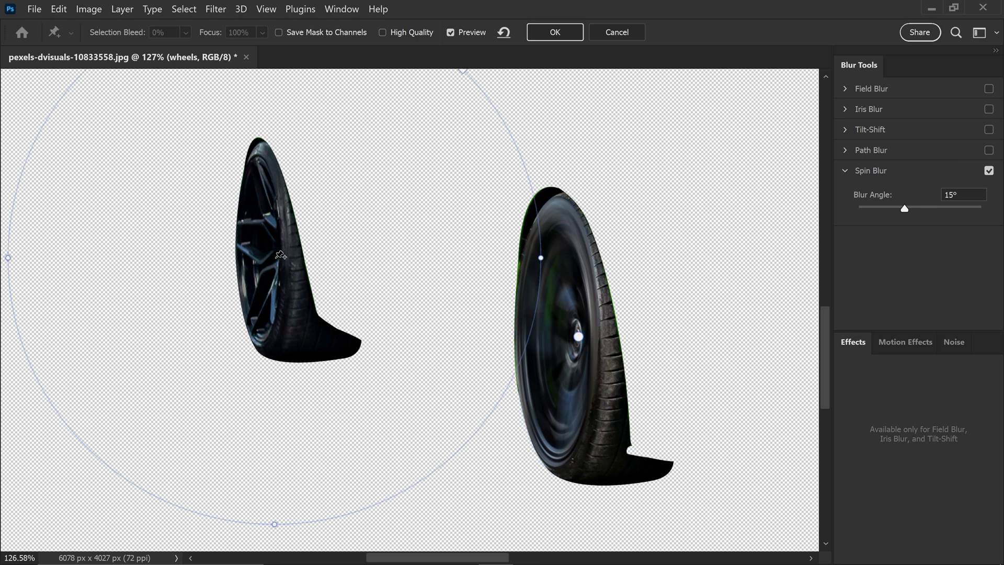
left_click_drag(903, 209, 325, 259)
left_click_drag(266, 524, 406, 366)
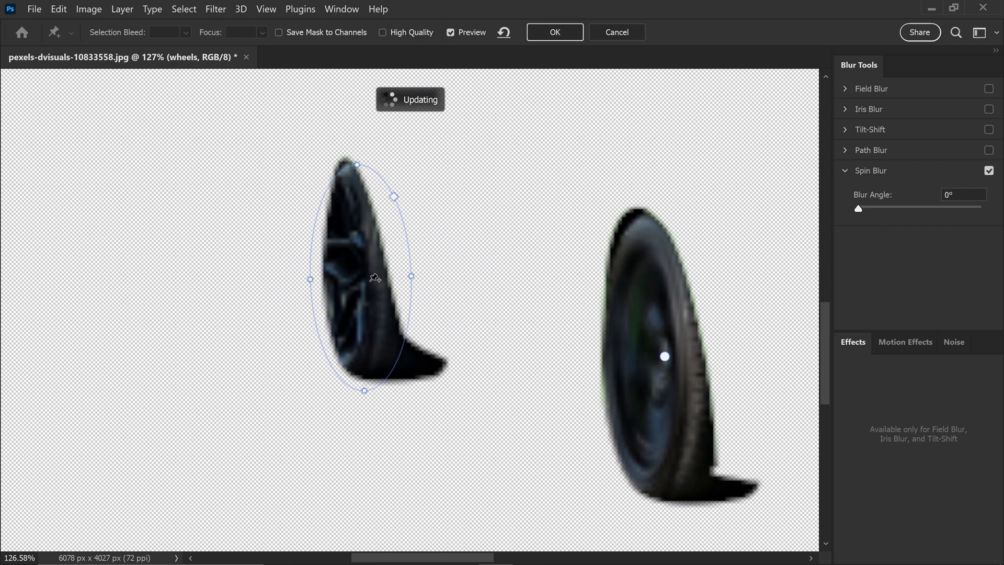
scroll(368, 278, "up", 3)
left_click_drag(425, 274, 362, 270)
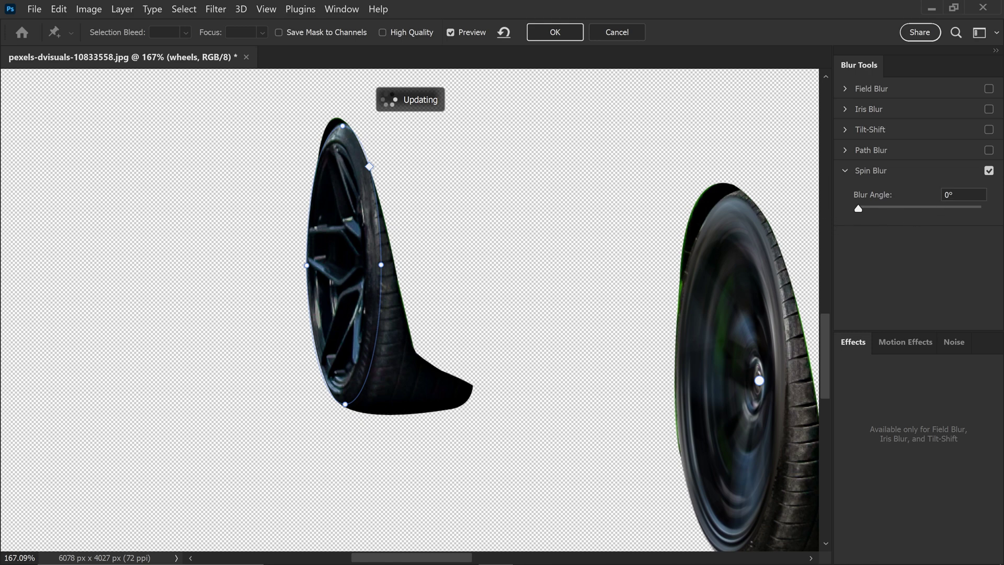
Step: Set the rear wheel's blur angle to 36° and apply the Spin Blur to the wheels layer
type("36")
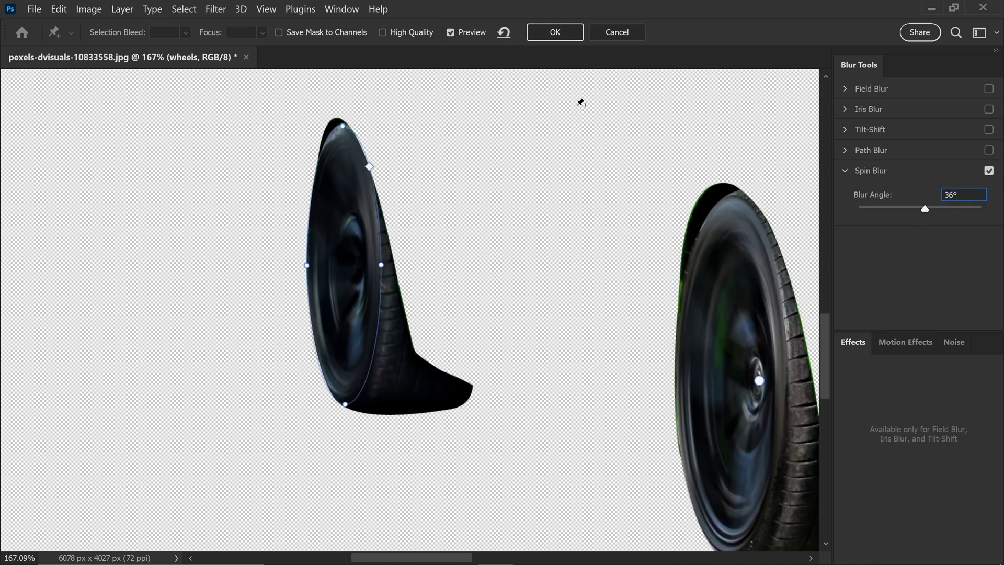
left_click(555, 32)
scroll(573, 179, "down", 3)
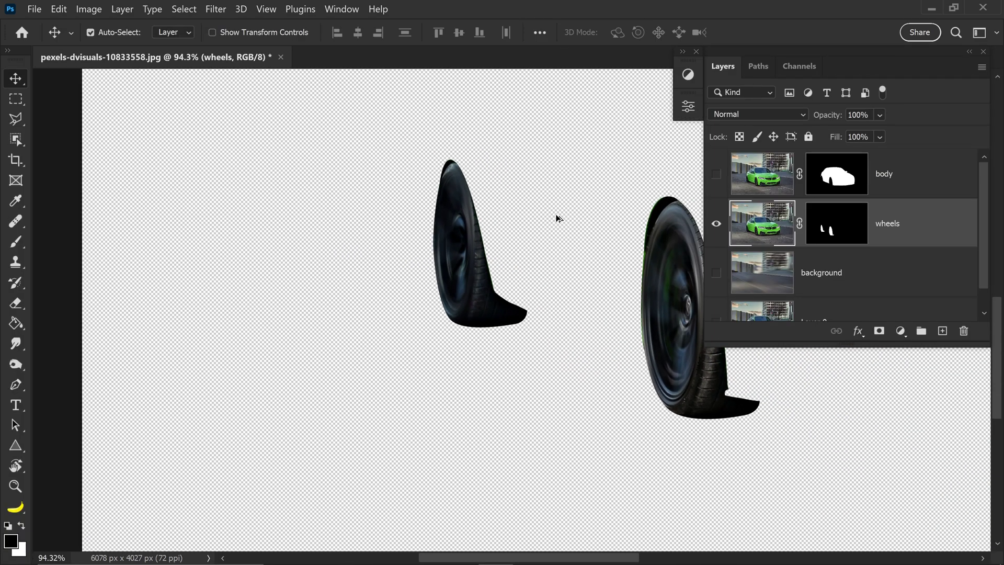
left_click_drag(630, 217, 487, 267)
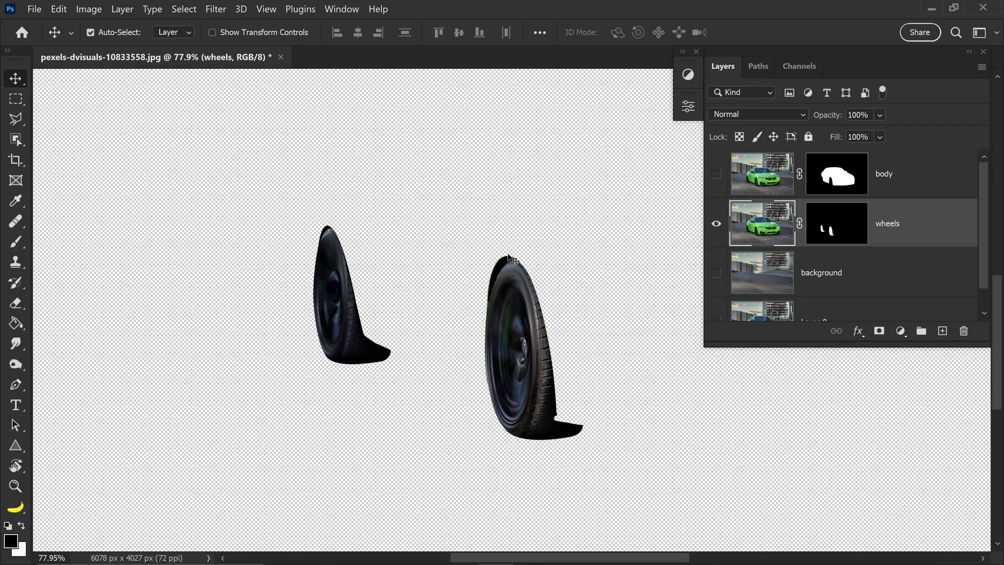
scroll(537, 265, "up", 3)
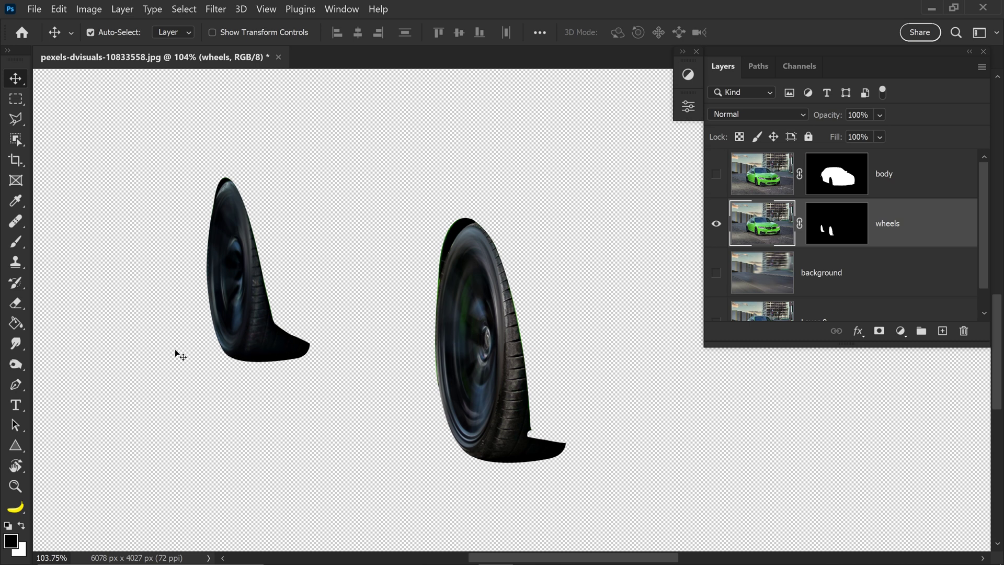
Step: Smear the tread on both tyres along their rotation with the Smudge tool at 22% strength
left_click_drag(16, 344, 68, 371)
scroll(402, 401, "up", 1)
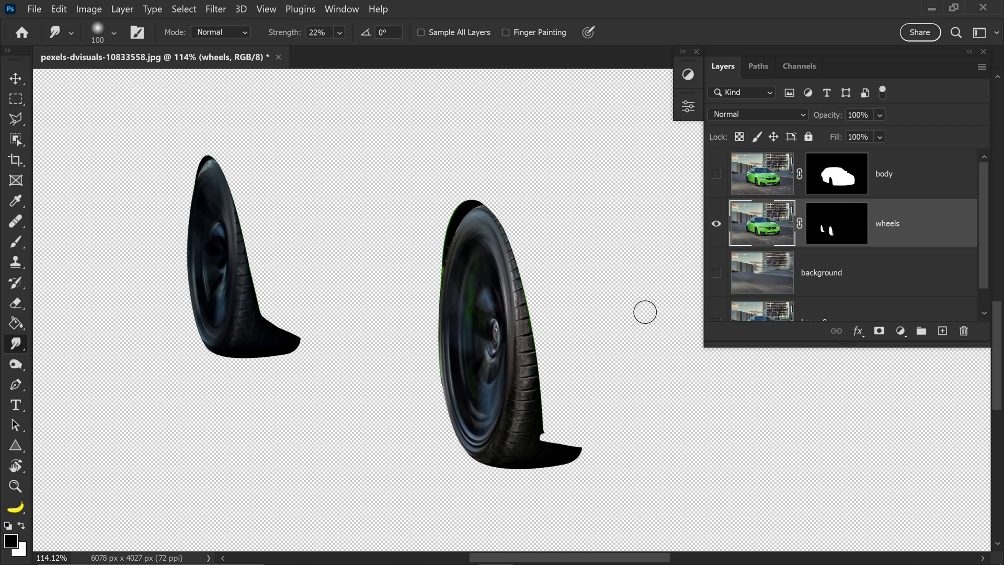
mouse_move(502, 450)
left_mouse_down()
mouse_move(525, 337)
mouse_move(503, 212)
mouse_move(539, 317)
mouse_move(530, 391)
mouse_move(501, 450)
mouse_move(520, 427)
mouse_move(528, 366)
mouse_move(526, 295)
mouse_move(505, 231)
left_mouse_up()
mouse_move(520, 293)
left_mouse_down()
mouse_move(523, 385)
mouse_move(529, 333)
mouse_move(525, 326)
mouse_move(511, 409)
mouse_move(538, 355)
mouse_move(525, 326)
mouse_move(503, 457)
left_mouse_up()
left_click_drag(312, 379, 377, 371)
mouse_move(285, 311)
left_mouse_down()
mouse_move(298, 334)
mouse_move(309, 271)
mouse_move(300, 270)
left_mouse_up()
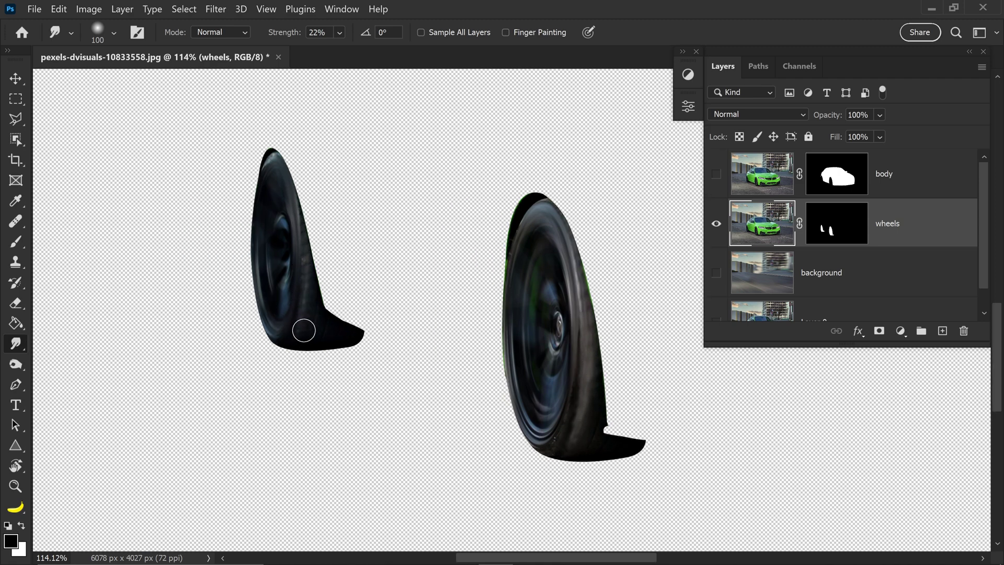
Step: Make the background and body layers visible again and inspect the blurred wheels within the full picture
scroll(644, 330, "down", 5)
left_click_drag(637, 340, 398, 363)
scroll(421, 355, "down", 4)
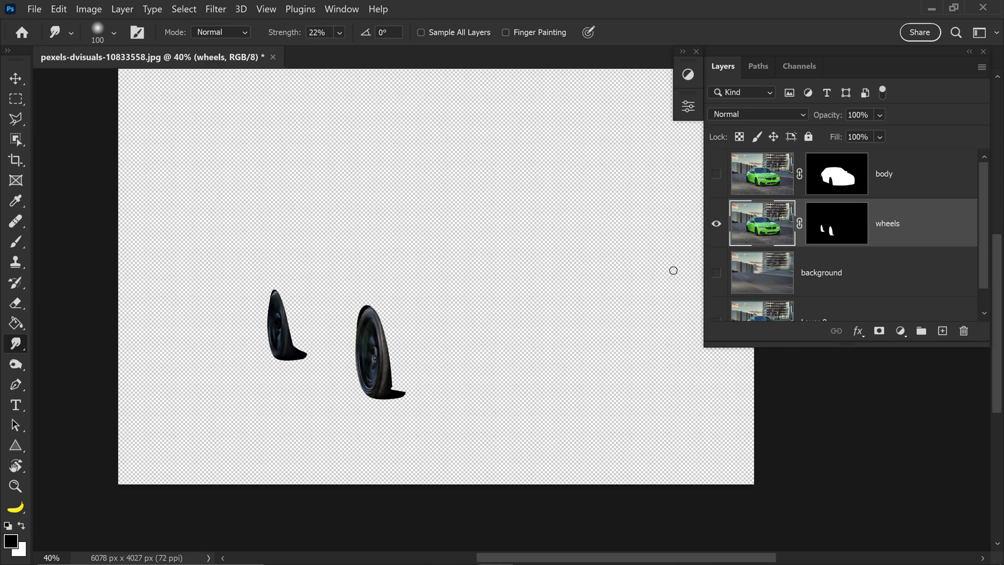
left_click(716, 273)
left_click(716, 175)
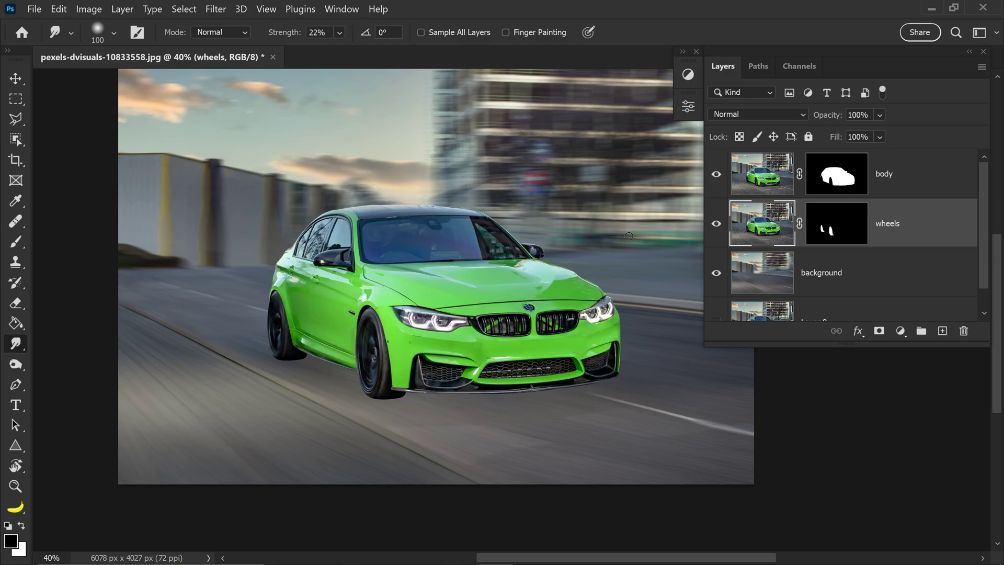
scroll(585, 265, "down", 2)
left_click_drag(601, 291, 549, 306)
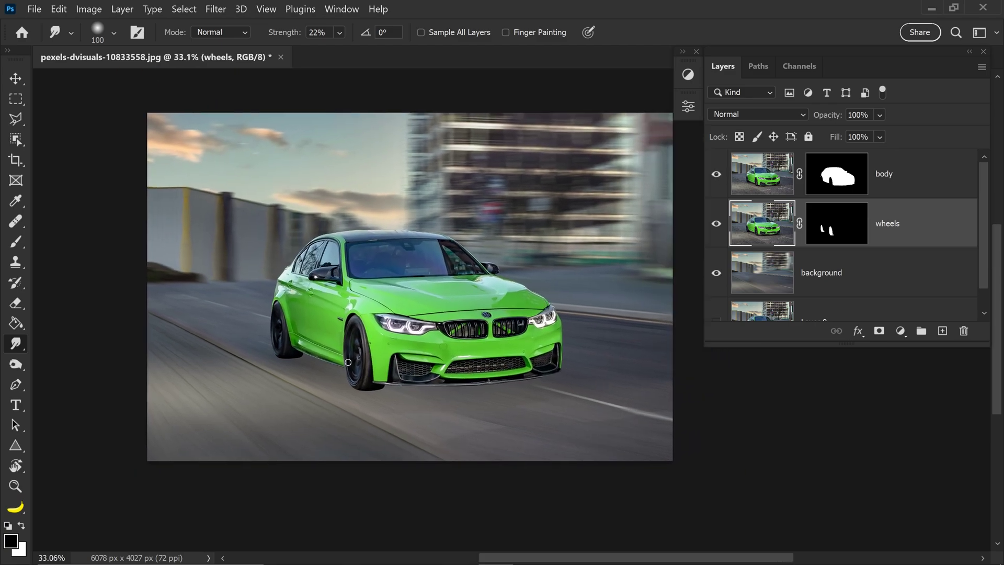
scroll(378, 368, "up", 3)
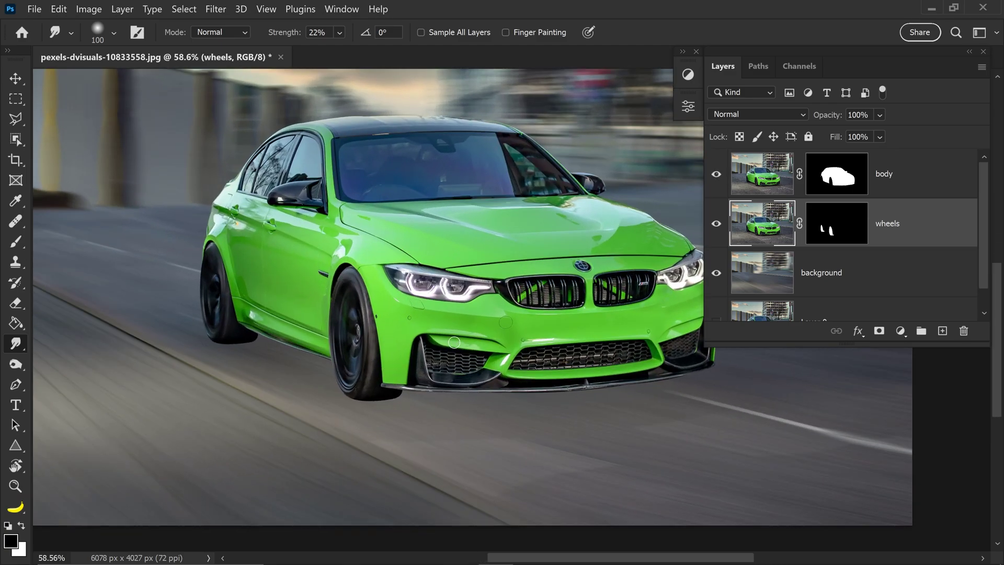
scroll(454, 342, "down", 3)
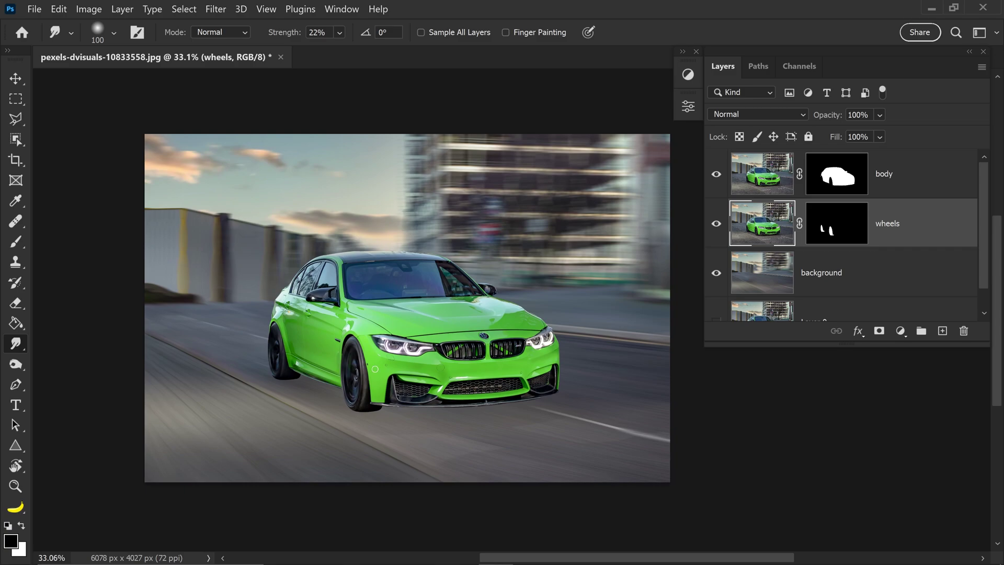
Step: Switch to the Brush tool at size 250 and create a new empty layer directly above the background layer
left_click(15, 243)
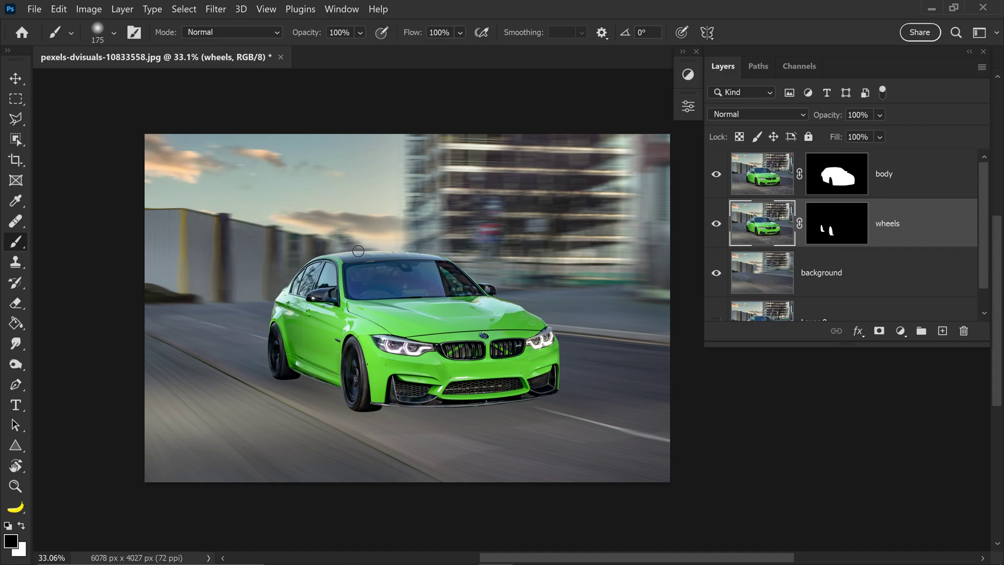
key("bracketright")
key("bracketright")
key("bracketleft")
left_click(854, 272)
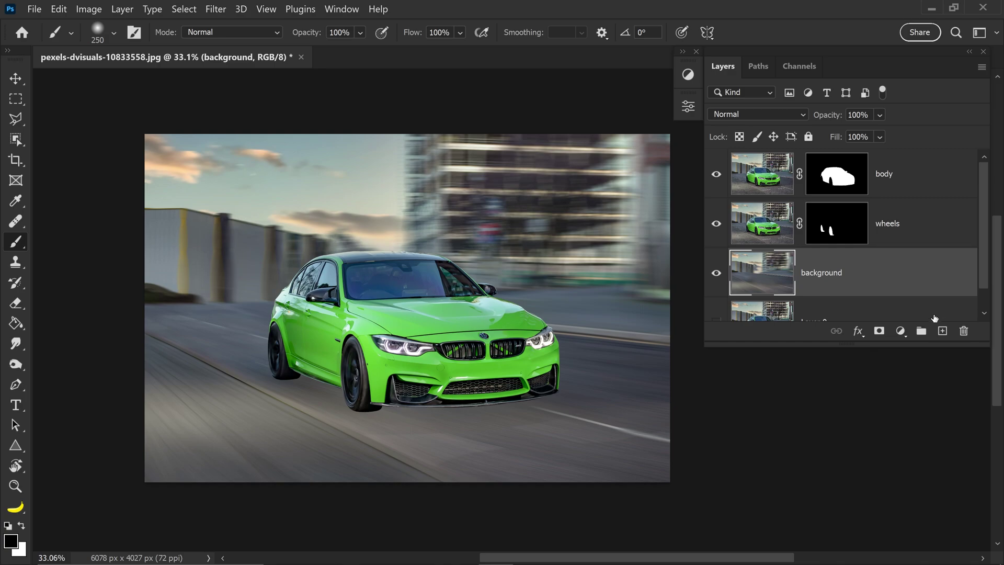
left_click(943, 331)
scroll(459, 370, "up", 1)
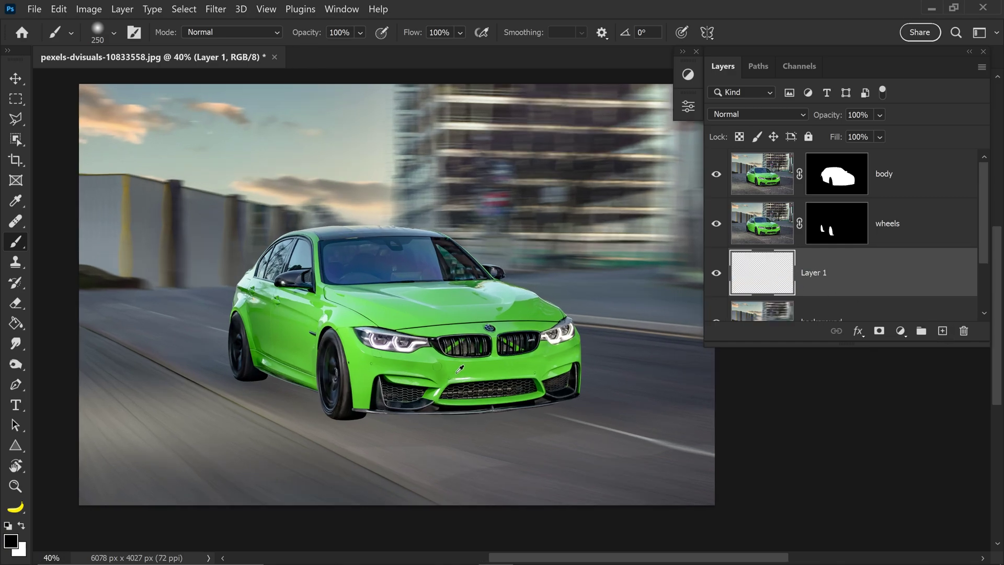
Step: Paint a black shadow on Layer 1 beneath the rear wheel, side sill, front wheel and front bumper
left_click_drag(247, 374, 265, 373)
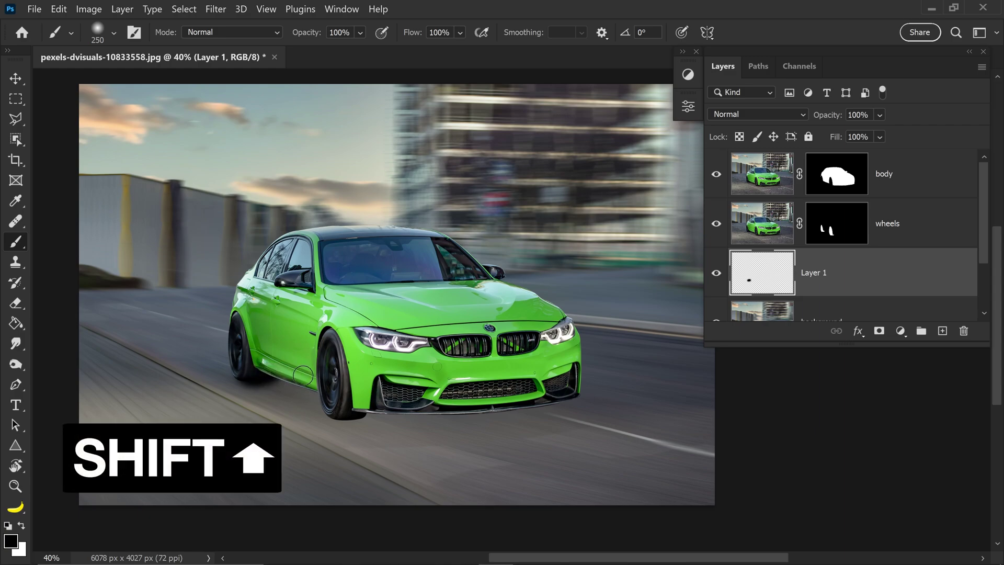
left_click(330, 390, "shift")
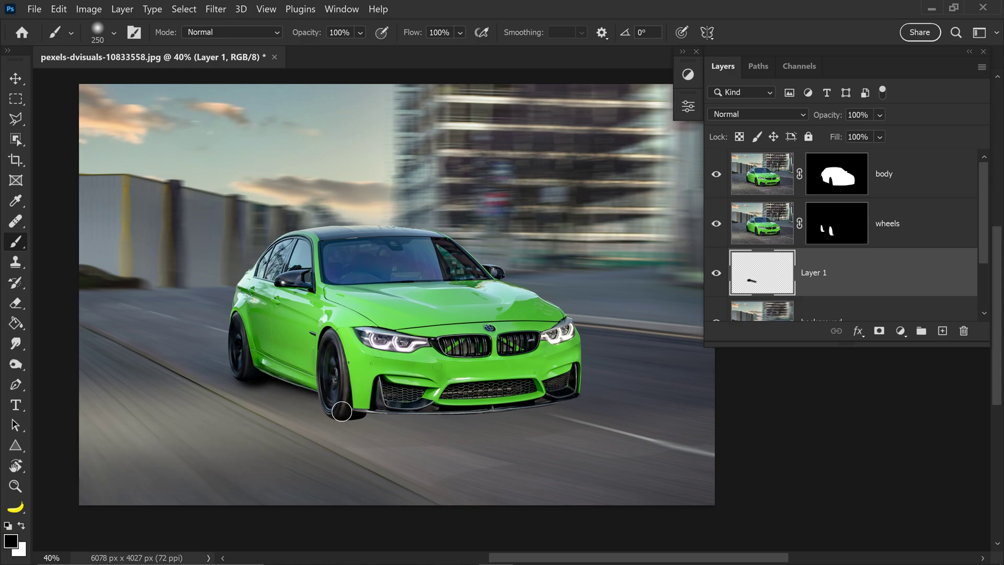
left_click_drag(340, 409, 366, 413)
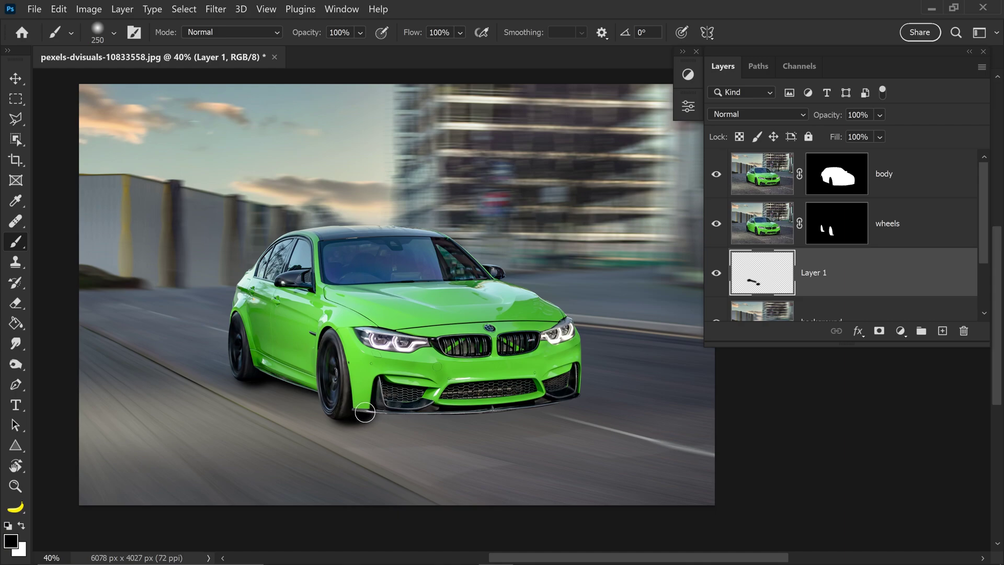
left_click(565, 387, "shift")
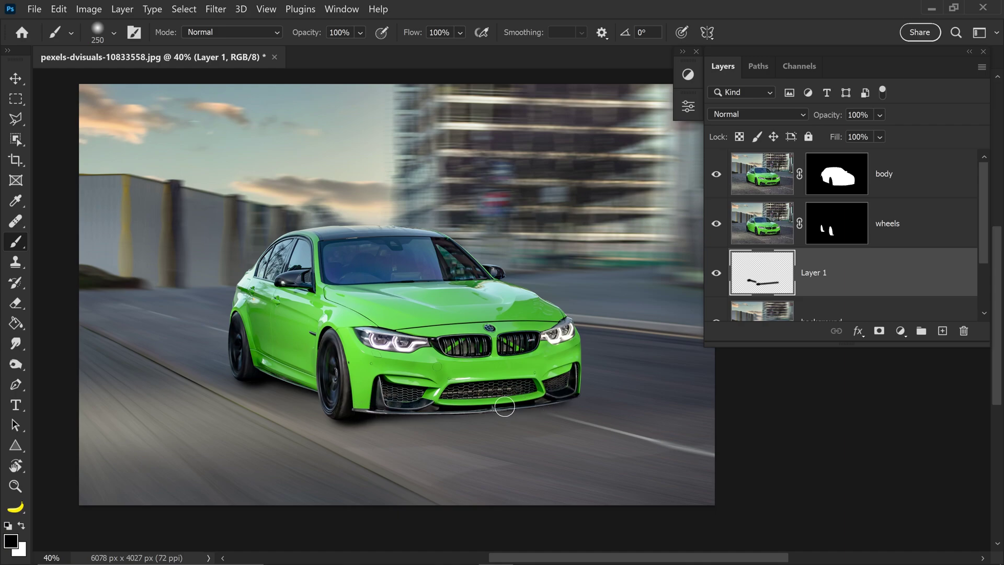
left_click(386, 408)
left_click(545, 401, "shift")
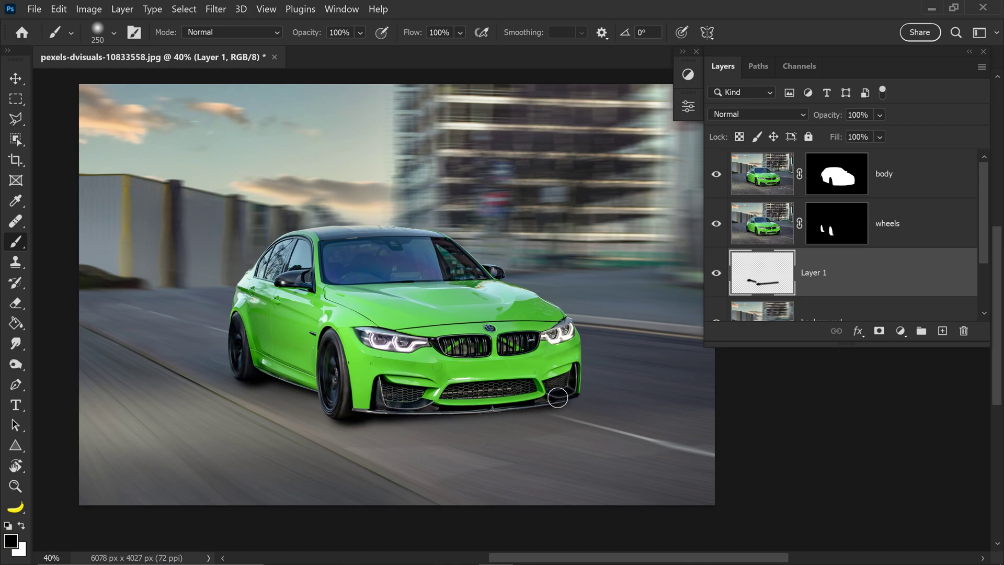
Step: Enlarge the brush to size 500 and paint a broader, softer shadow under the front bumper
key("bracketright")
key("bracketright")
key("bracketright")
left_click(545, 388, "shift")
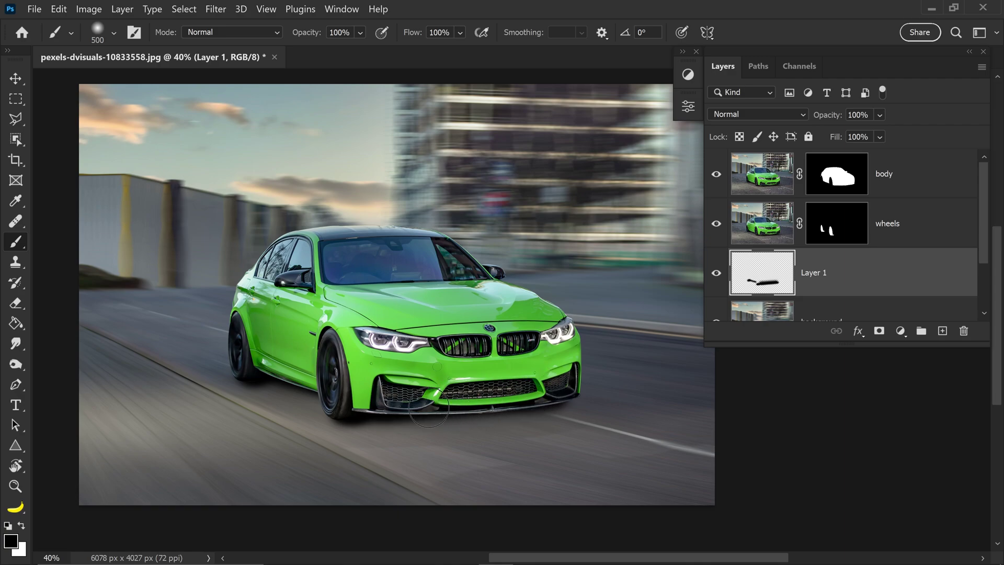
Step: Add a layer mask to Layer 1 and paint it black to trim the excess shadow around the wheels, redoing unsatisfactory strokes
key("bracketleft")
key("bracketleft")
key("bracketleft")
left_click(879, 331)
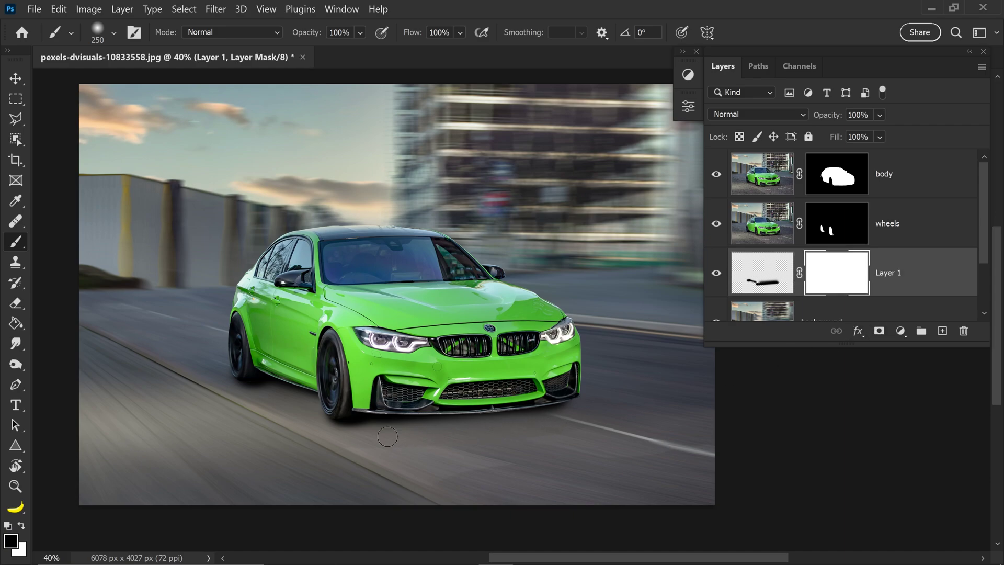
left_click_drag(363, 434, 339, 435)
key("ctrl+z")
key("bracketright")
key("bracketright")
key("bracketright")
left_click(353, 441)
key("ctrl+z")
left_click(352, 446)
key("bracketleft")
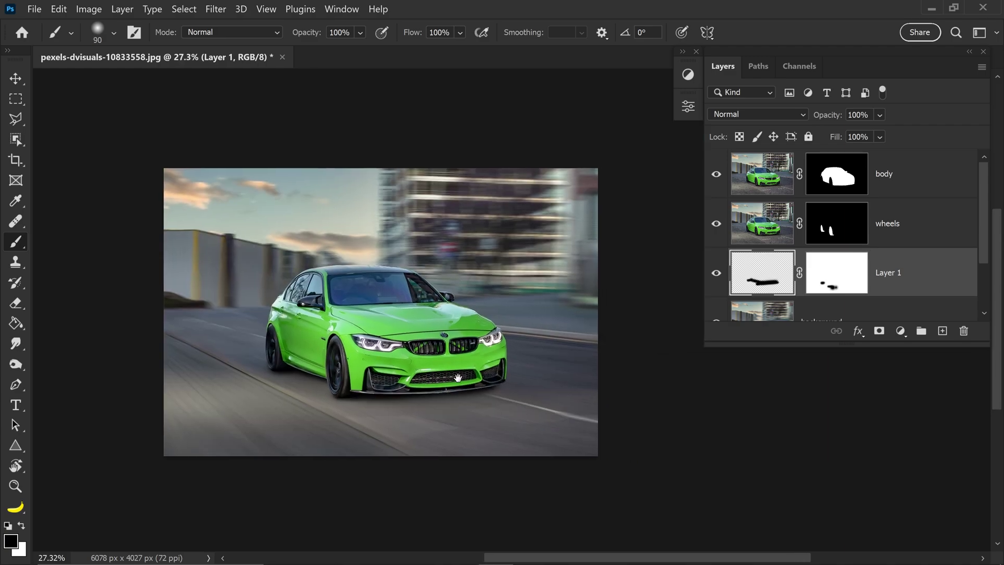
scroll(407, 353, "up", 2)
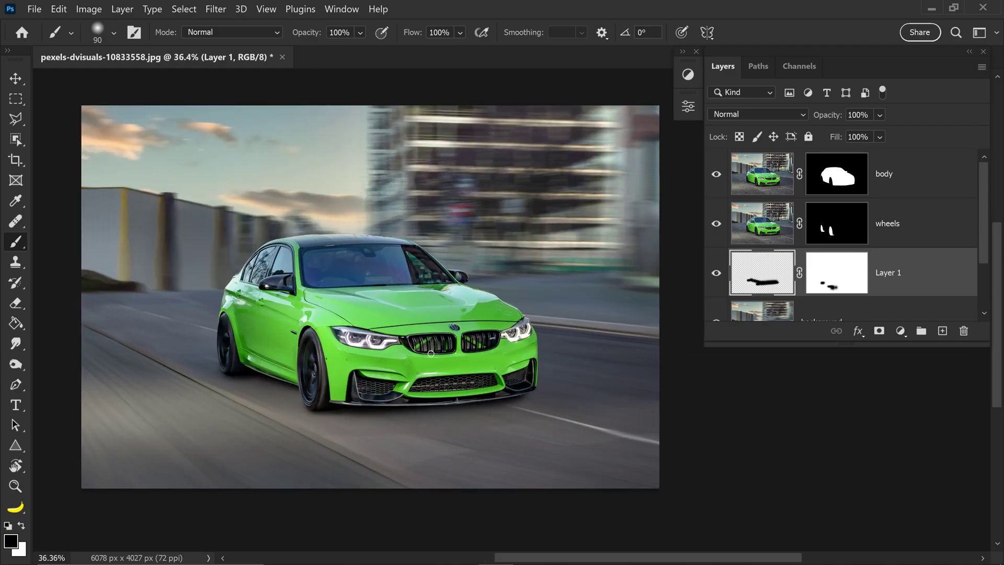